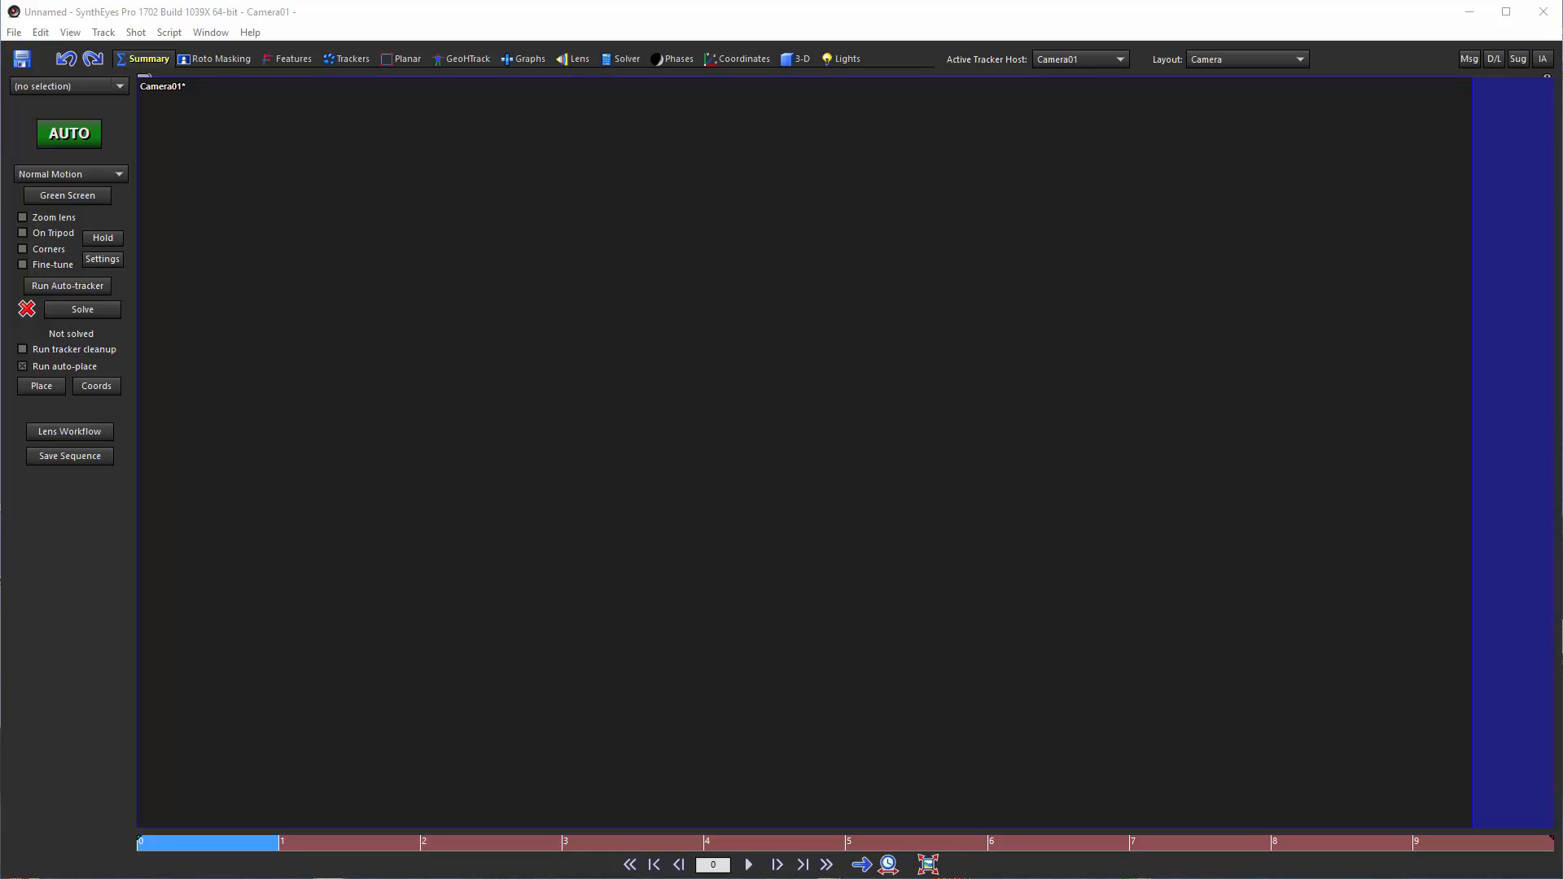
- Create a new scene from the LongWalk footage RCLongWalk_R0010057_er.MP4 and accept its shot settings
{"action": "left_click", "coordinate": [13, 33]}
{"action": "left_click", "coordinate": [33, 48]}
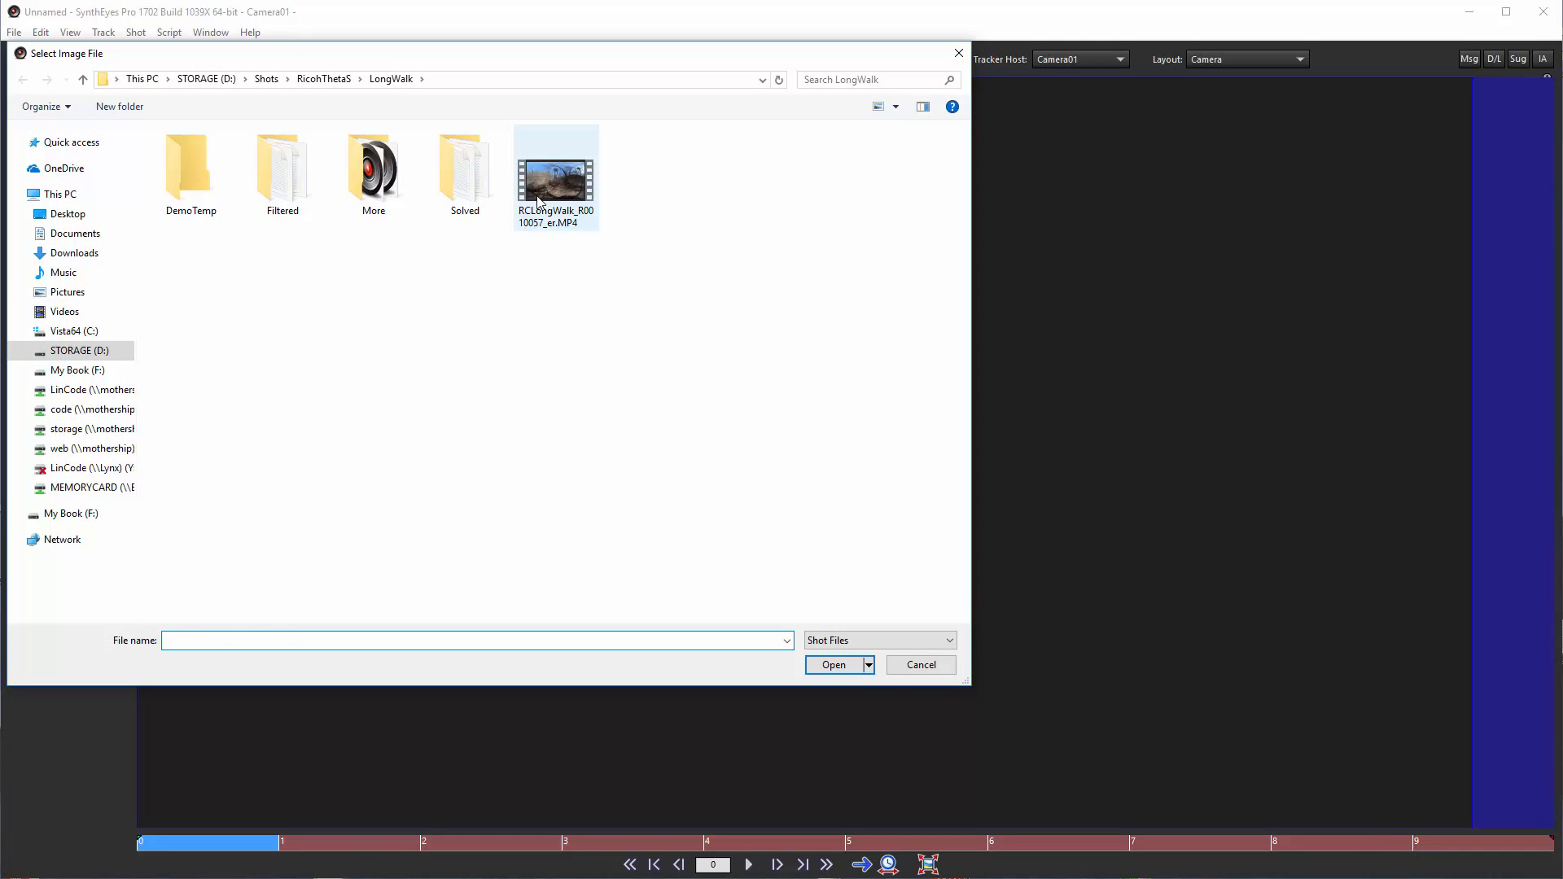
{"action": "double_click", "coordinate": [537, 199]}
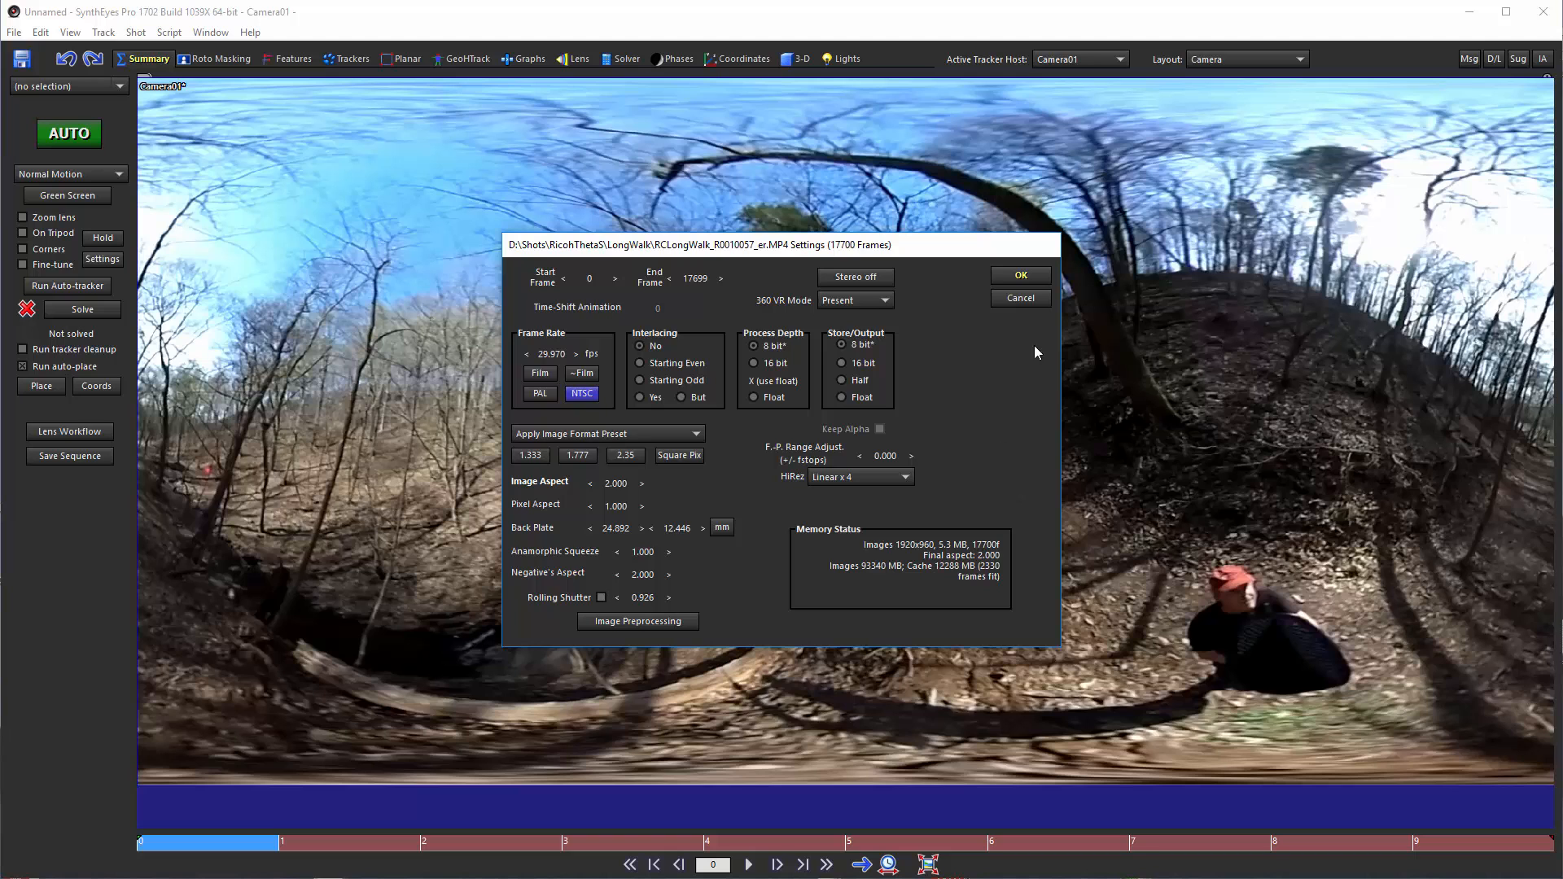
{"action": "left_click", "coordinate": [1021, 276]}
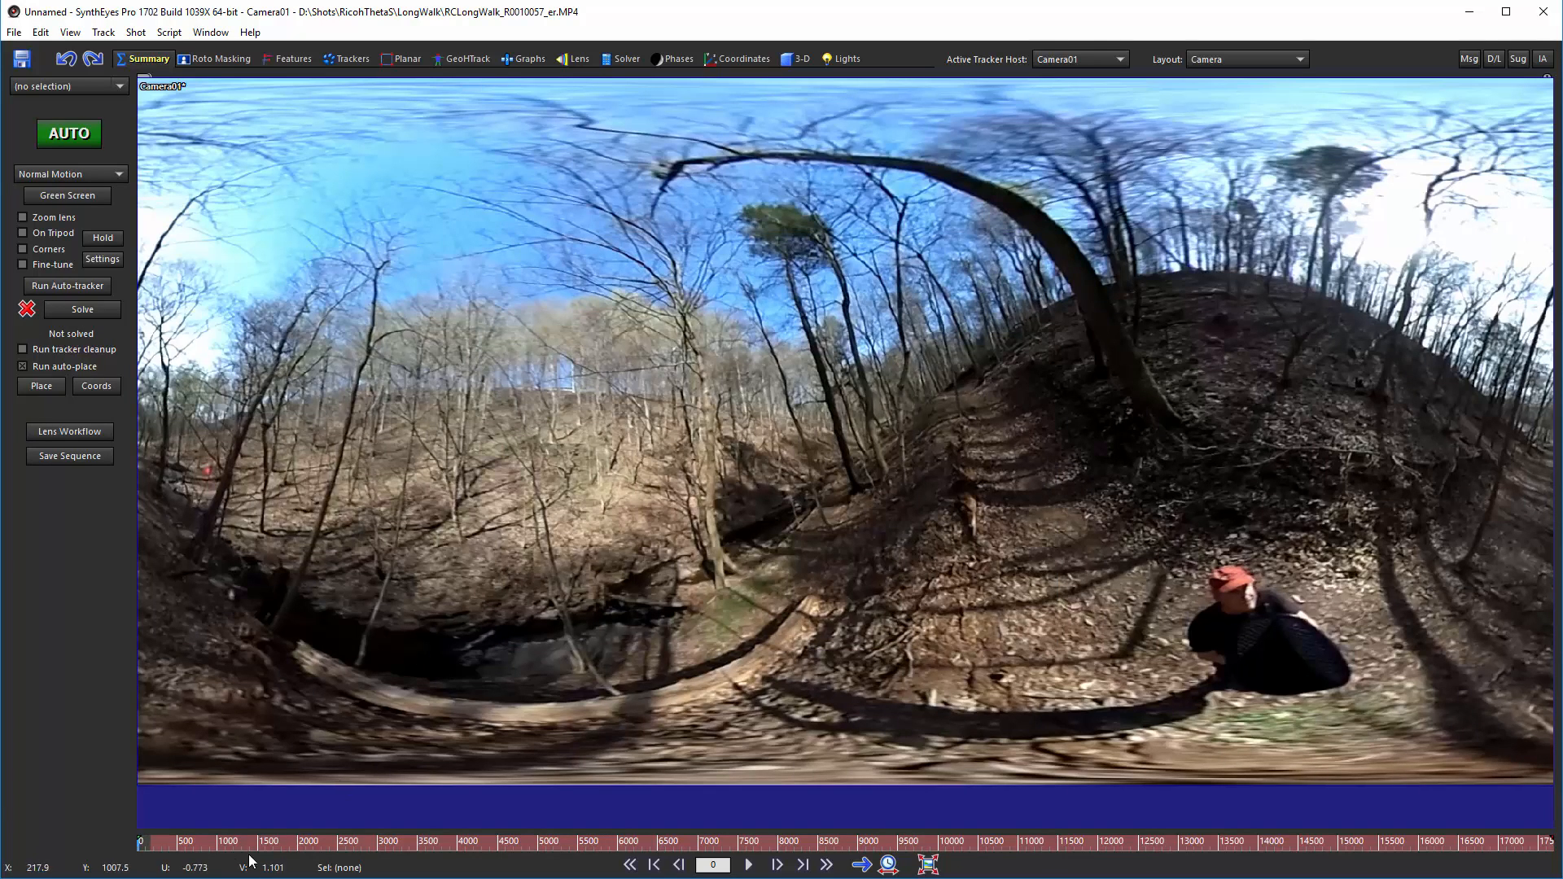
- Scrub through the whole 360 VR shot and play back its opening section to review the footage
{"action": "left_click", "coordinate": [144, 849]}
{"action": "left_click_drag", "start_coordinate": [144, 849], "coordinate": [1553, 855]}
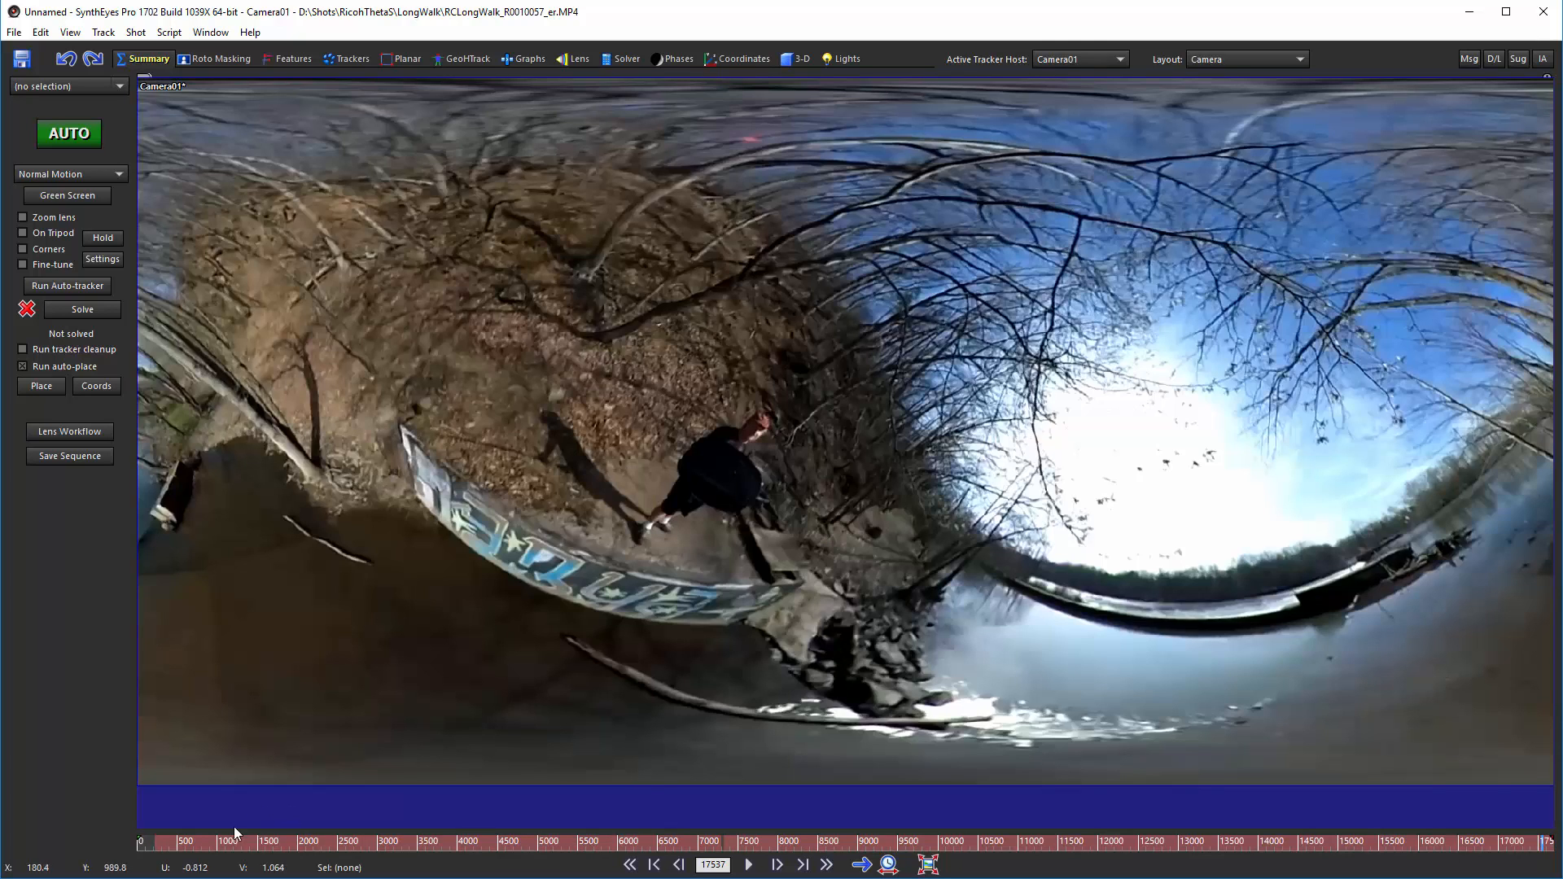
{"action": "left_click", "coordinate": [140, 846]}
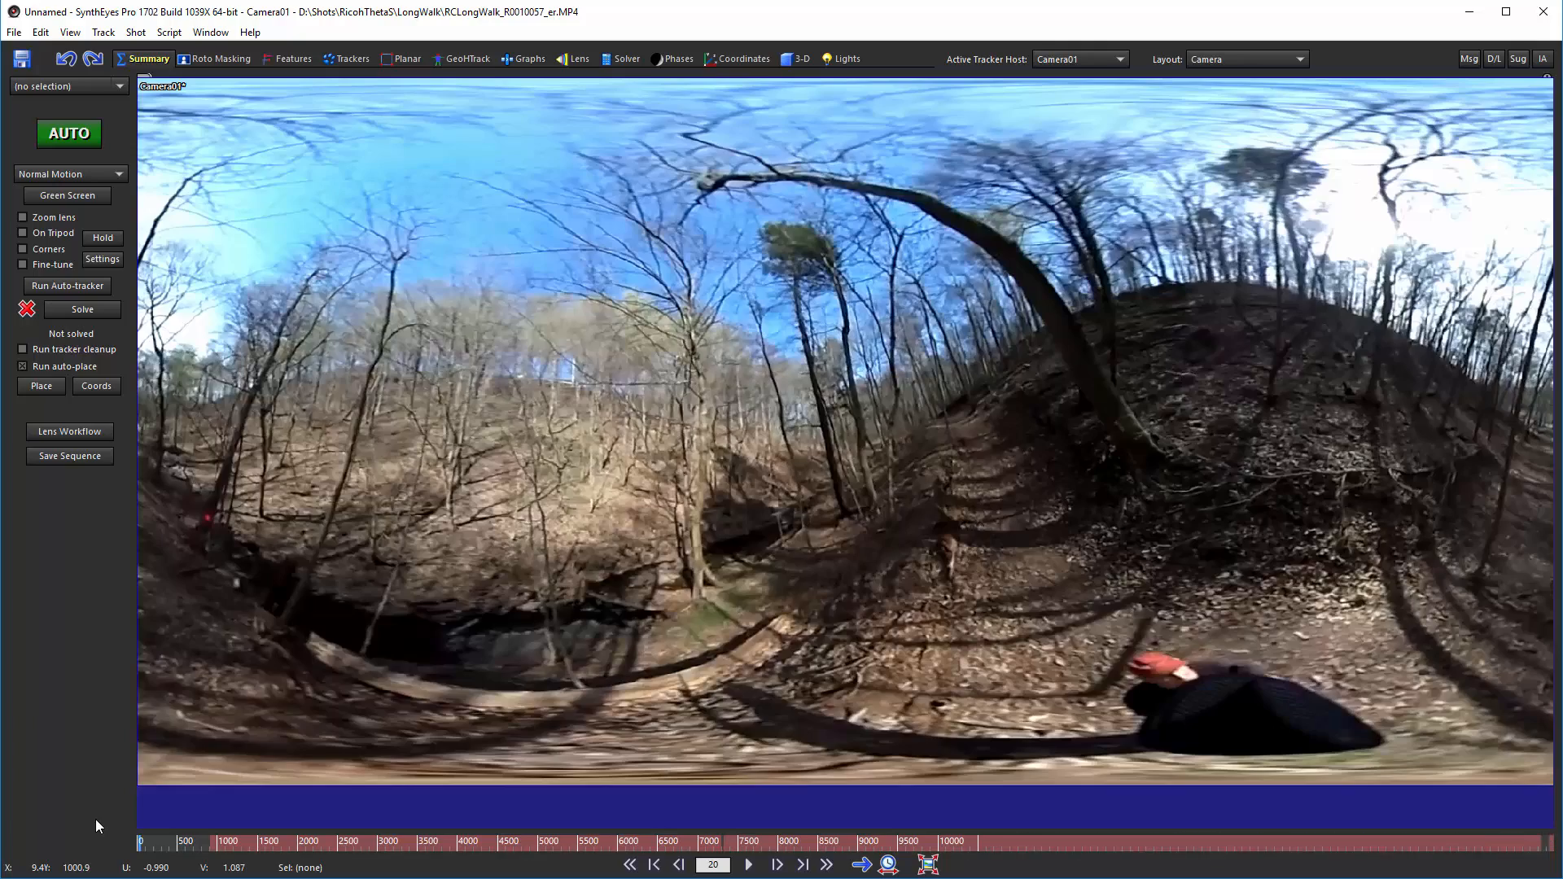
{"action": "left_click", "coordinate": [748, 865]}
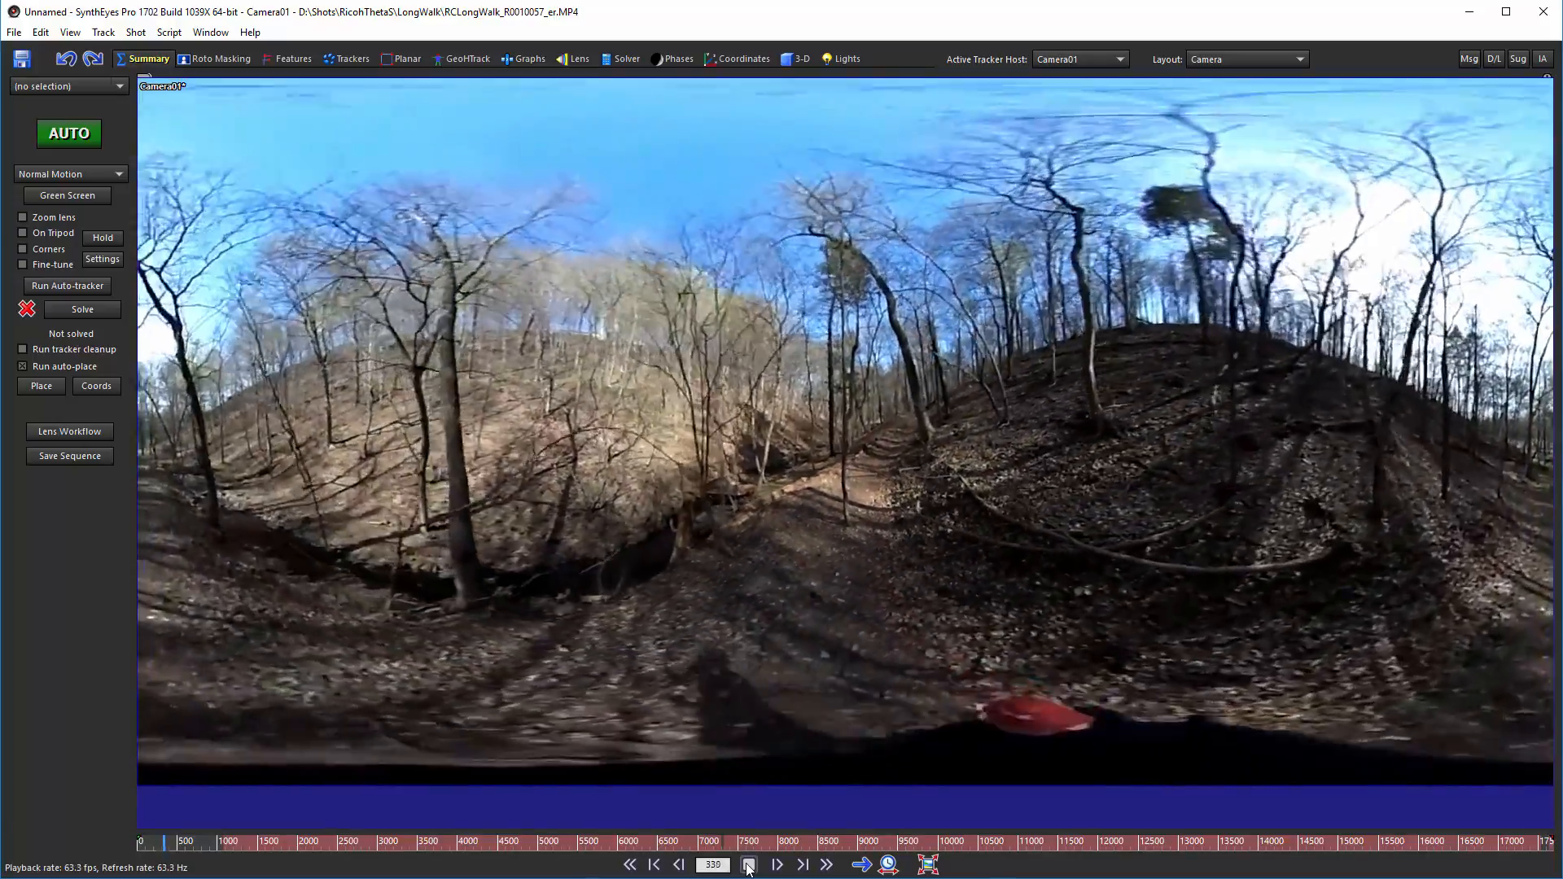
{"action": "left_click", "coordinate": [748, 865]}
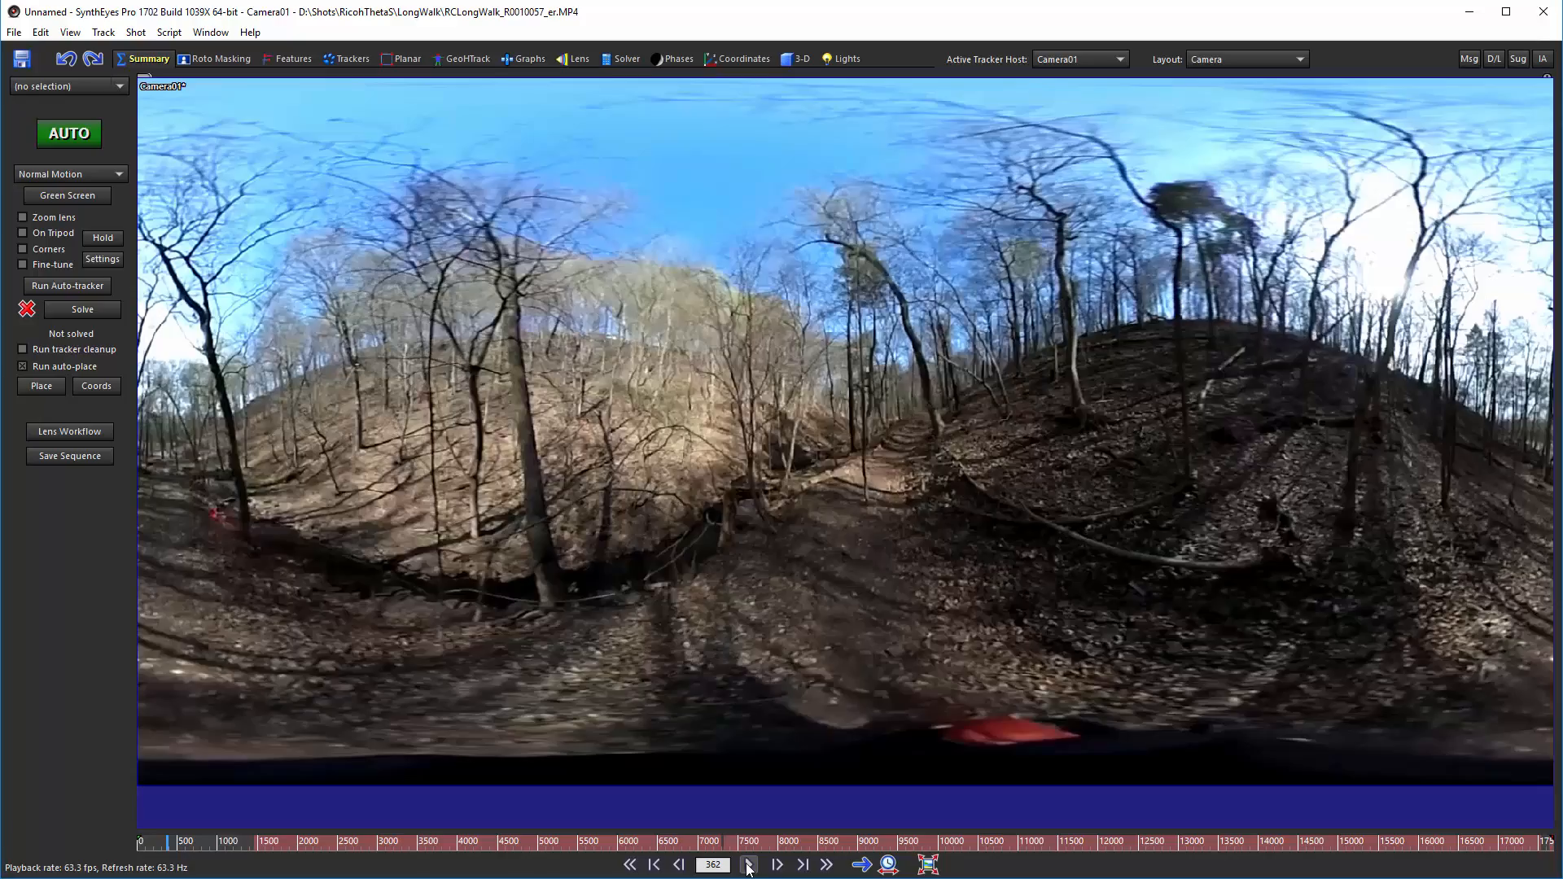
{"action": "left_click", "coordinate": [749, 866]}
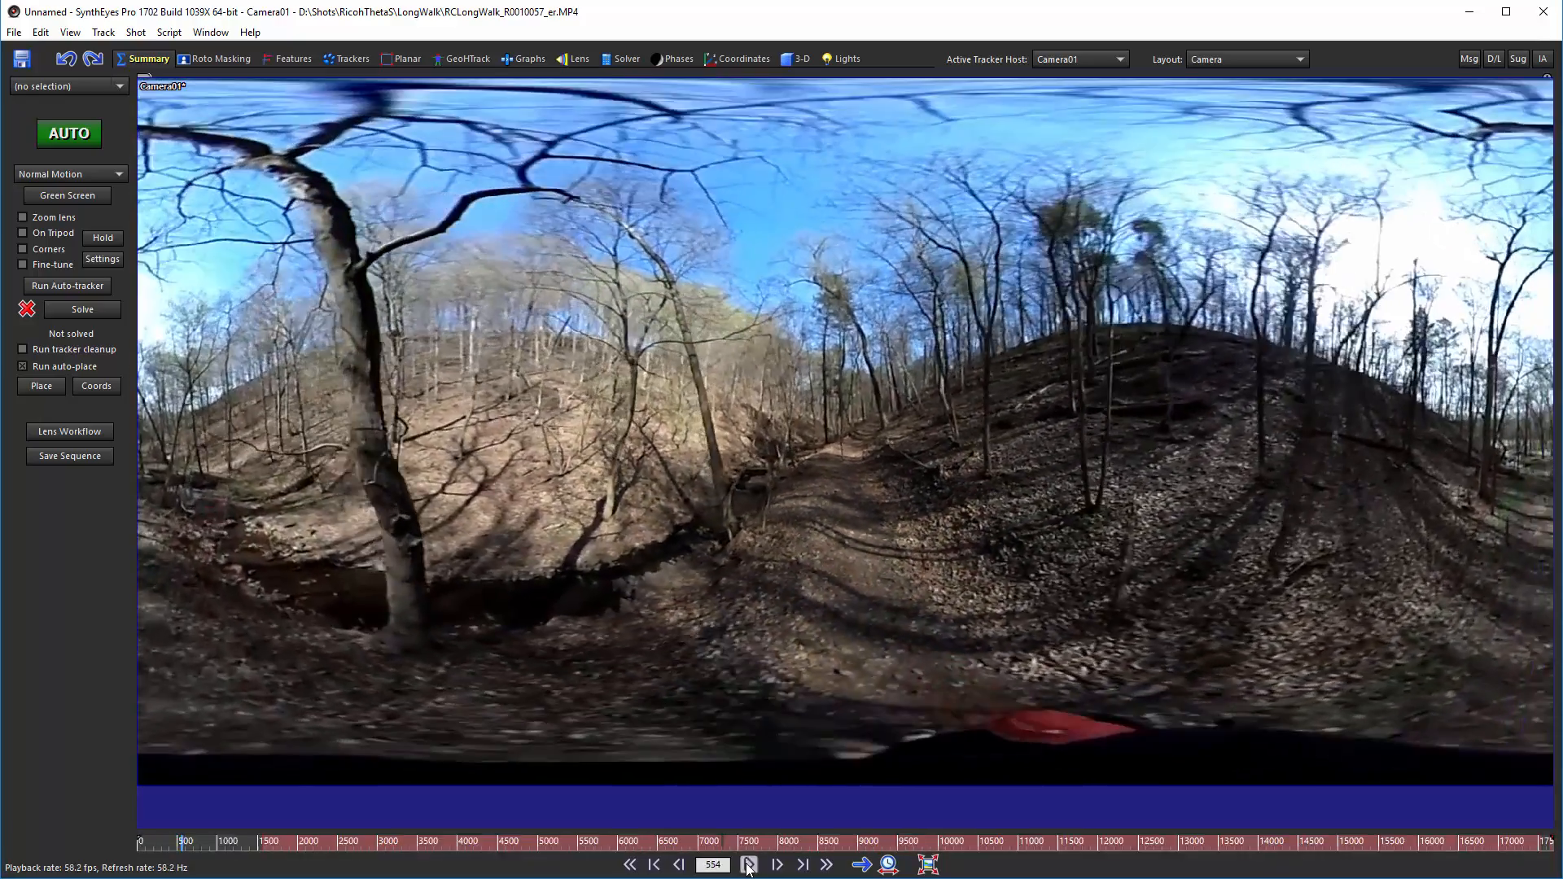
{"action": "left_click", "coordinate": [749, 865]}
- Switch to Notepad to examine the start-frame overlap and end-frame increment in the nextpiece.sia script, and close it
{"action": "key", "text": "alt+Tab"}
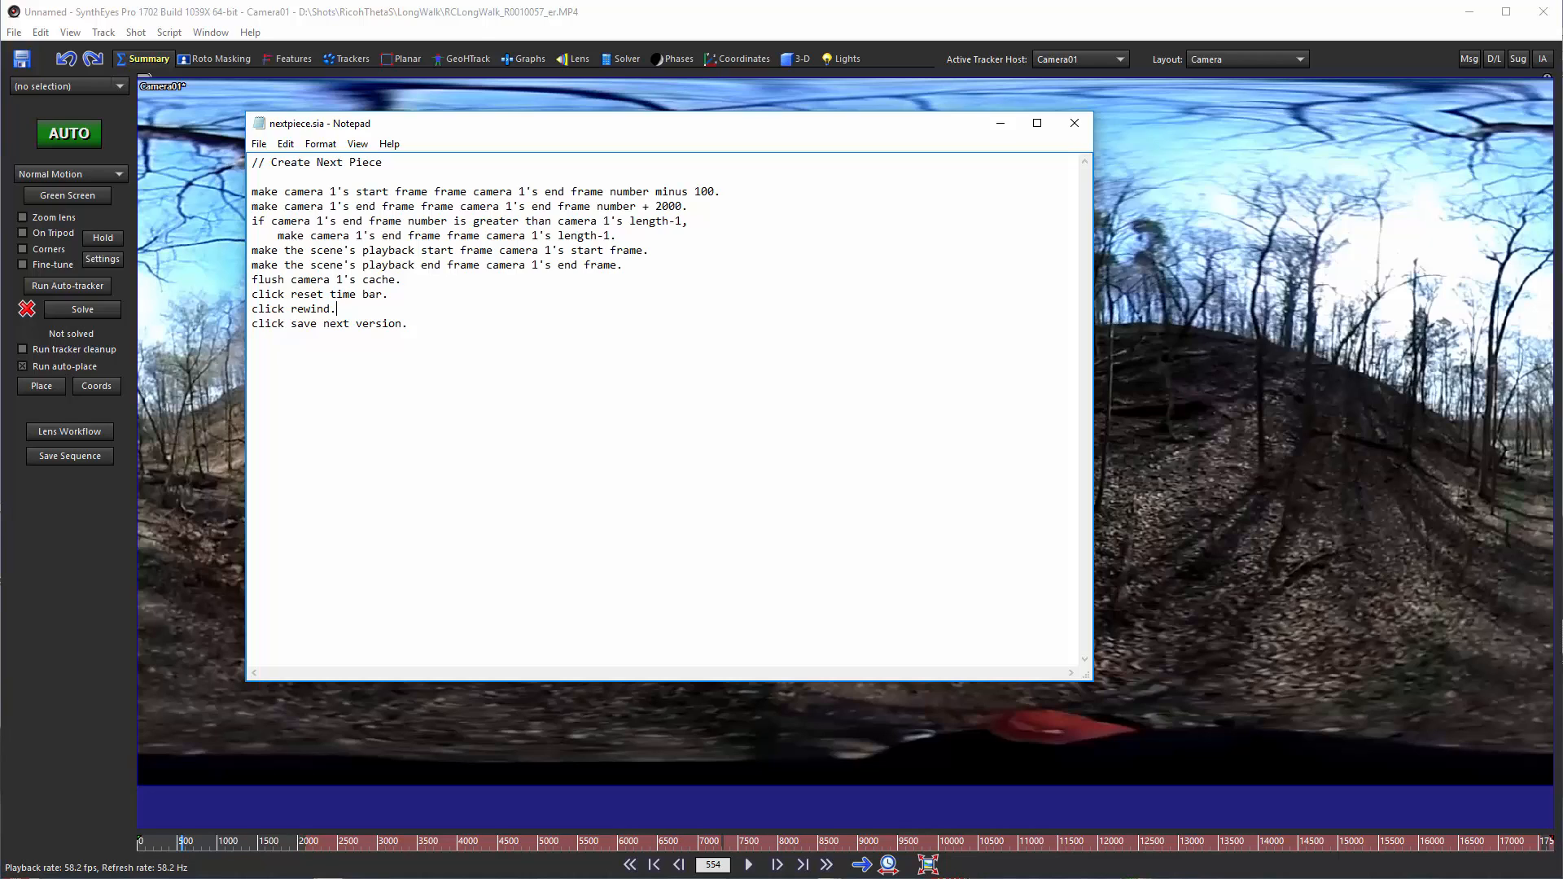
{"action": "double_click", "coordinate": [668, 206]}
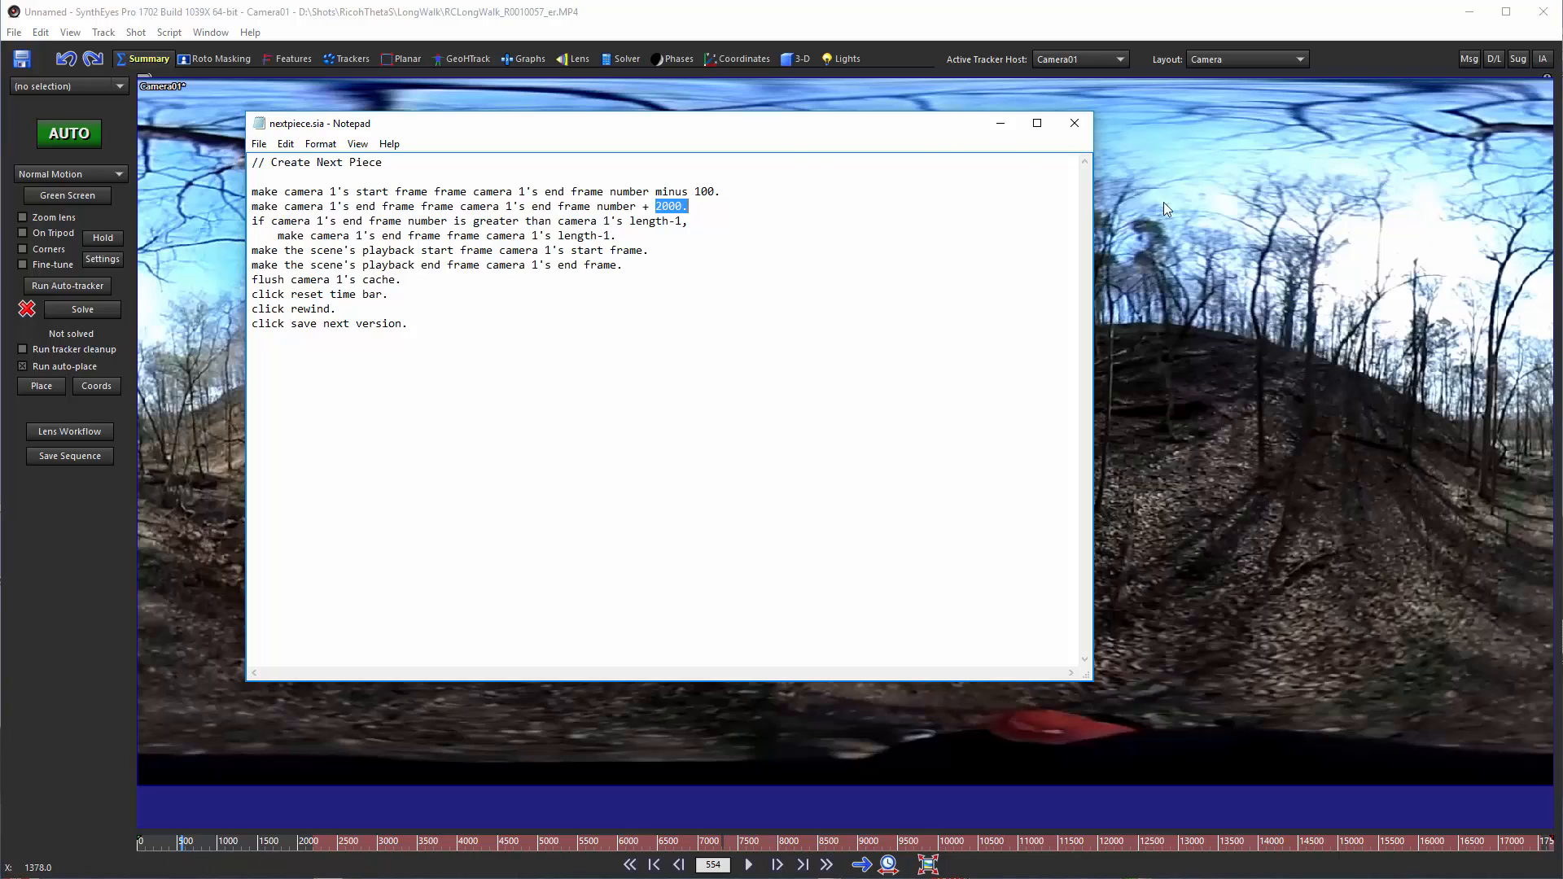
{"action": "double_click", "coordinate": [705, 191]}
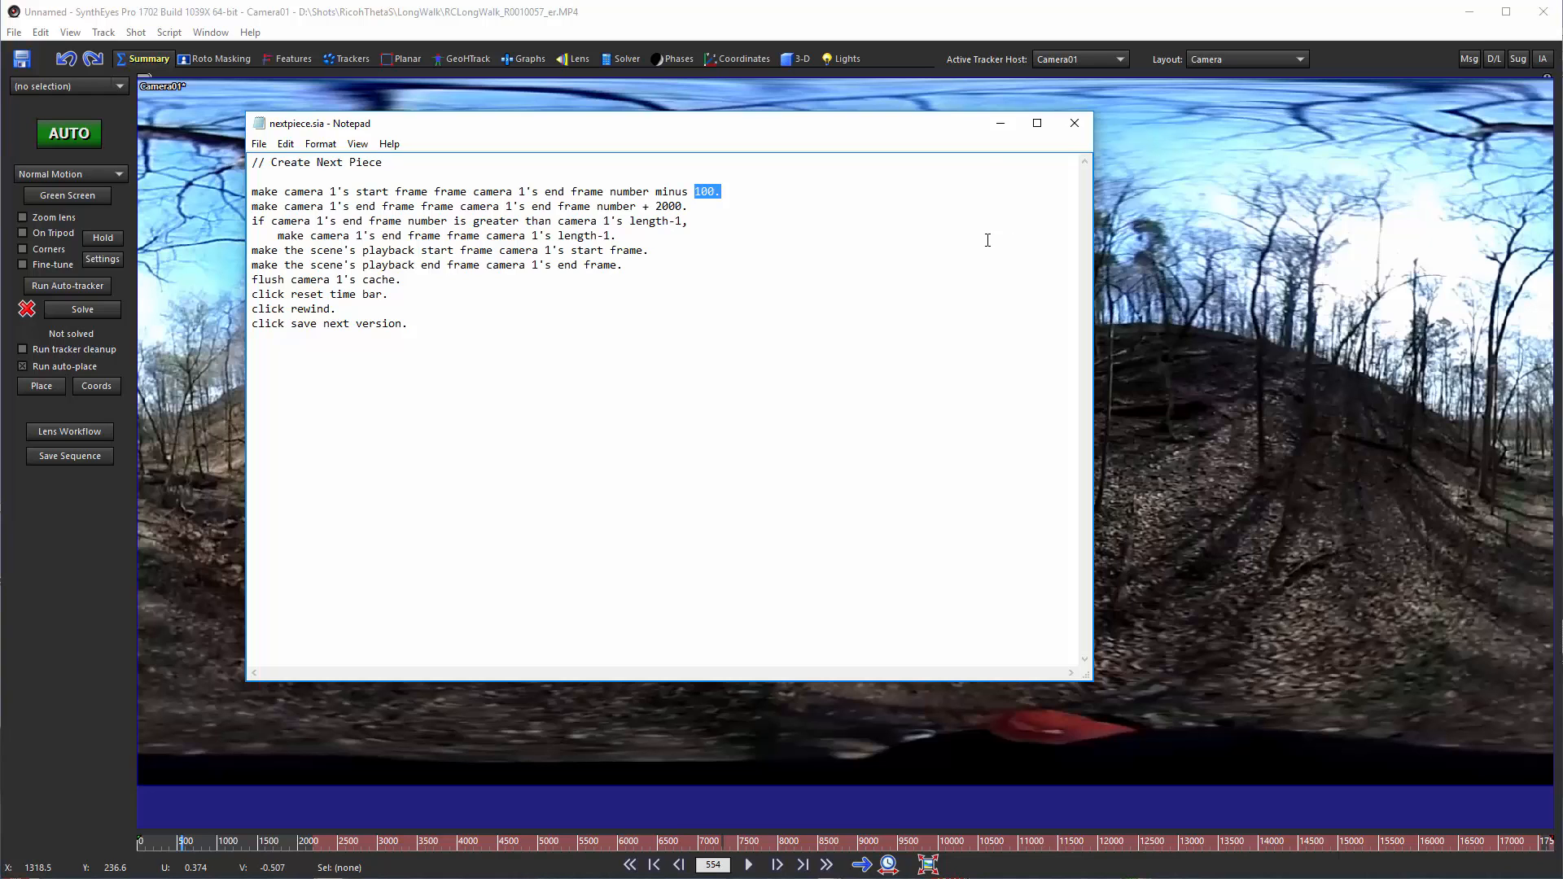
{"action": "left_click", "coordinate": [1074, 122]}
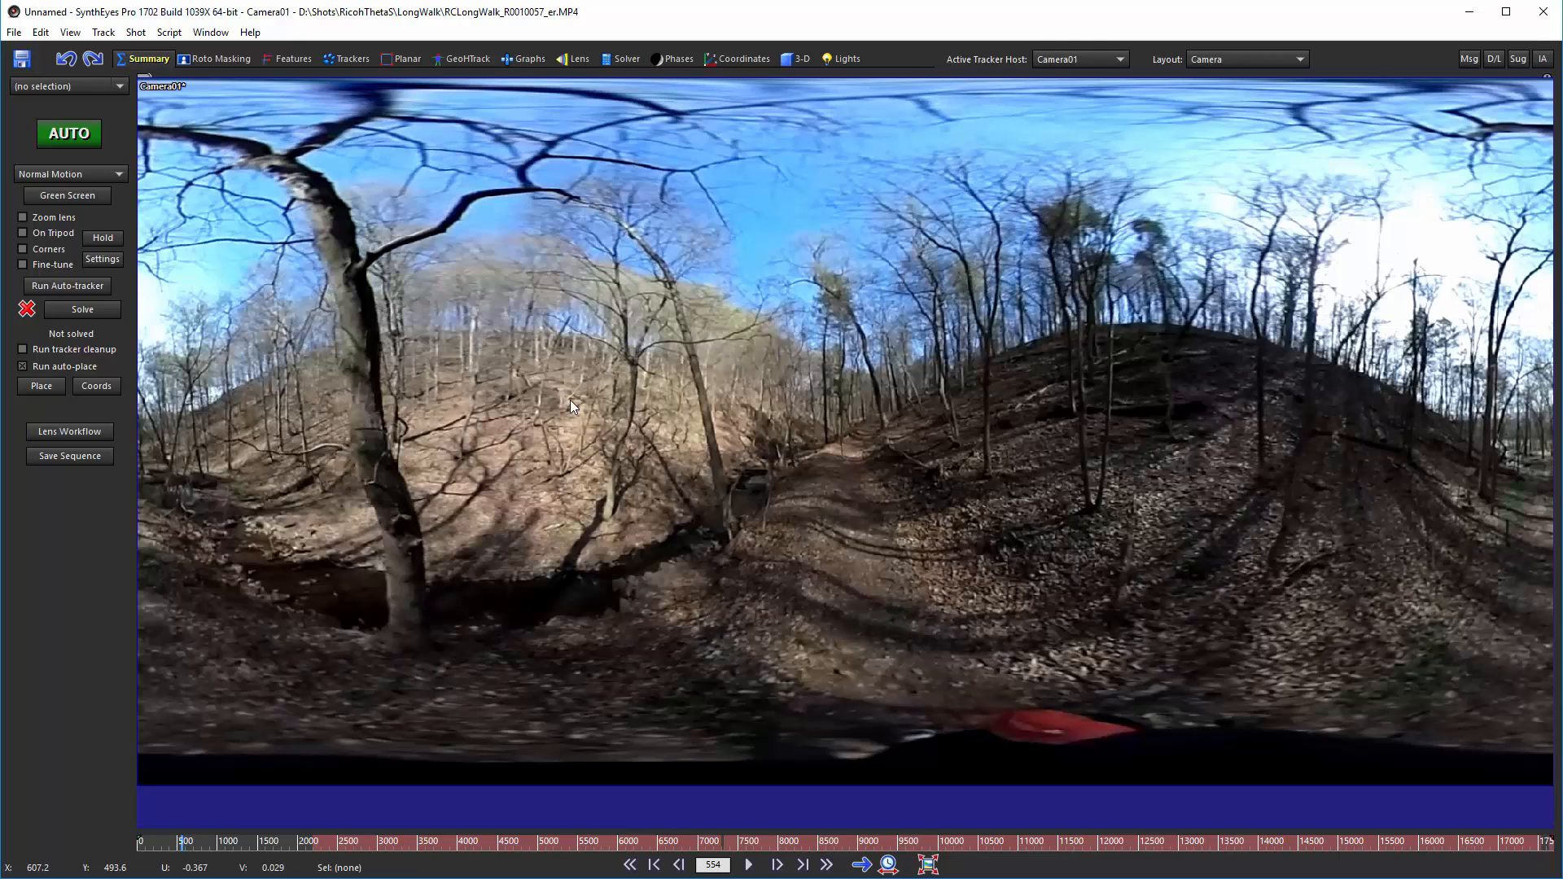
- Edit the shot to set its end frame to 2000, accepting the flush of cached frames
{"action": "left_click", "coordinate": [135, 31]}
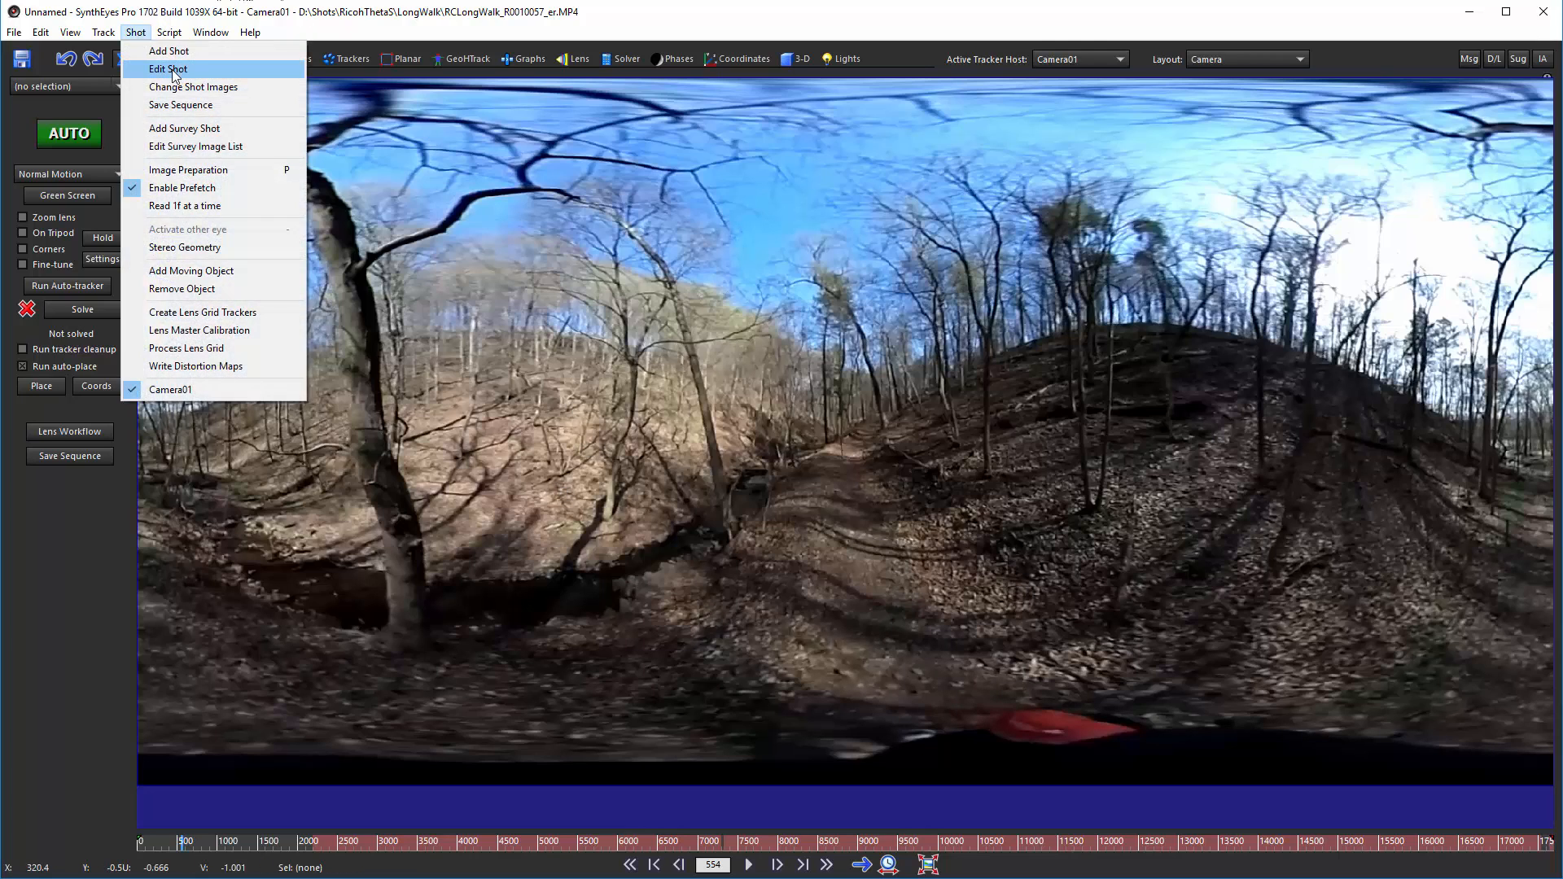
{"action": "left_click", "coordinate": [173, 70]}
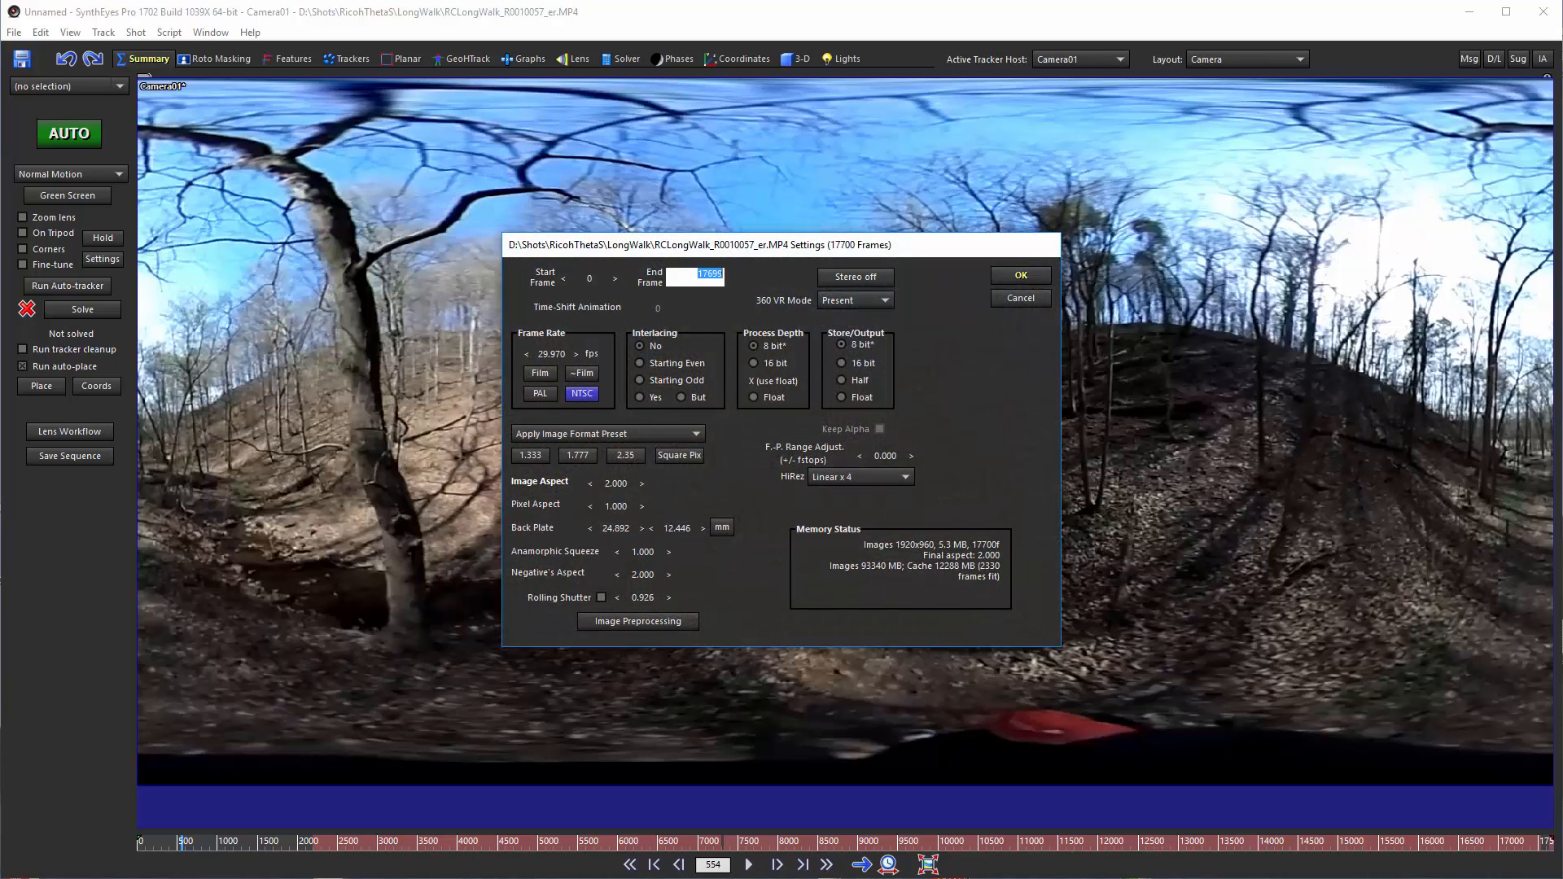
{"action": "type", "text": "2000"}
{"action": "key", "text": "Return"}
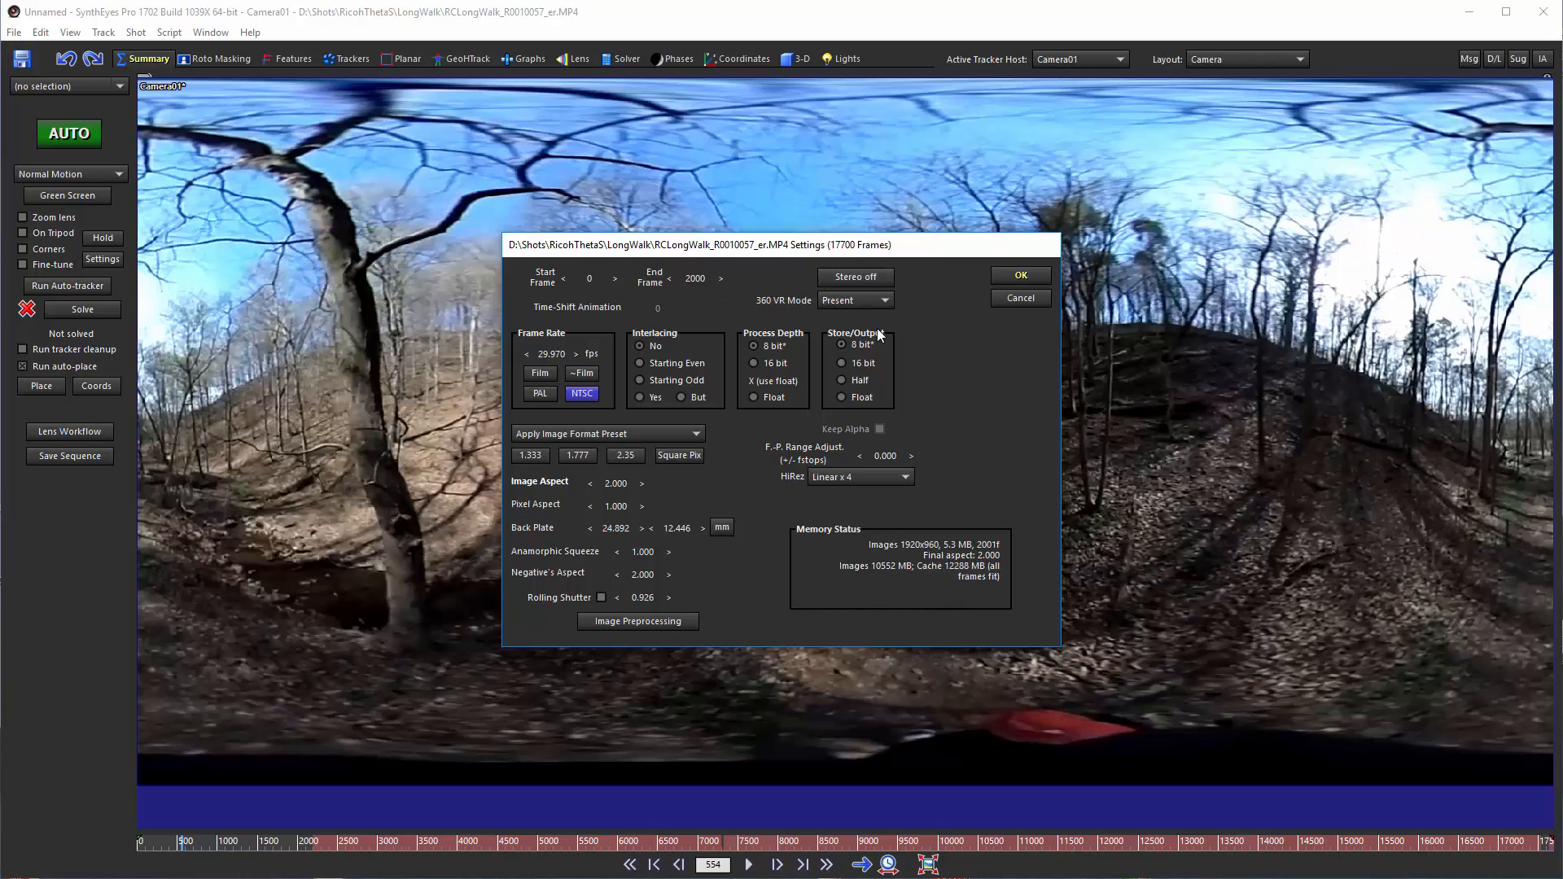
{"action": "left_click", "coordinate": [1003, 274]}
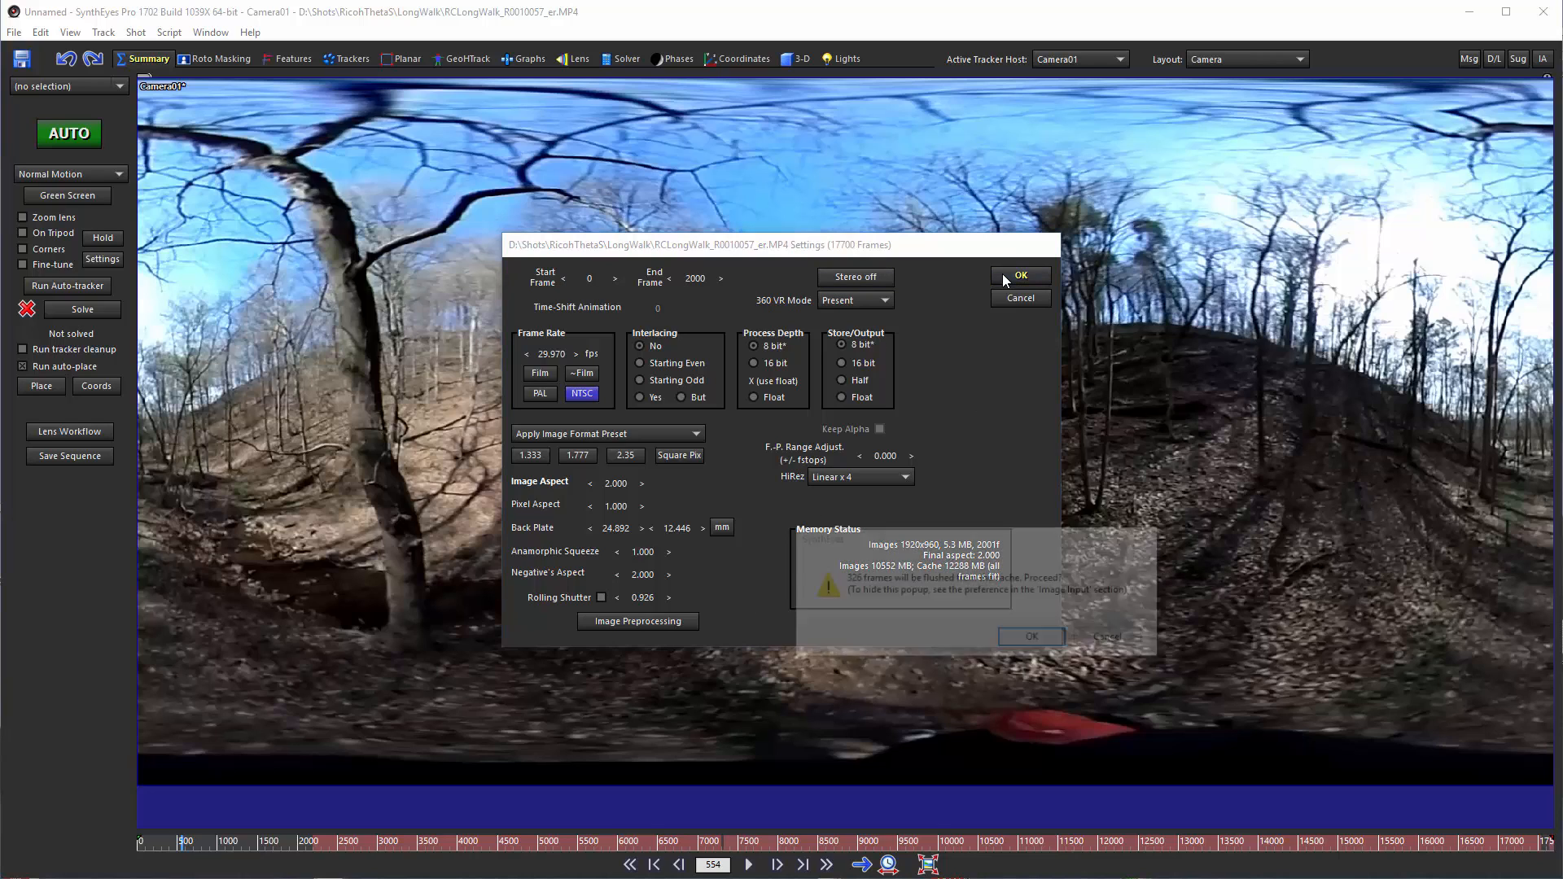
{"action": "left_click", "coordinate": [1034, 640]}
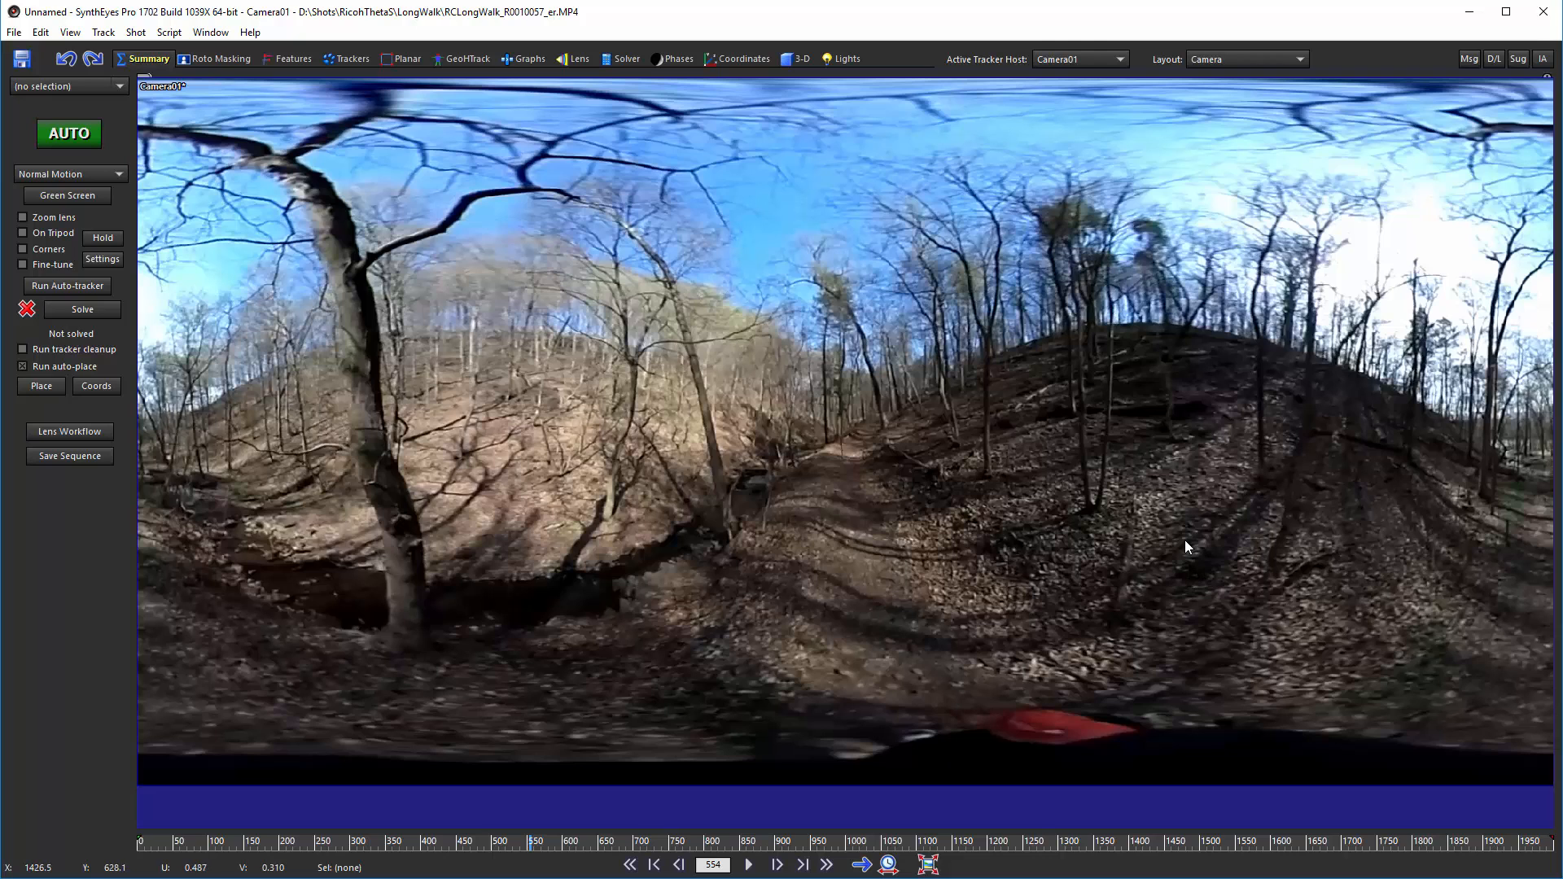
- In the advanced feature settings, set Minimum Trackers/Frame to 60 and Maximum Tracker Count to 600
{"action": "left_click", "coordinate": [276, 63]}
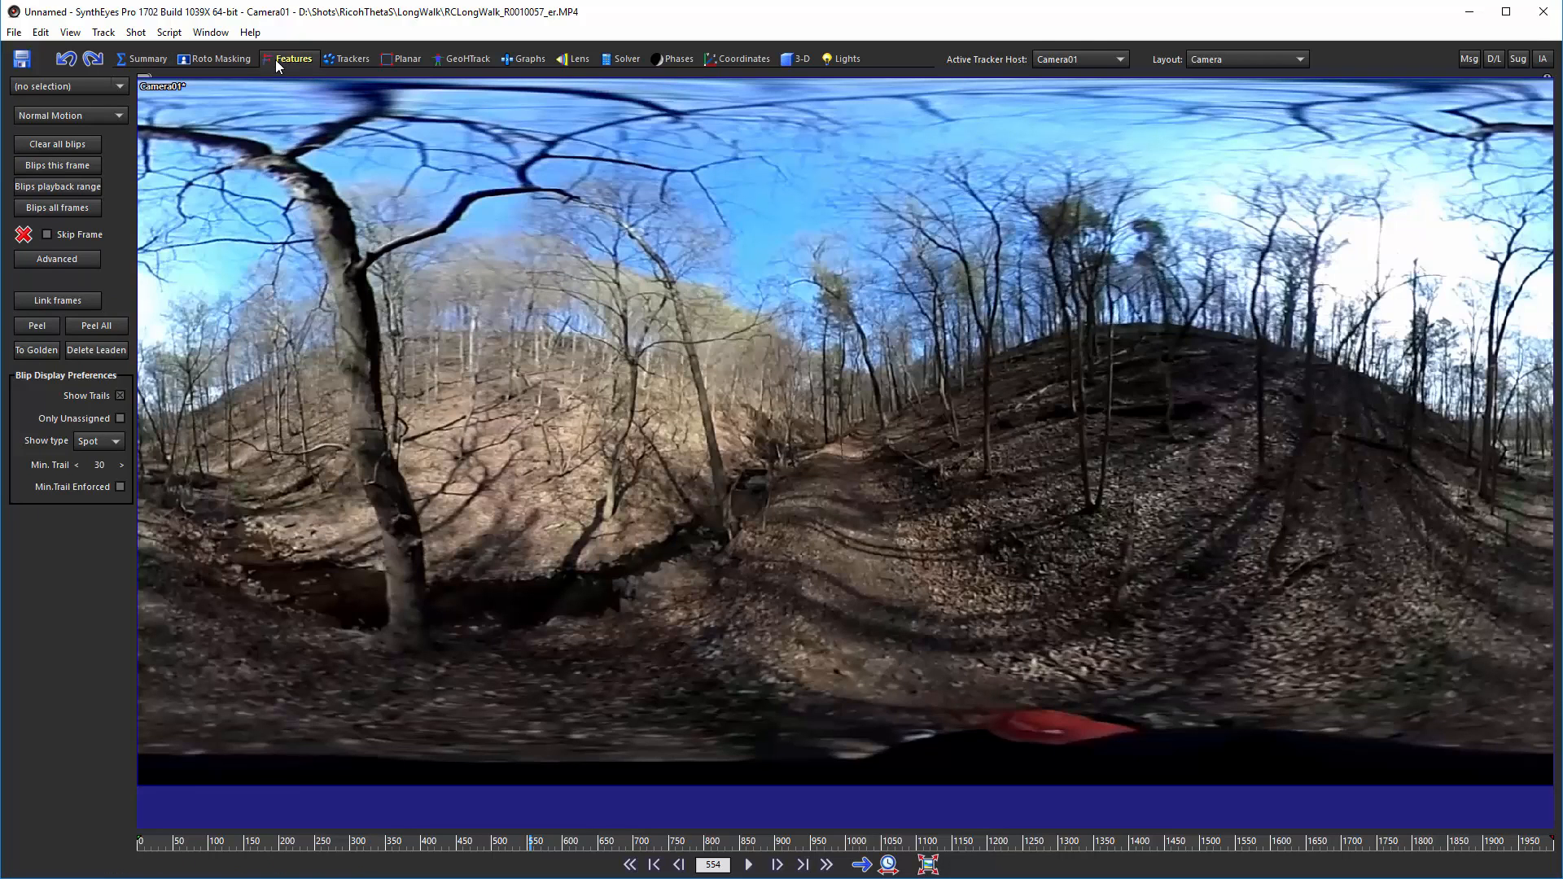
{"action": "left_click", "coordinate": [83, 257]}
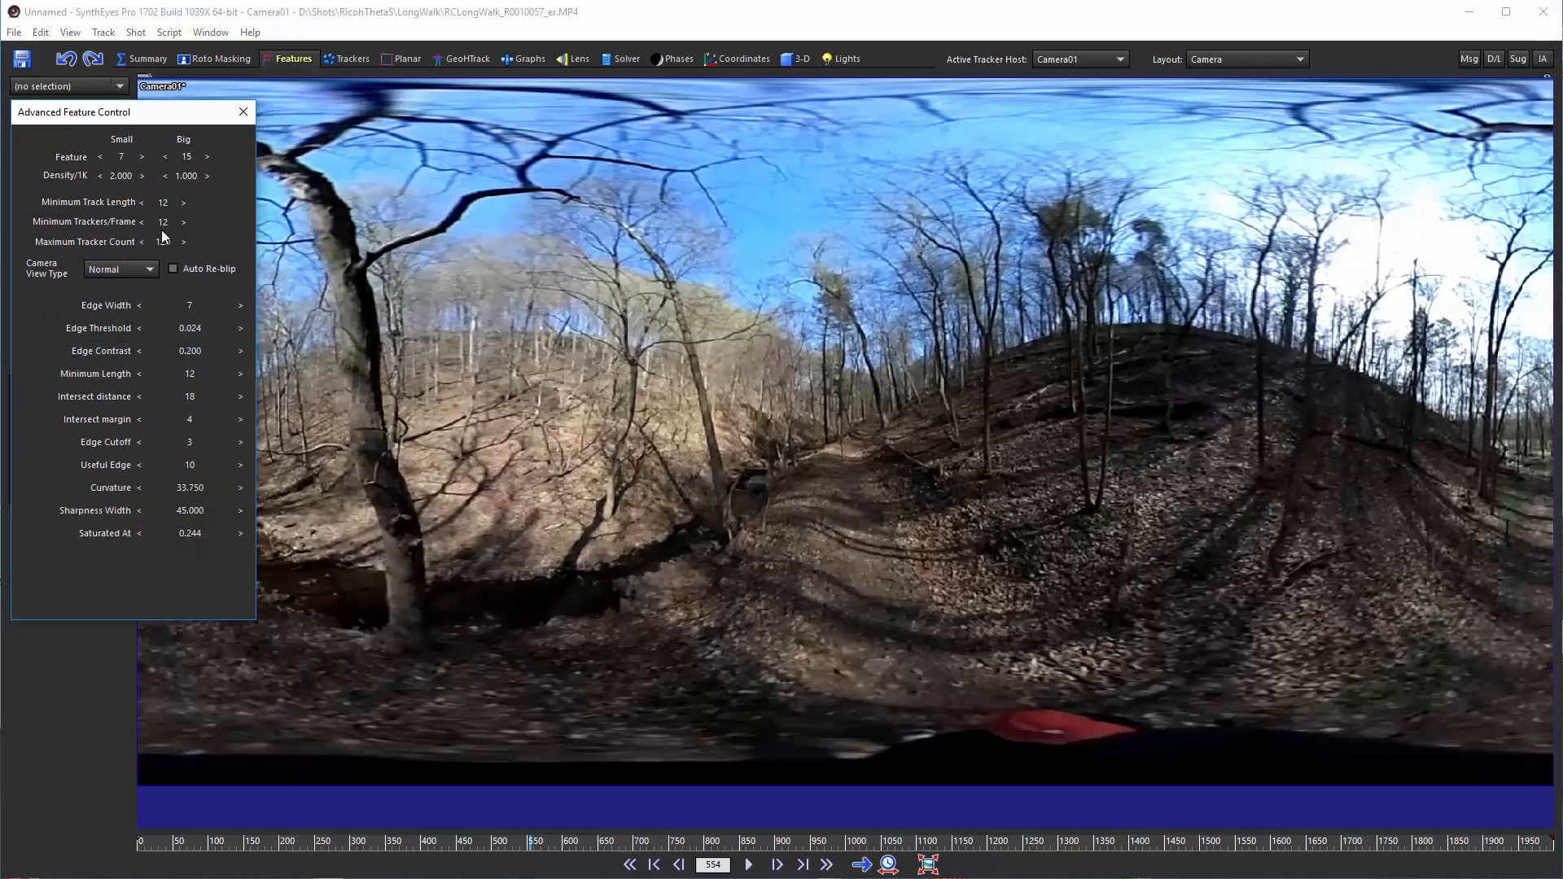
{"action": "double_click", "coordinate": [163, 221]}
{"action": "type", "text": "60"}
{"action": "key", "text": "Tab"}
{"action": "type", "text": "600"}
{"action": "key", "text": "Return"}
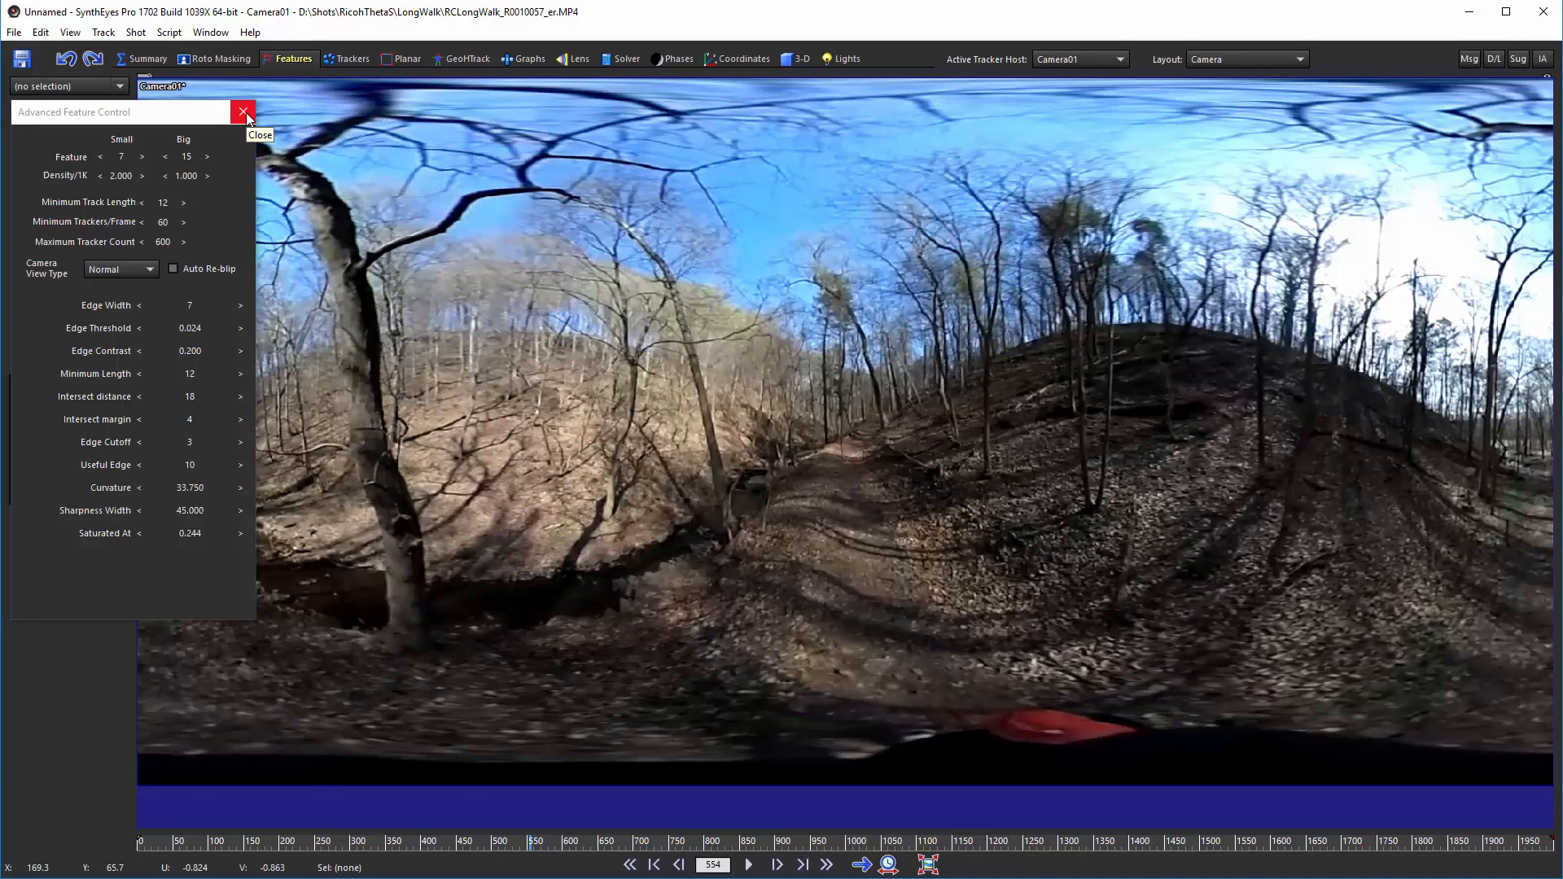
{"action": "left_click", "coordinate": [244, 113]}
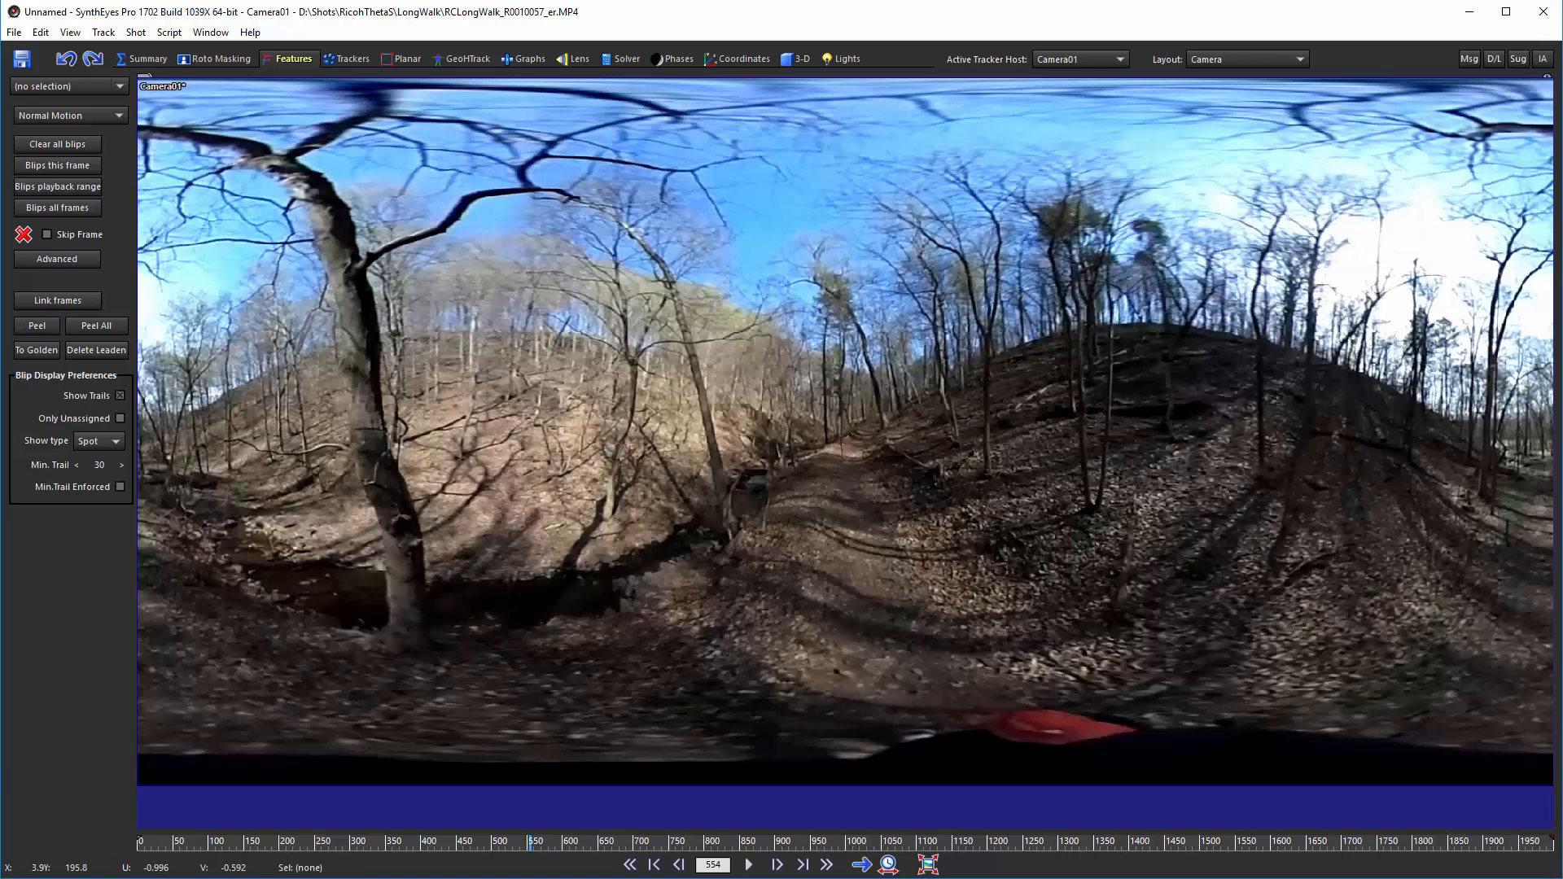
- Save the scene as lwalk1 in the DemoTemp folder
{"action": "left_click", "coordinate": [14, 33]}
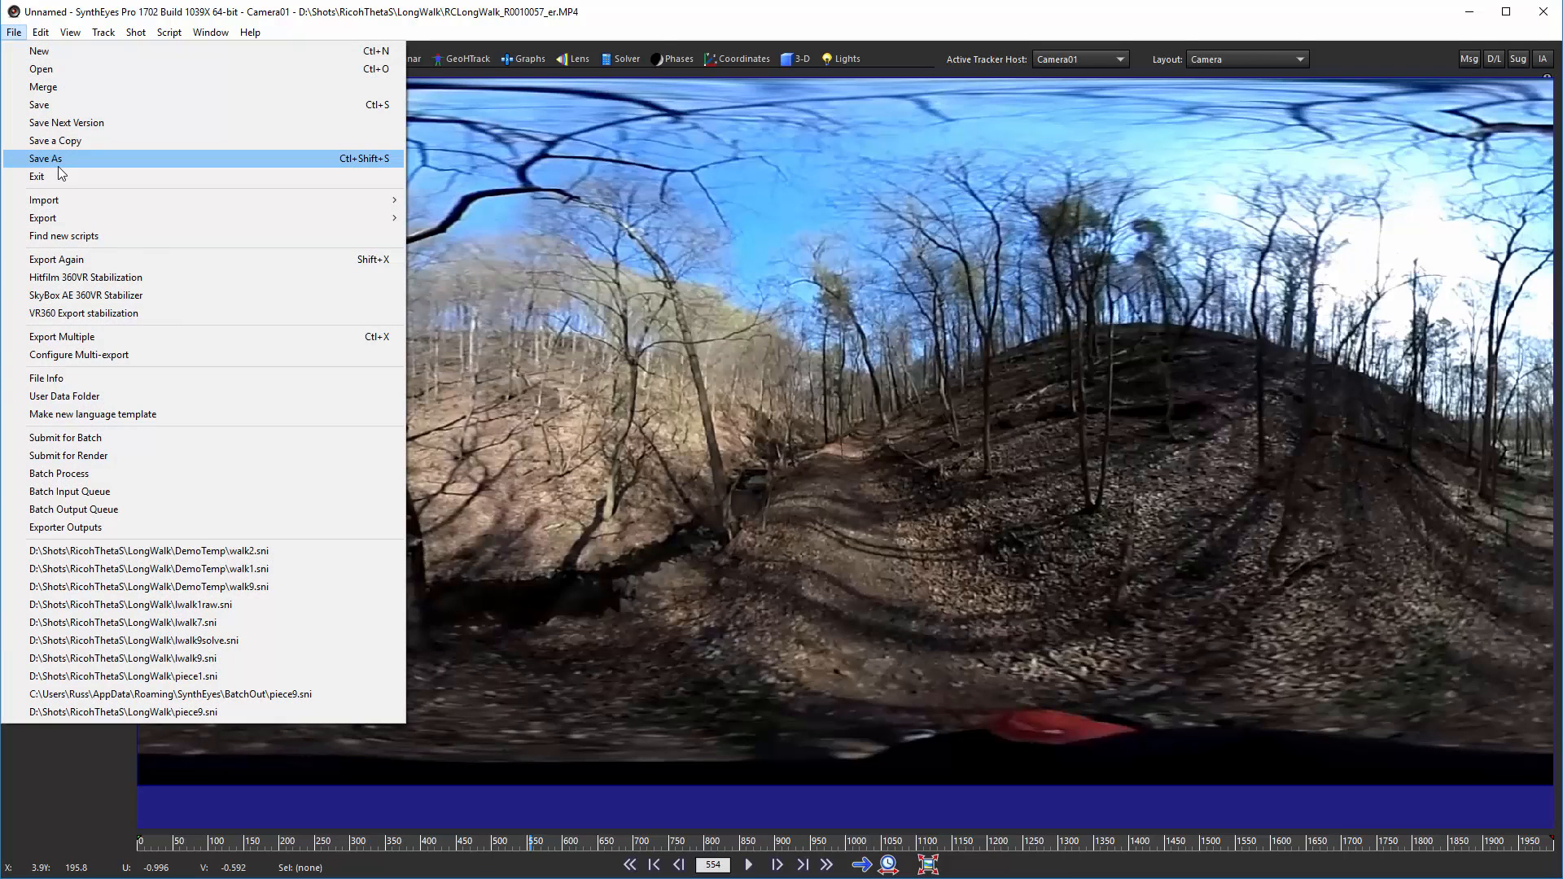
{"action": "left_click", "coordinate": [49, 159]}
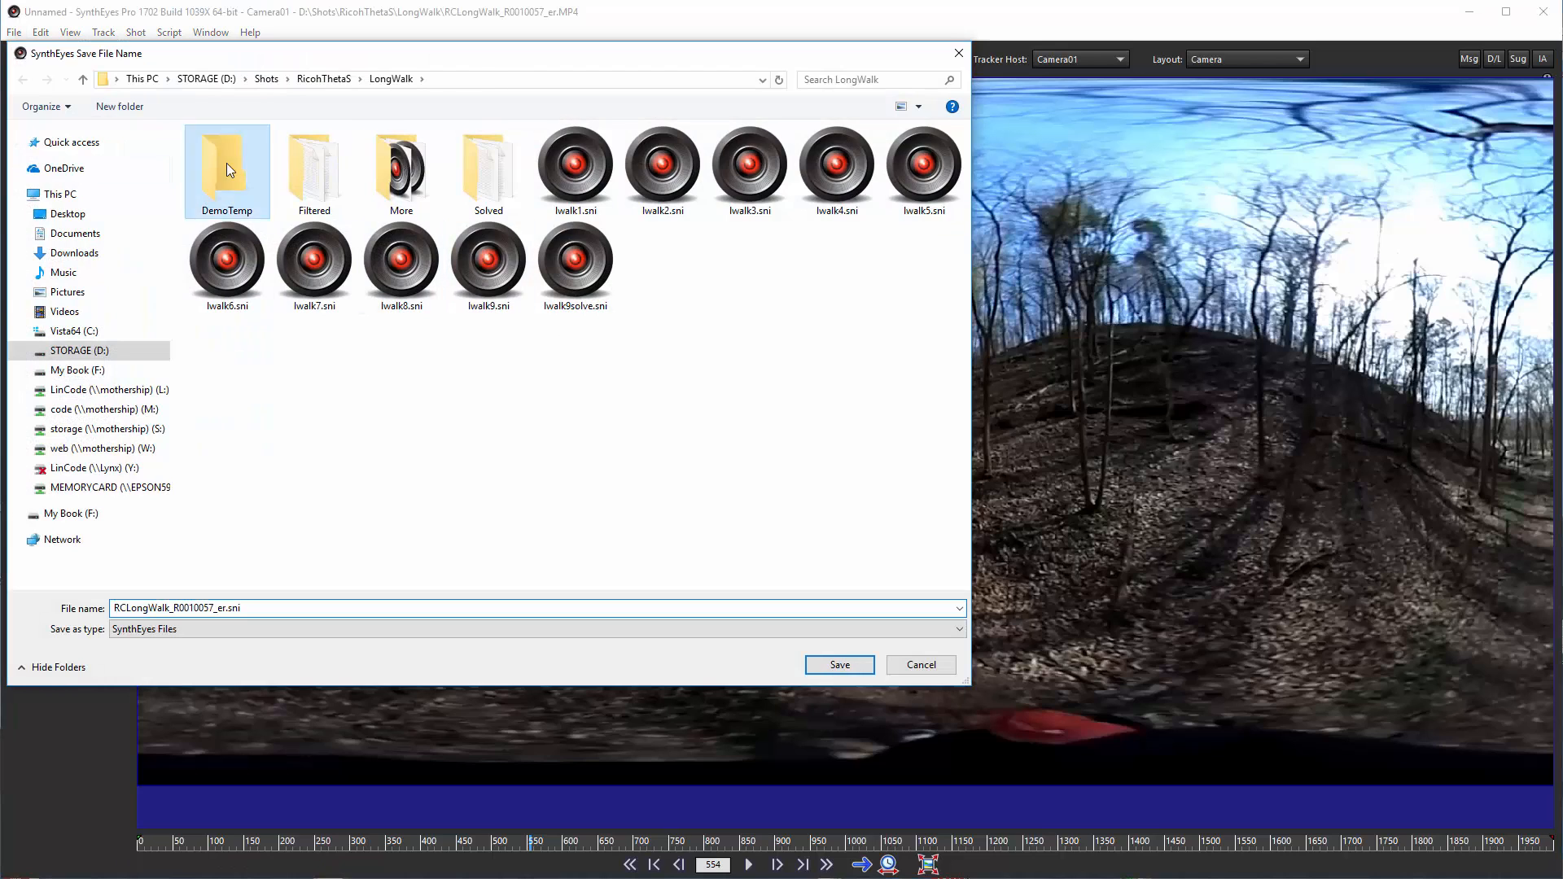
{"action": "double_click", "coordinate": [226, 163]}
{"action": "double_click", "coordinate": [296, 609]}
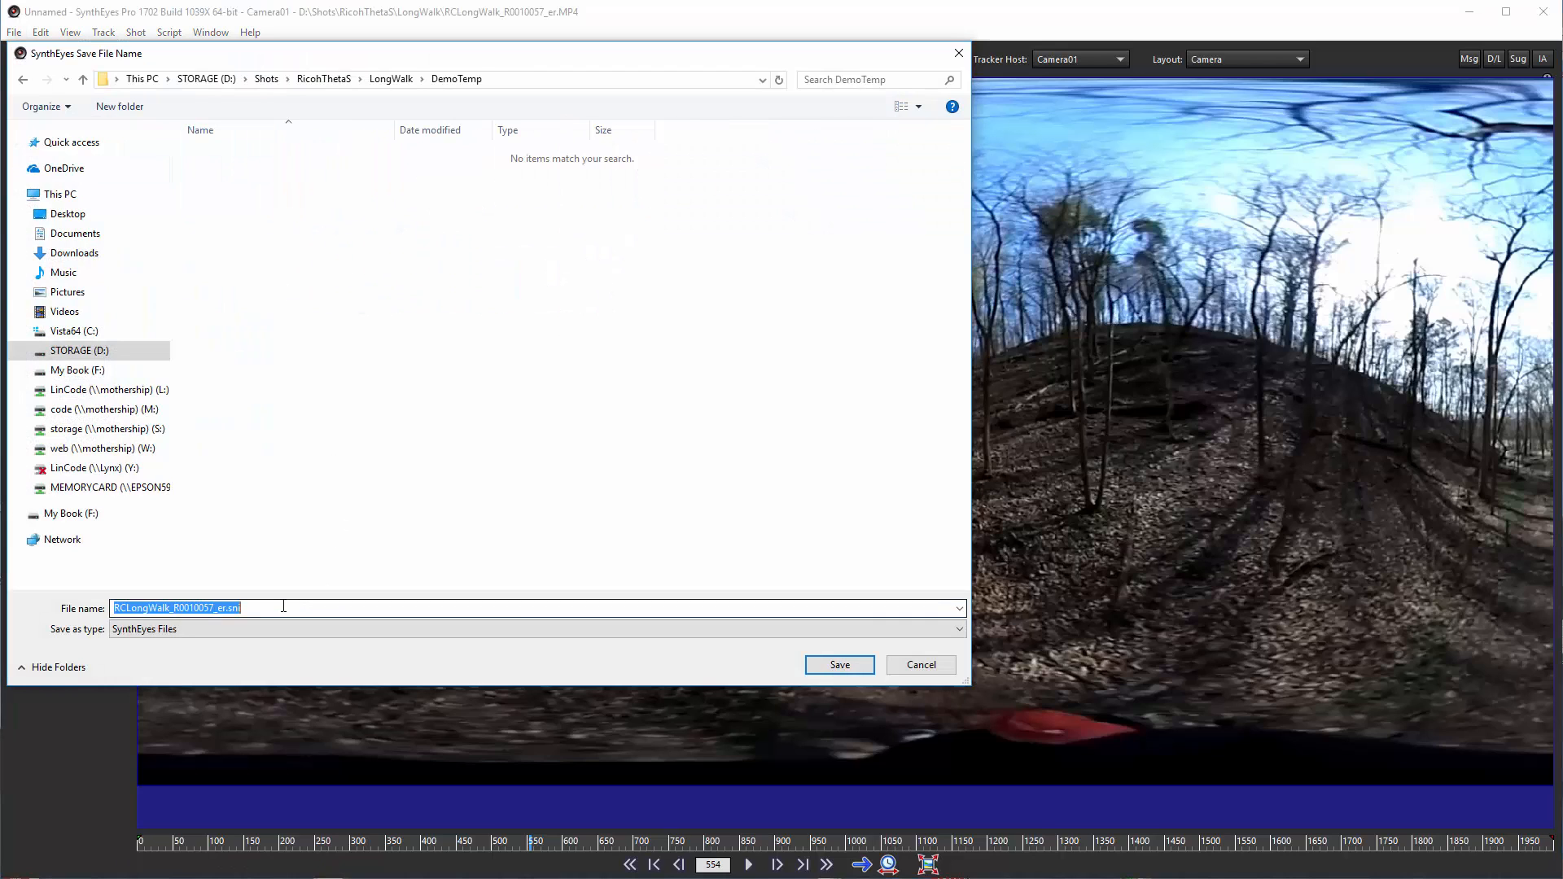
{"action": "type", "text": "lwalk1"}
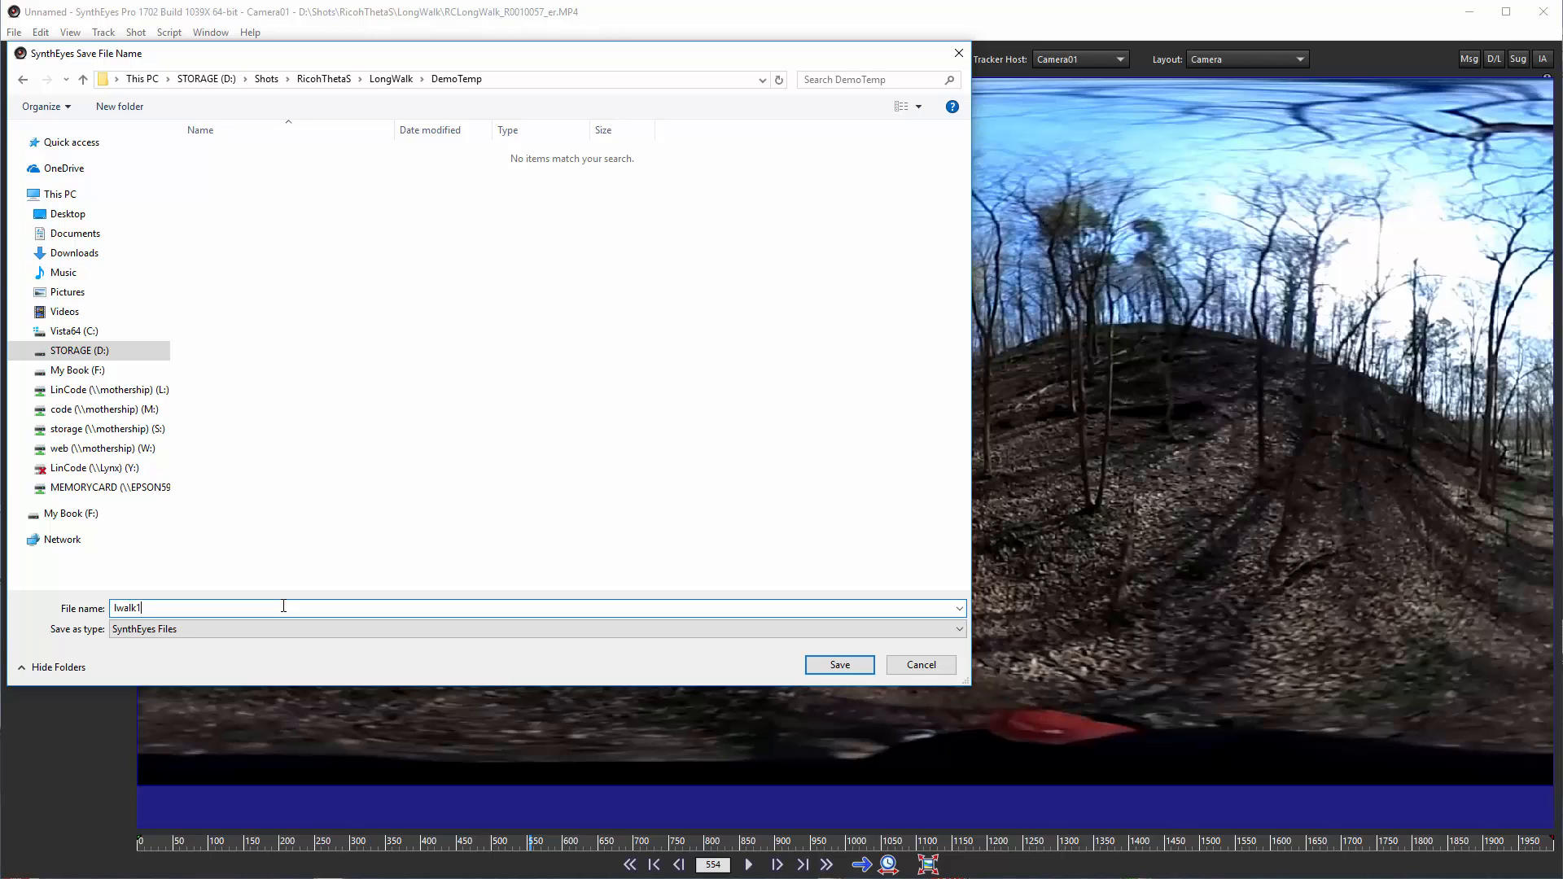
{"action": "key", "text": "Return"}
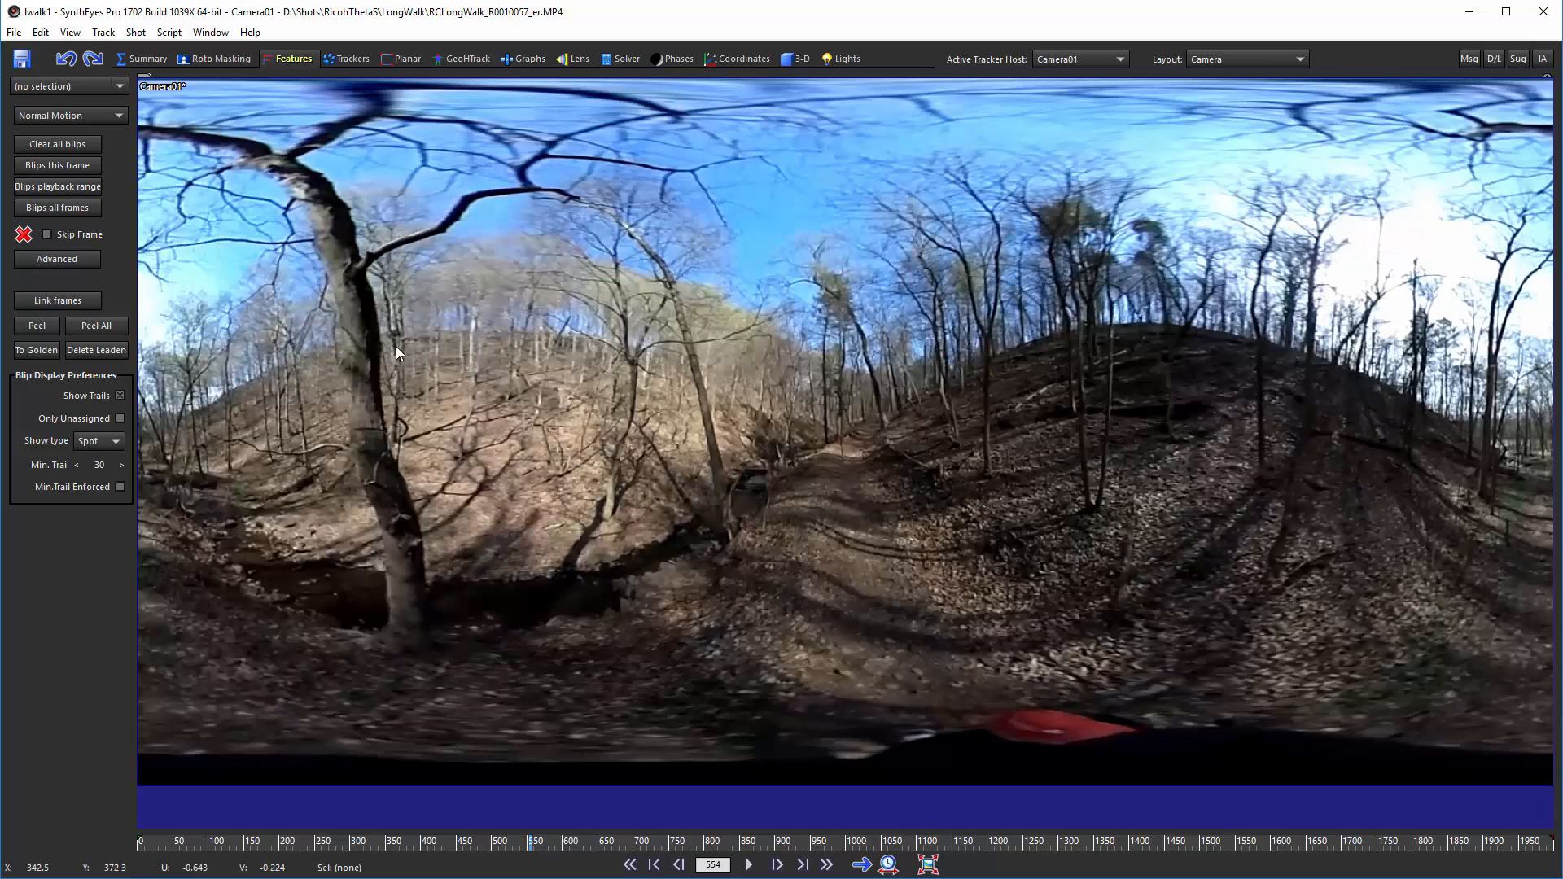
- Run the 360 VR script Create Next Piece and minimize the Synthia chat window
{"action": "left_click", "coordinate": [168, 34]}
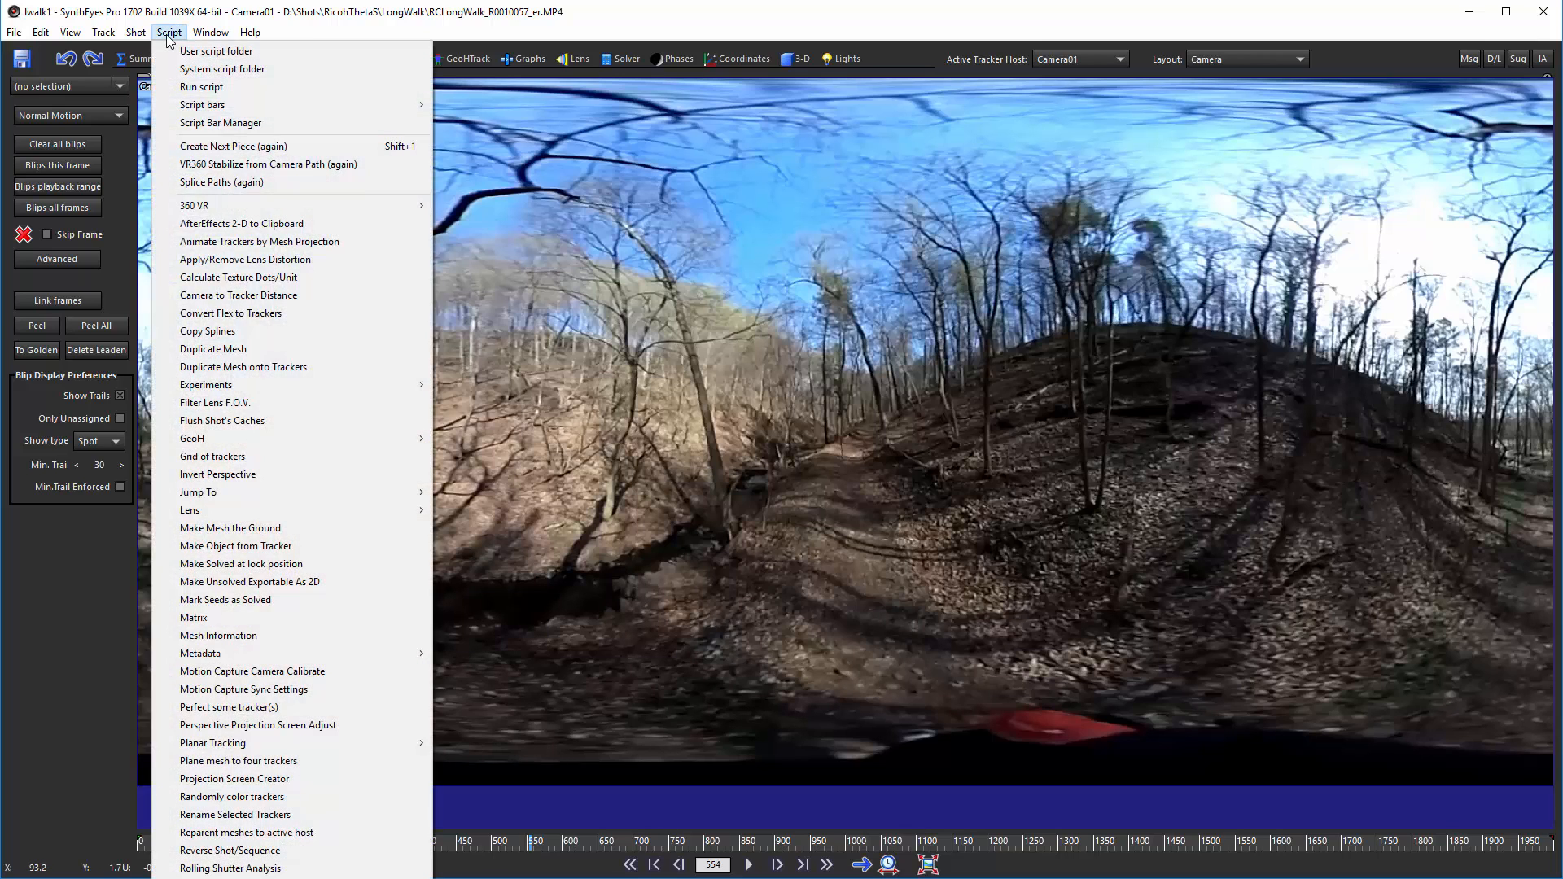
{"action": "mouse_move", "coordinate": [295, 203]}
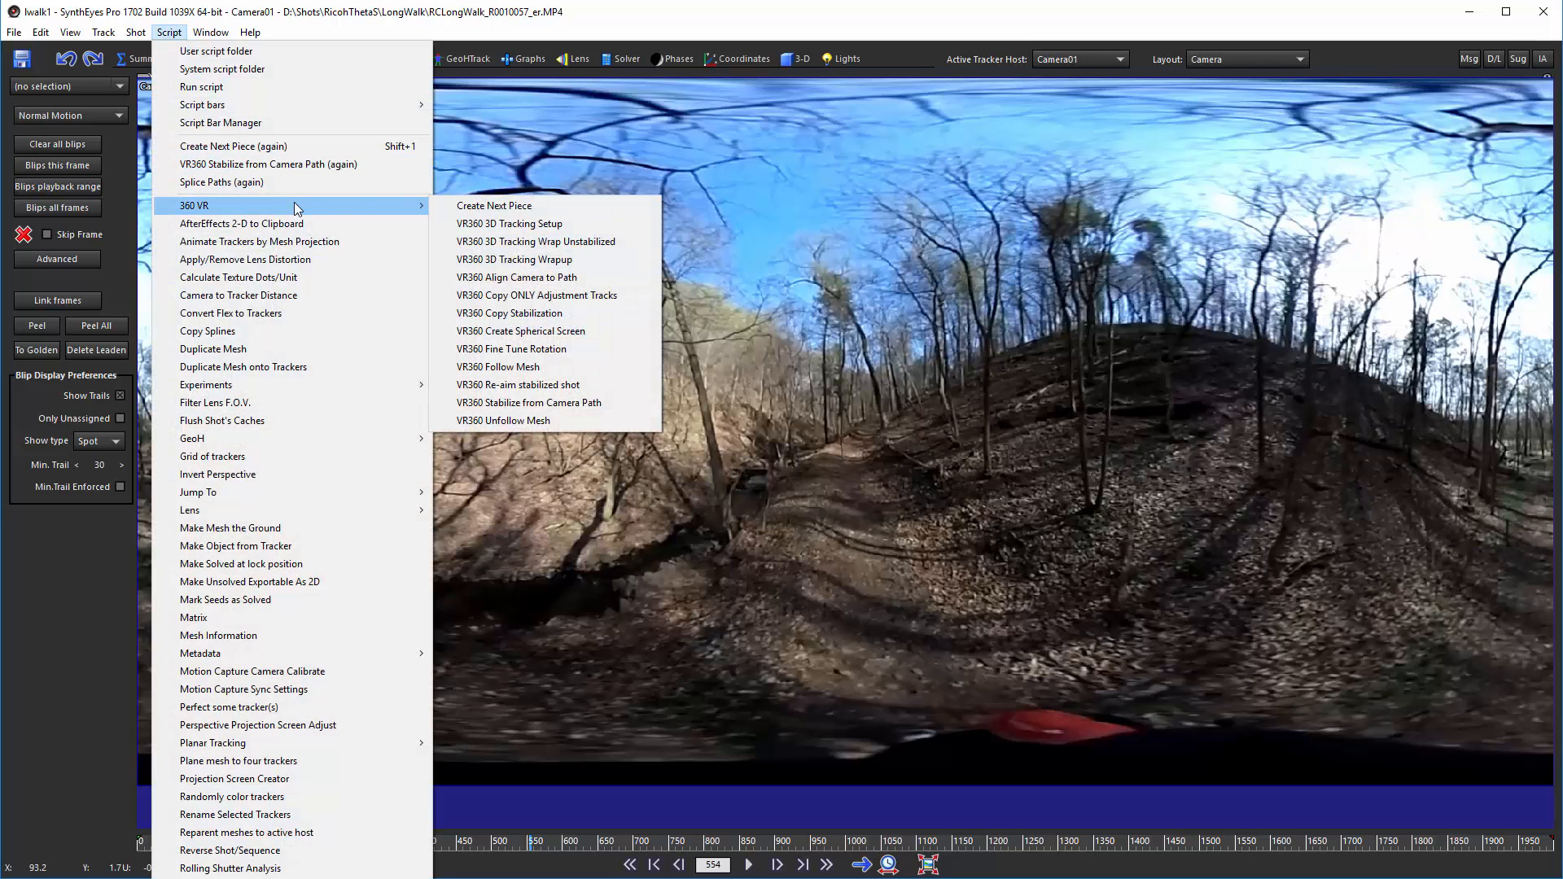
{"action": "left_click", "coordinate": [476, 206]}
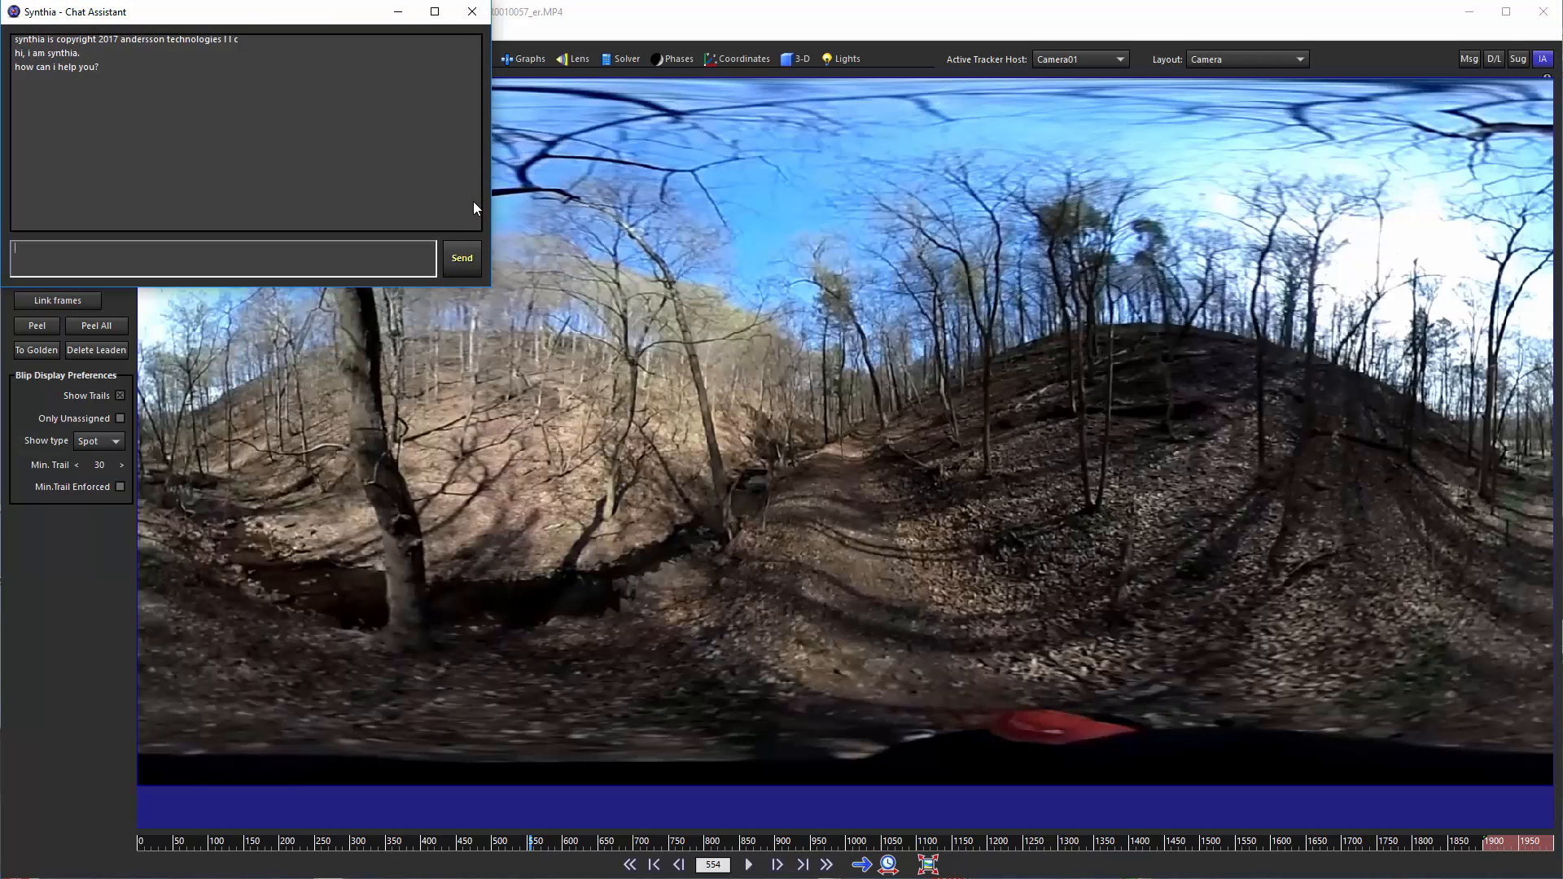
{"action": "left_click", "coordinate": [398, 13]}
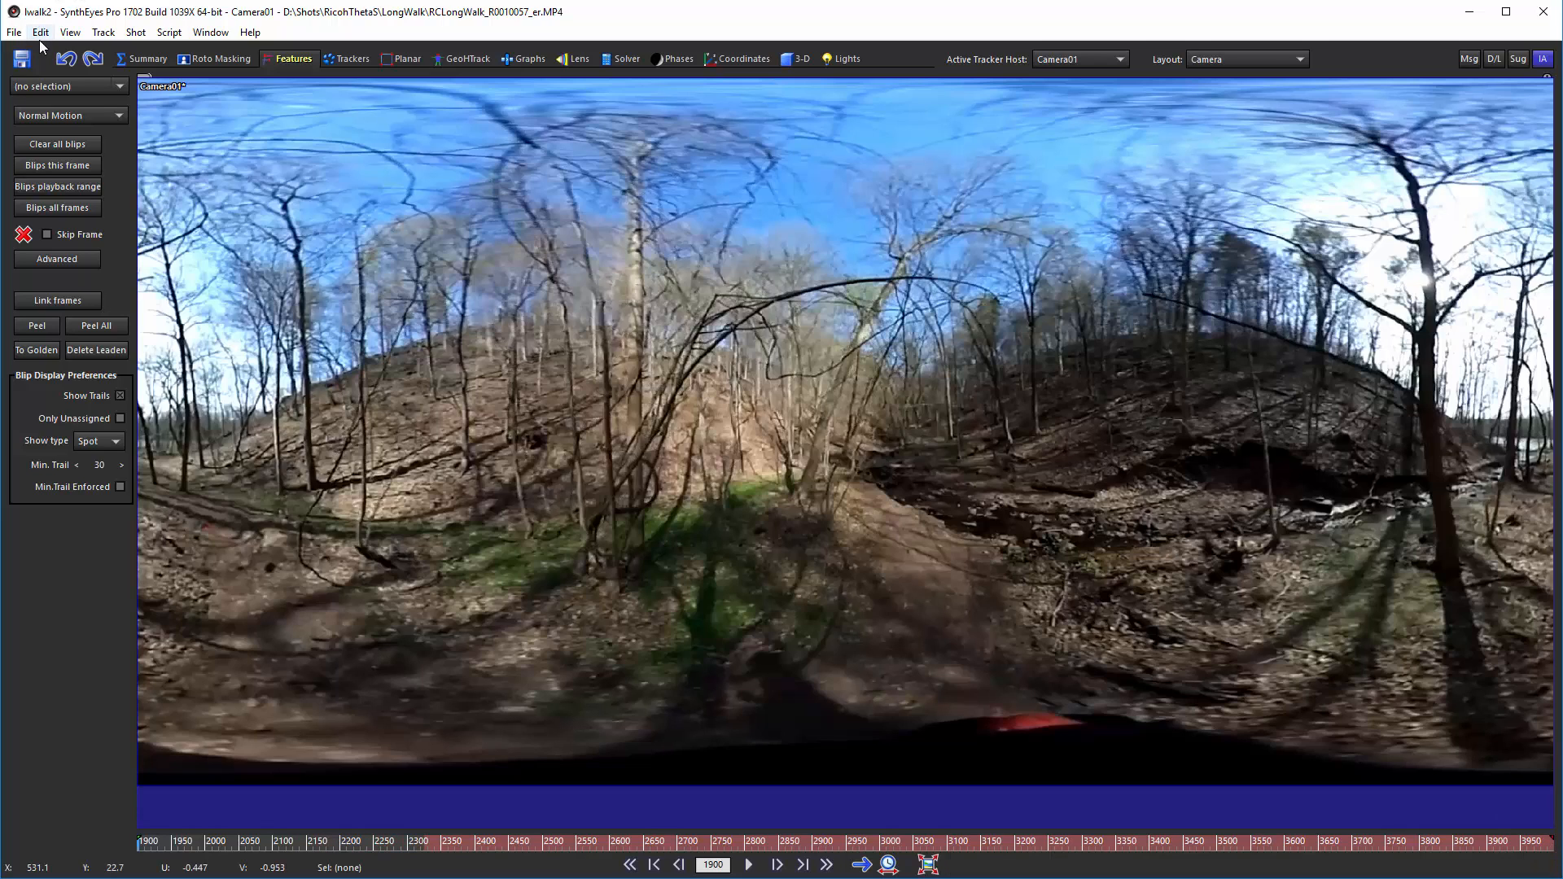
{"action": "left_click", "coordinate": [14, 33]}
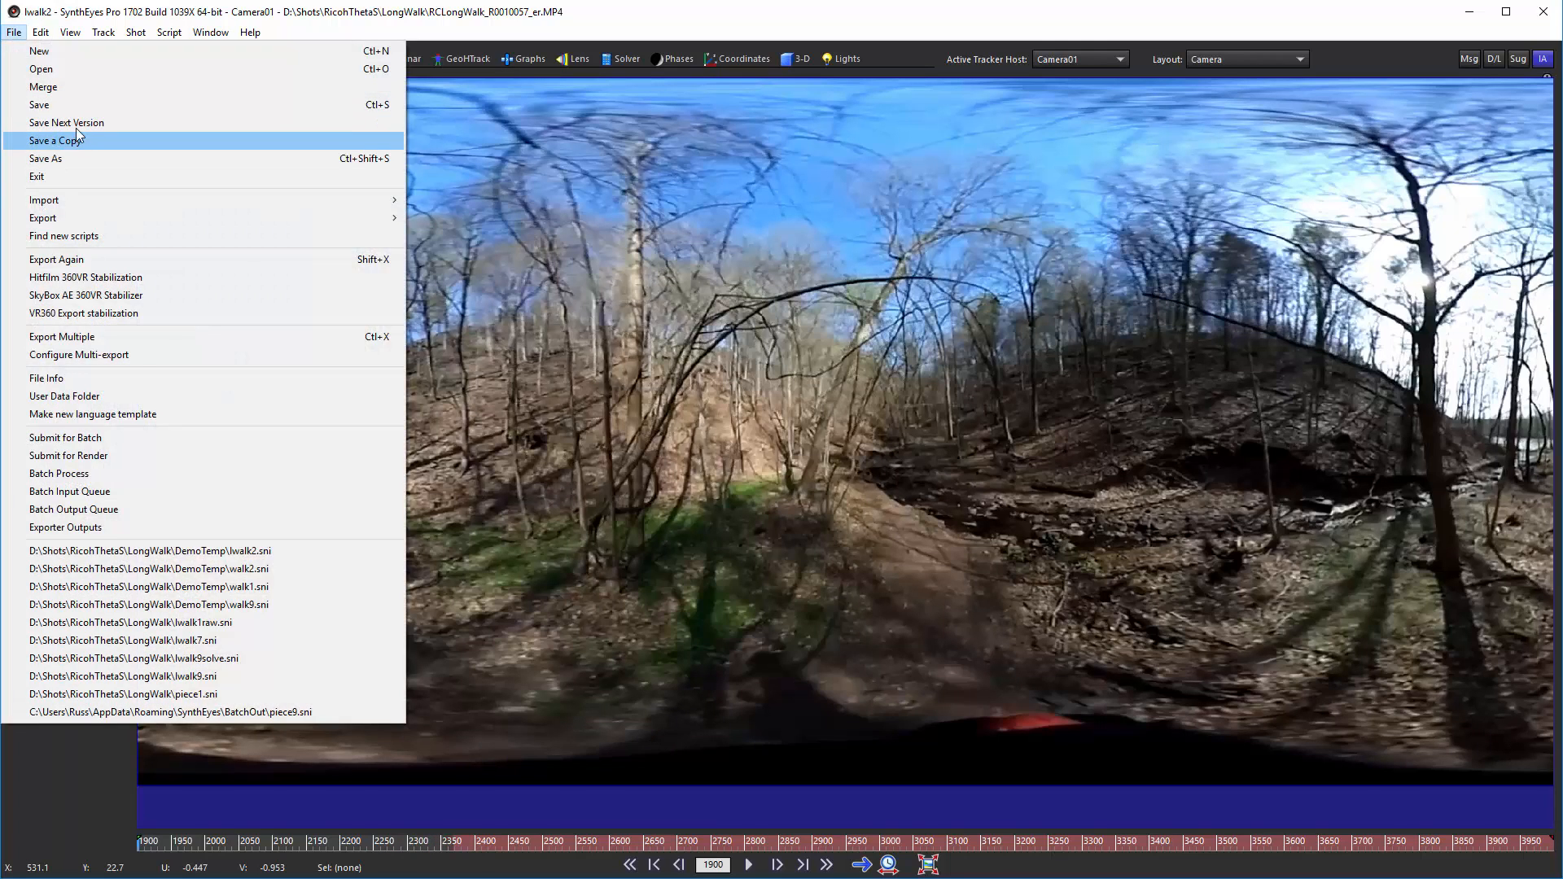
{"action": "left_click", "coordinate": [530, 15]}
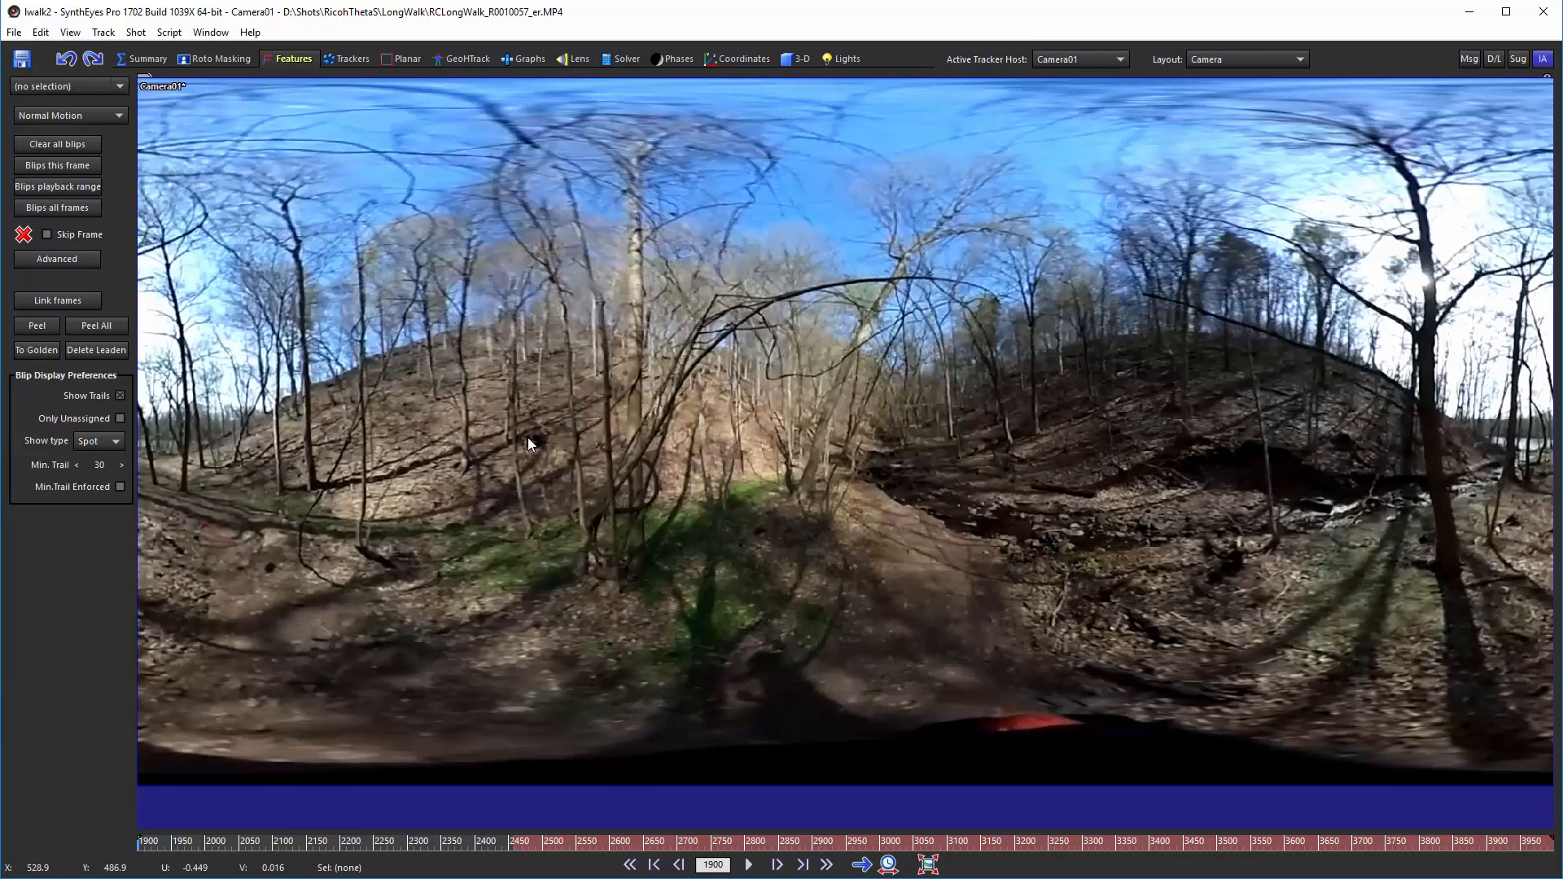
- Repeat the Create Next Piece script until the scene version lwalk9 is saved
{"action": "left_click", "coordinate": [170, 33]}
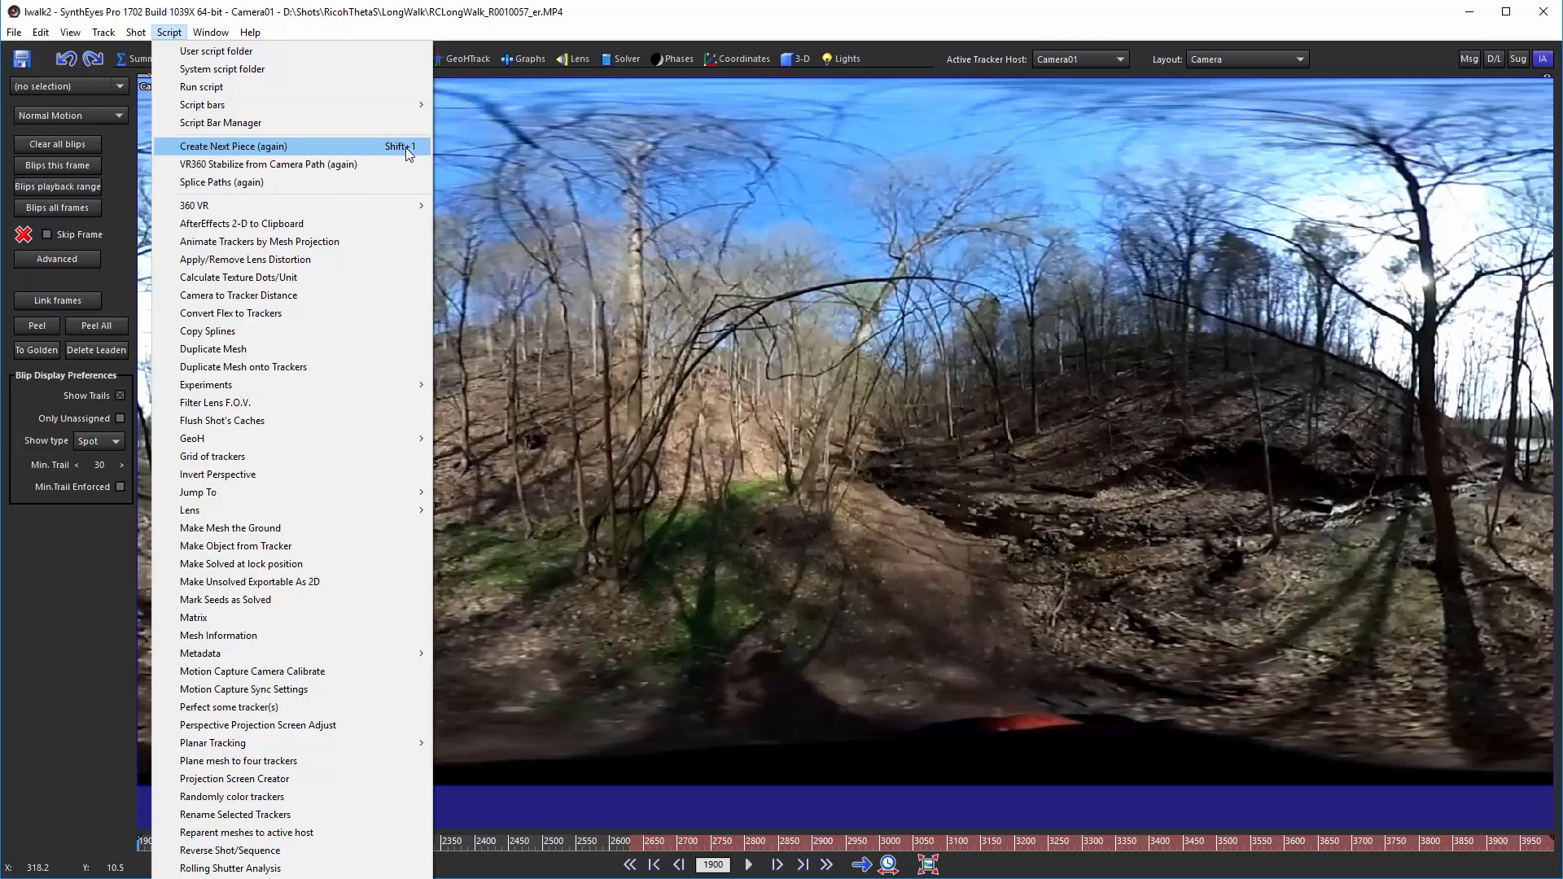
{"action": "left_click", "coordinate": [411, 25]}
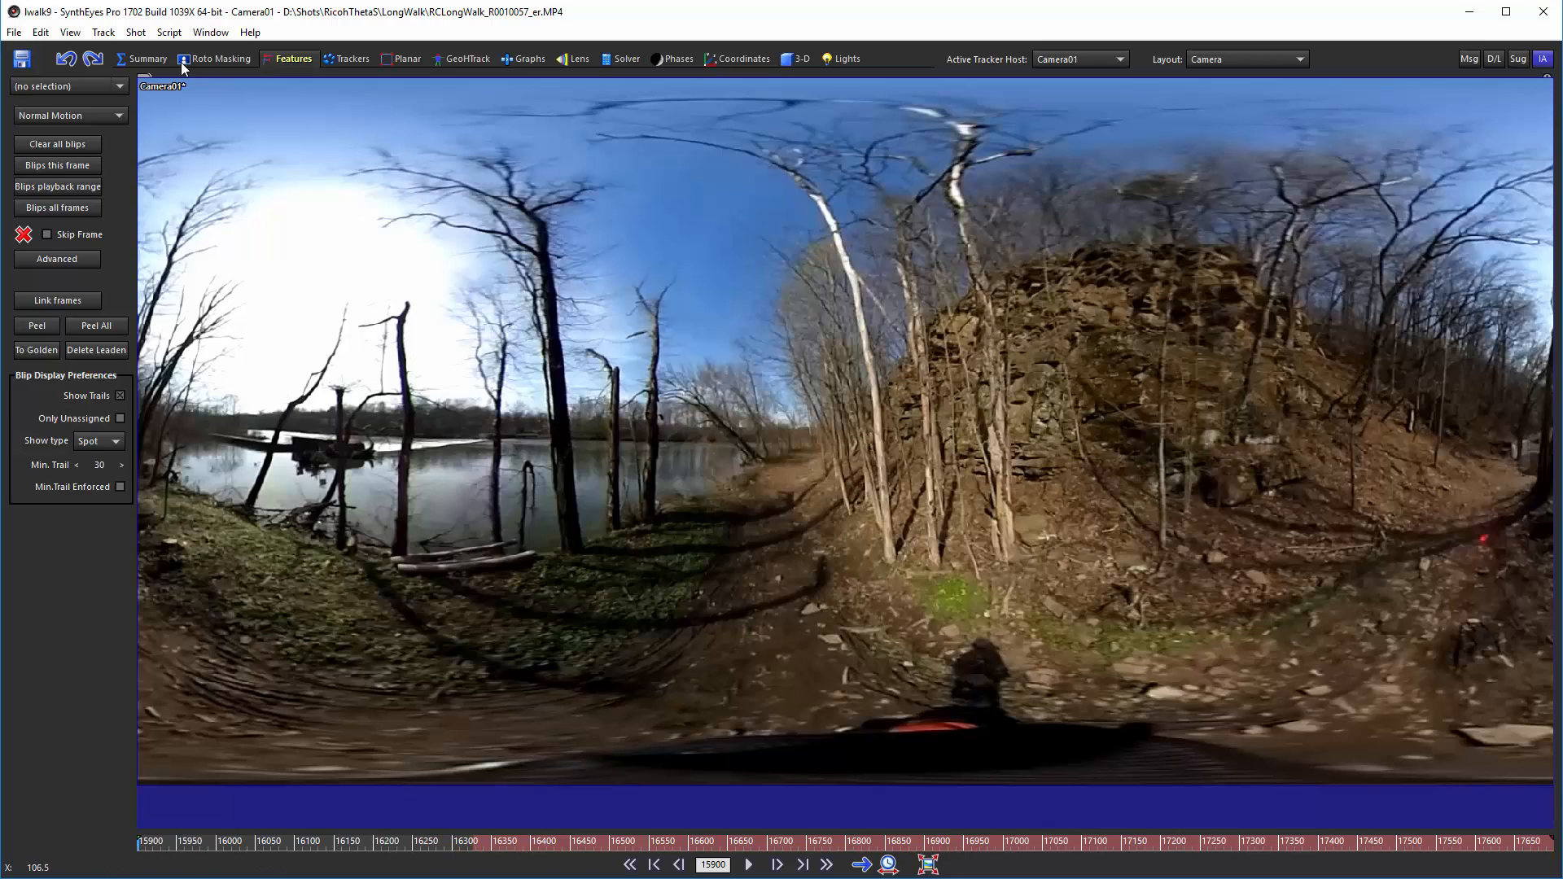
- Open the lwalk1 scene from the DemoTemp folder
{"action": "left_click", "coordinate": [14, 33]}
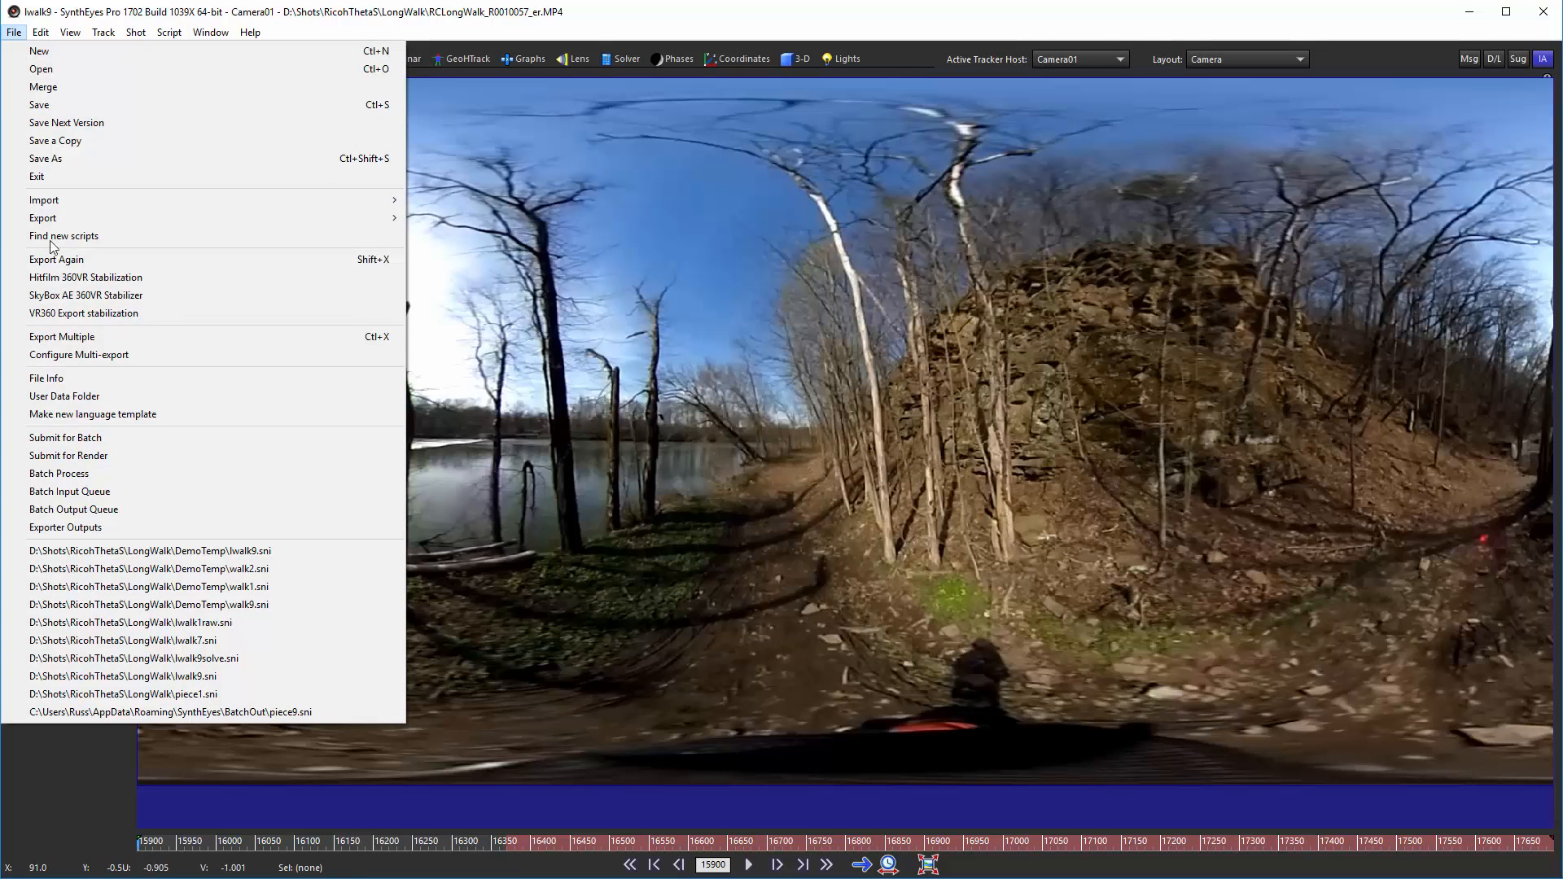
{"action": "left_click", "coordinate": [67, 67]}
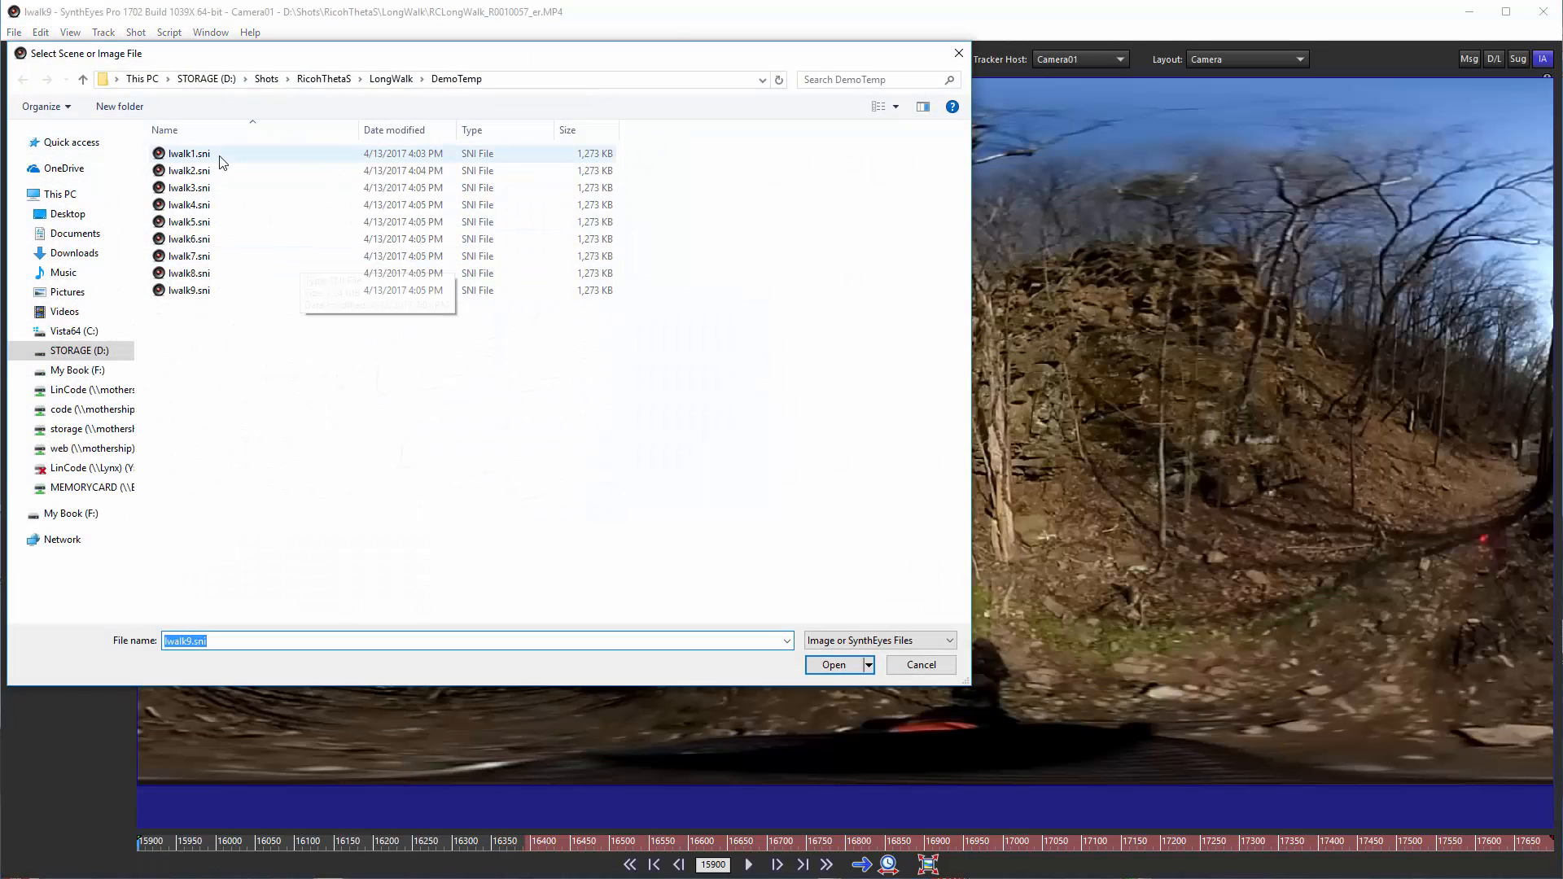
{"action": "double_click", "coordinate": [174, 155]}
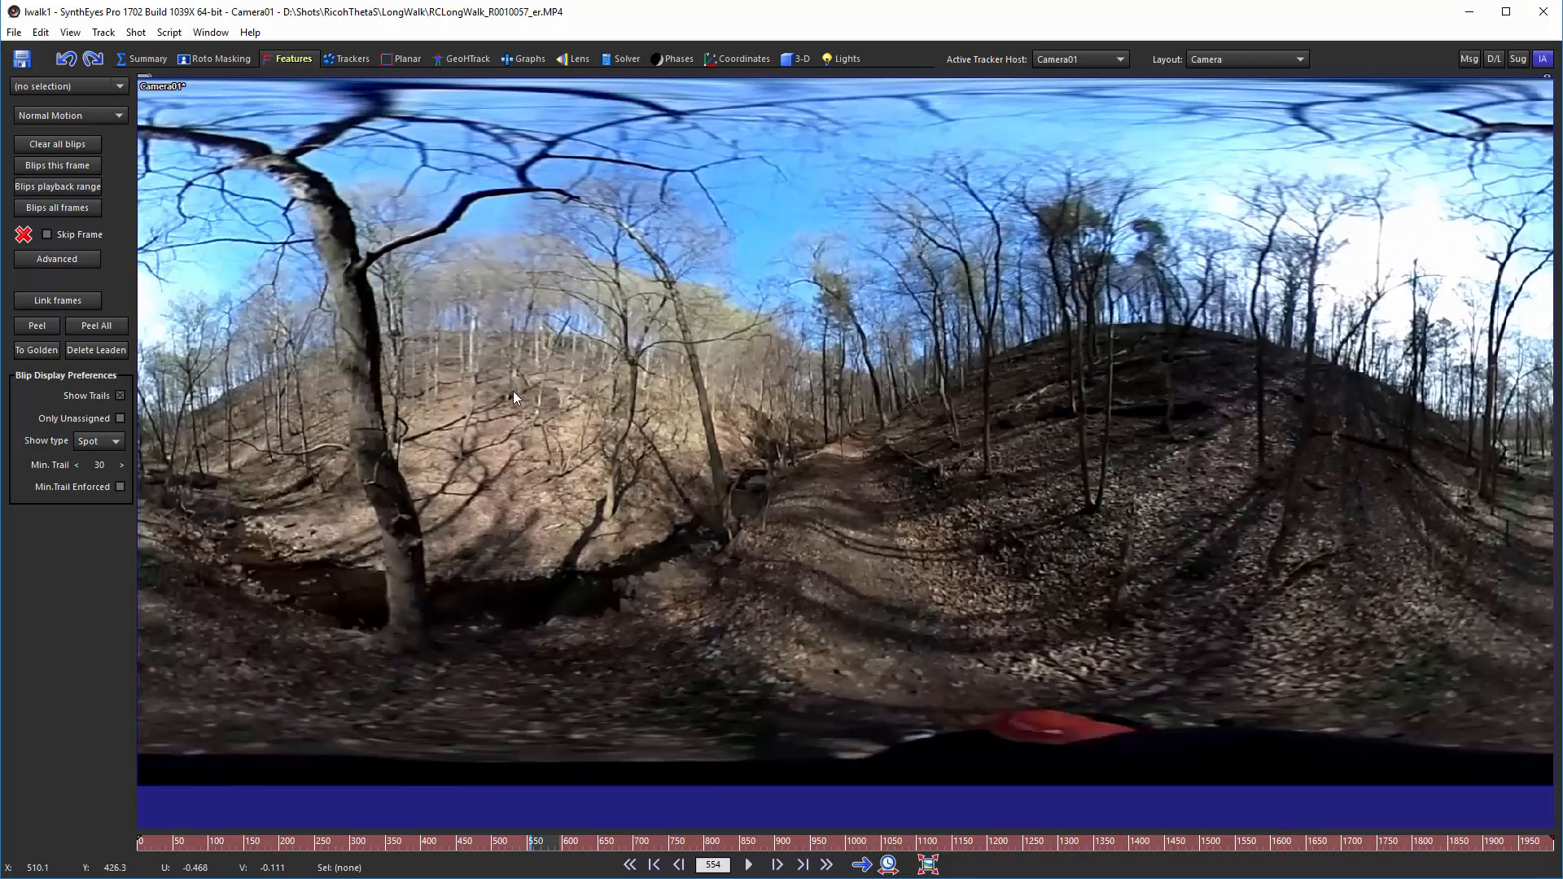
- Run the auto-tracker on the first piece and scrub through the shot to check the trackers
{"action": "left_click", "coordinate": [144, 59]}
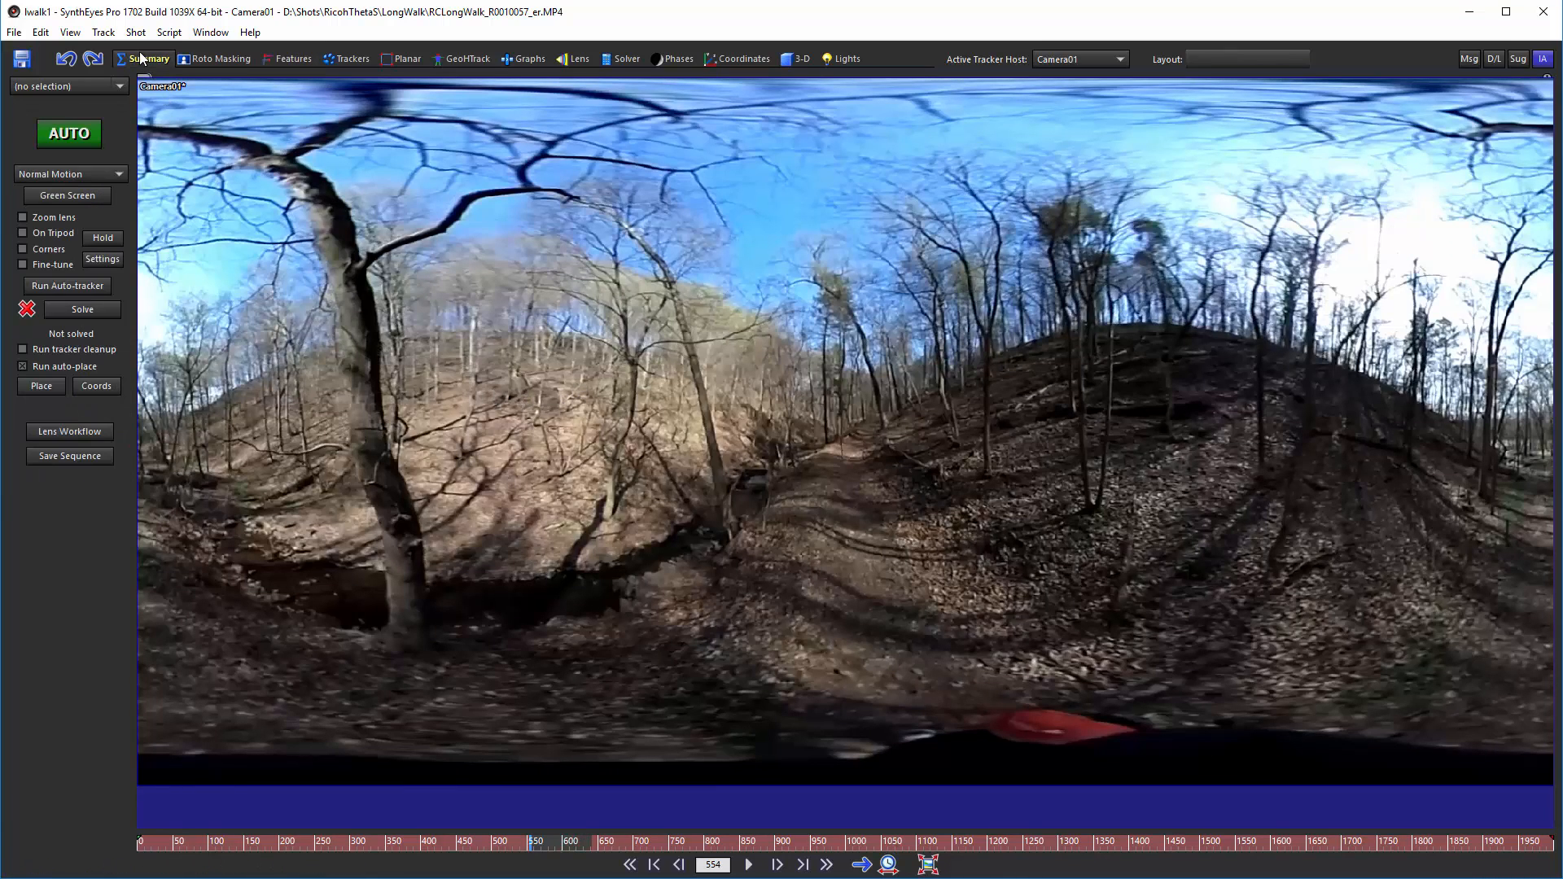
{"action": "left_click", "coordinate": [82, 284]}
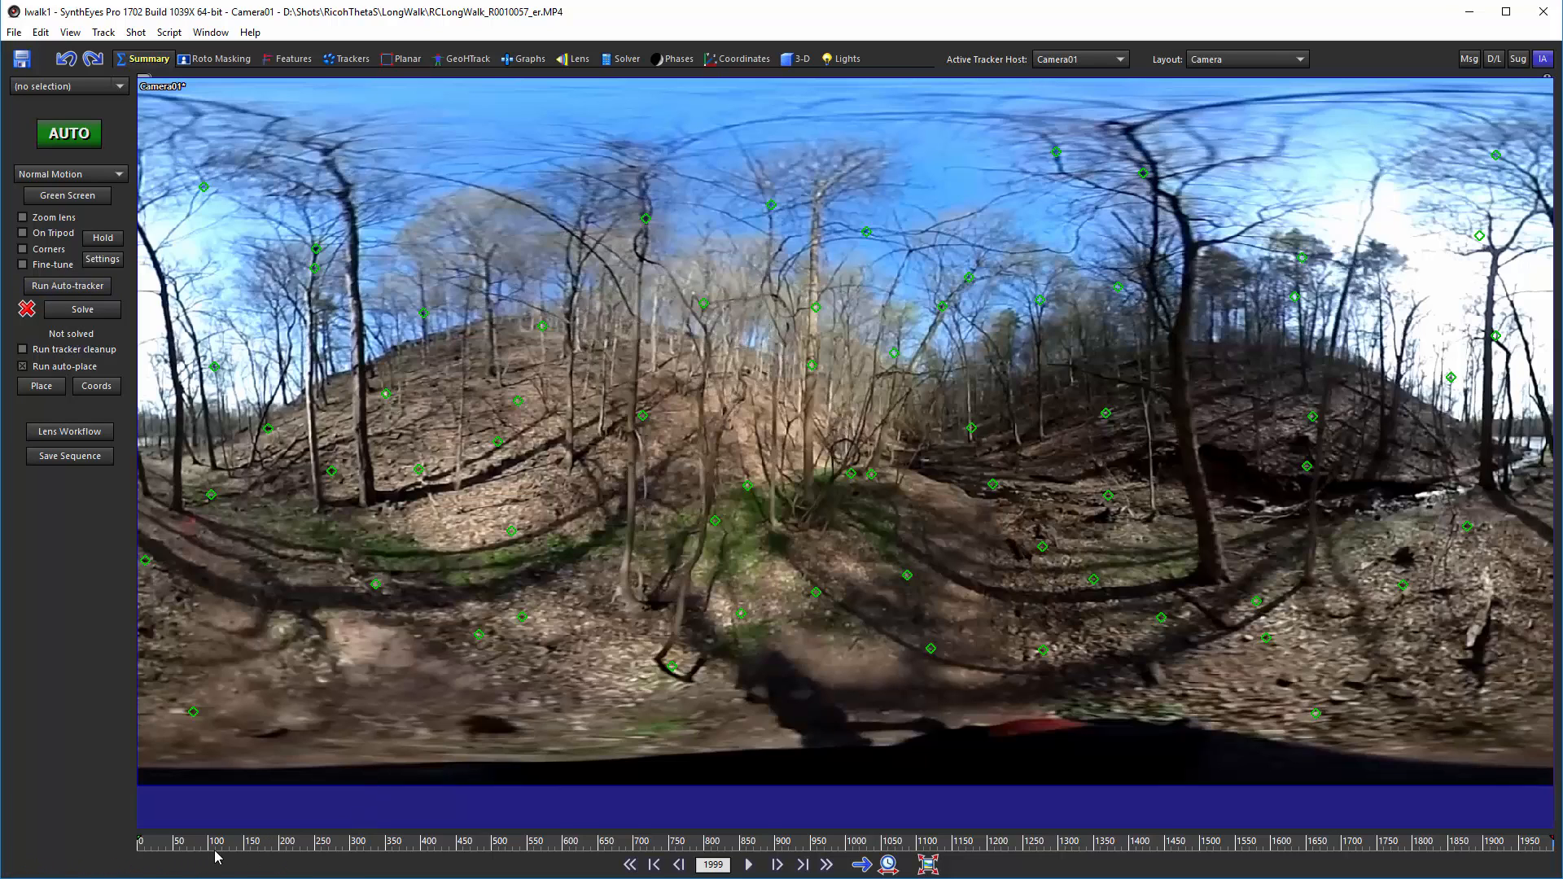
{"action": "left_click_drag", "start_coordinate": [218, 851], "coordinate": [1258, 808]}
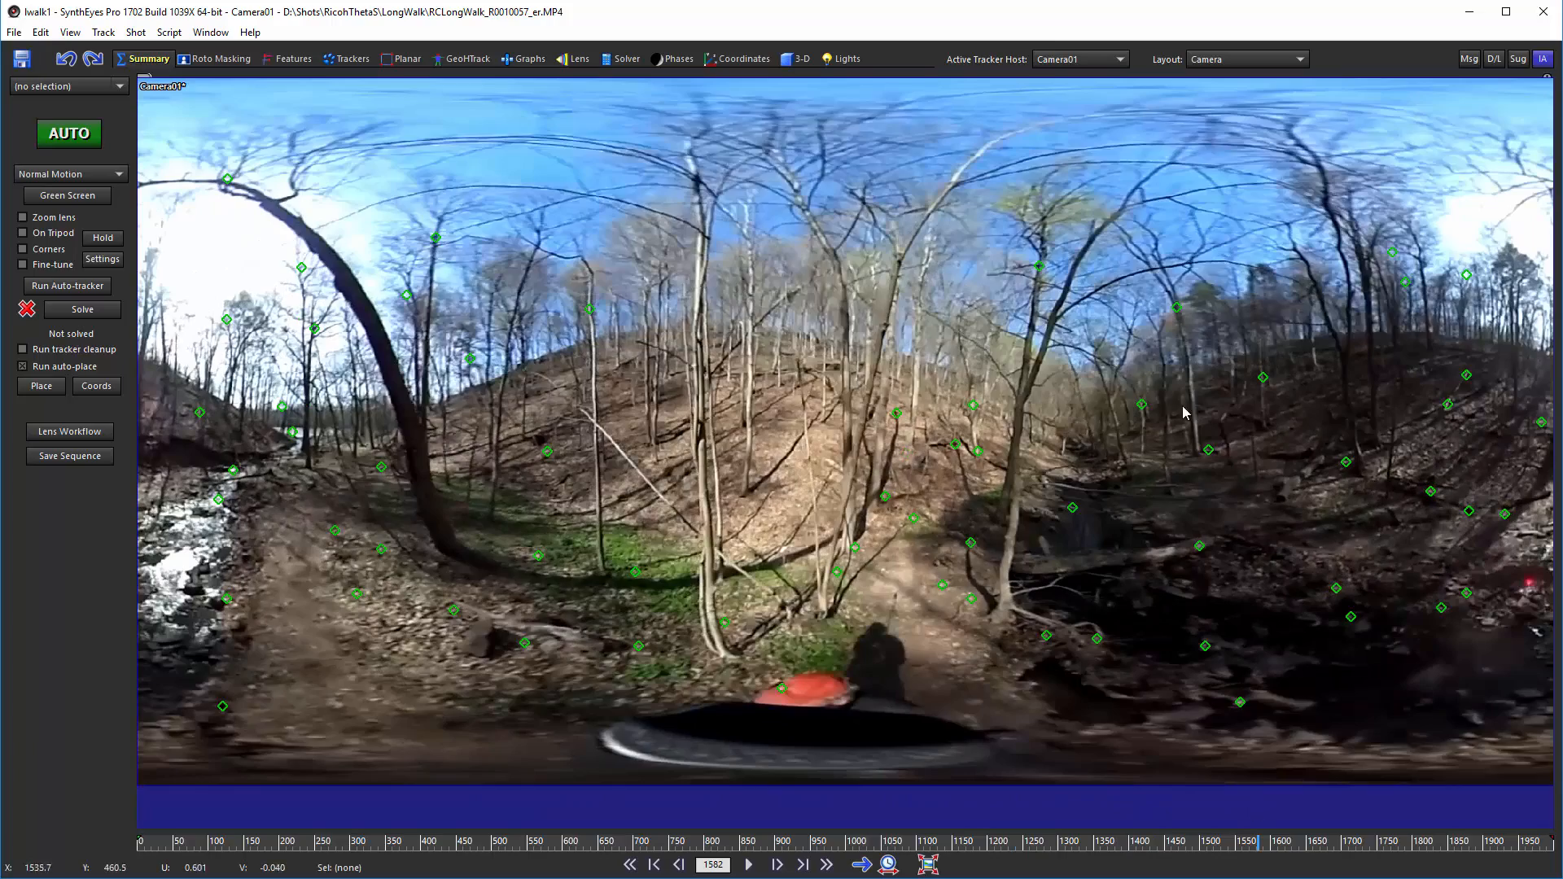
- Clear all blips from the scene and scrub through the shot to review the trackers
{"action": "left_click", "coordinate": [393, 814]}
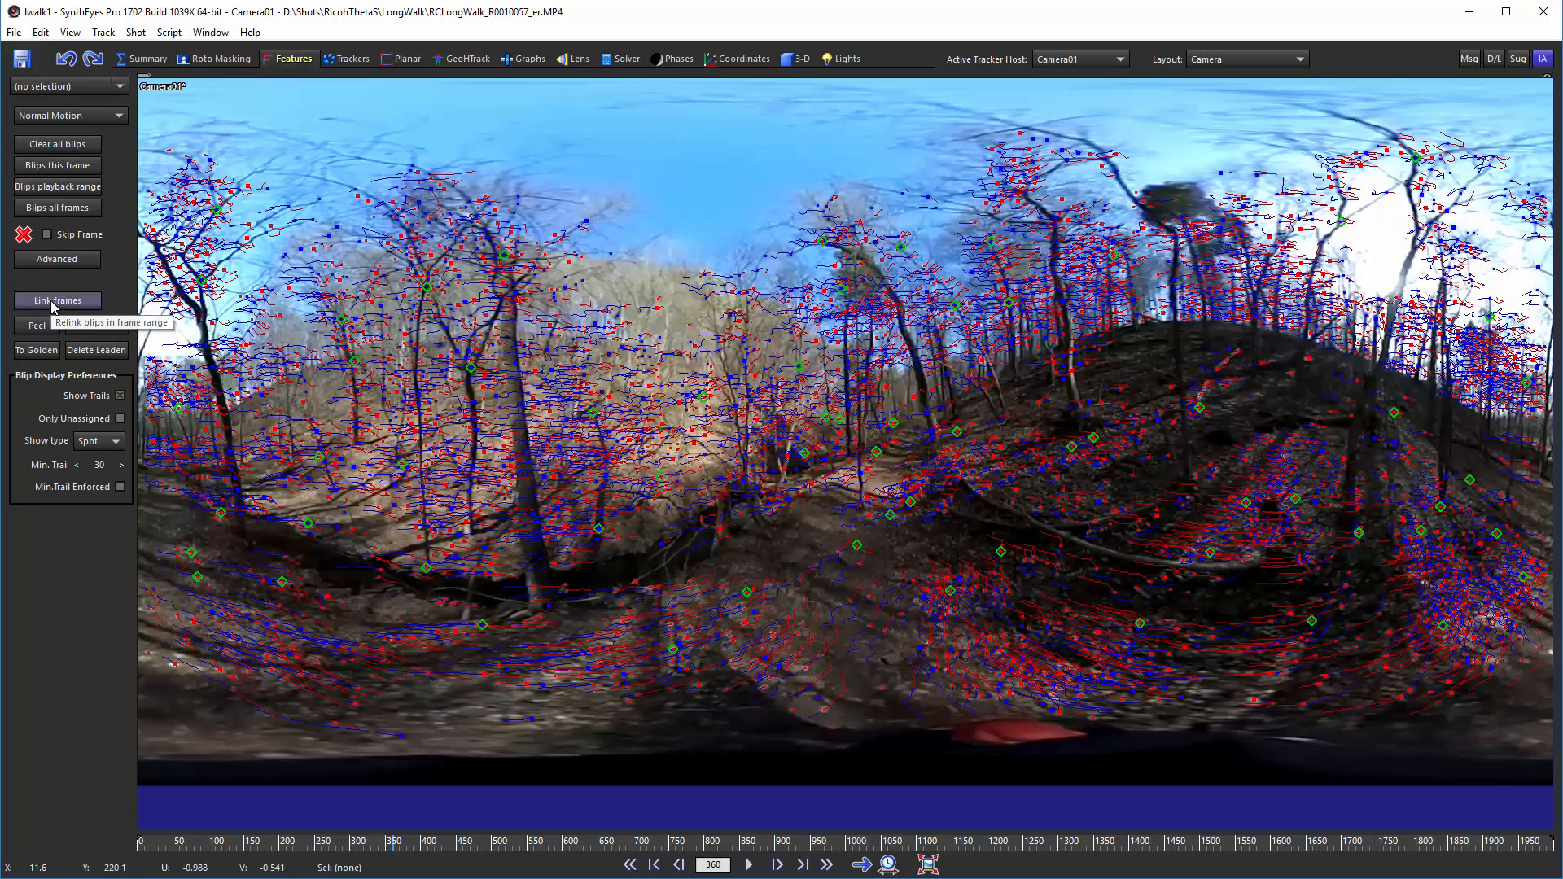
{"action": "left_click", "coordinate": [68, 145]}
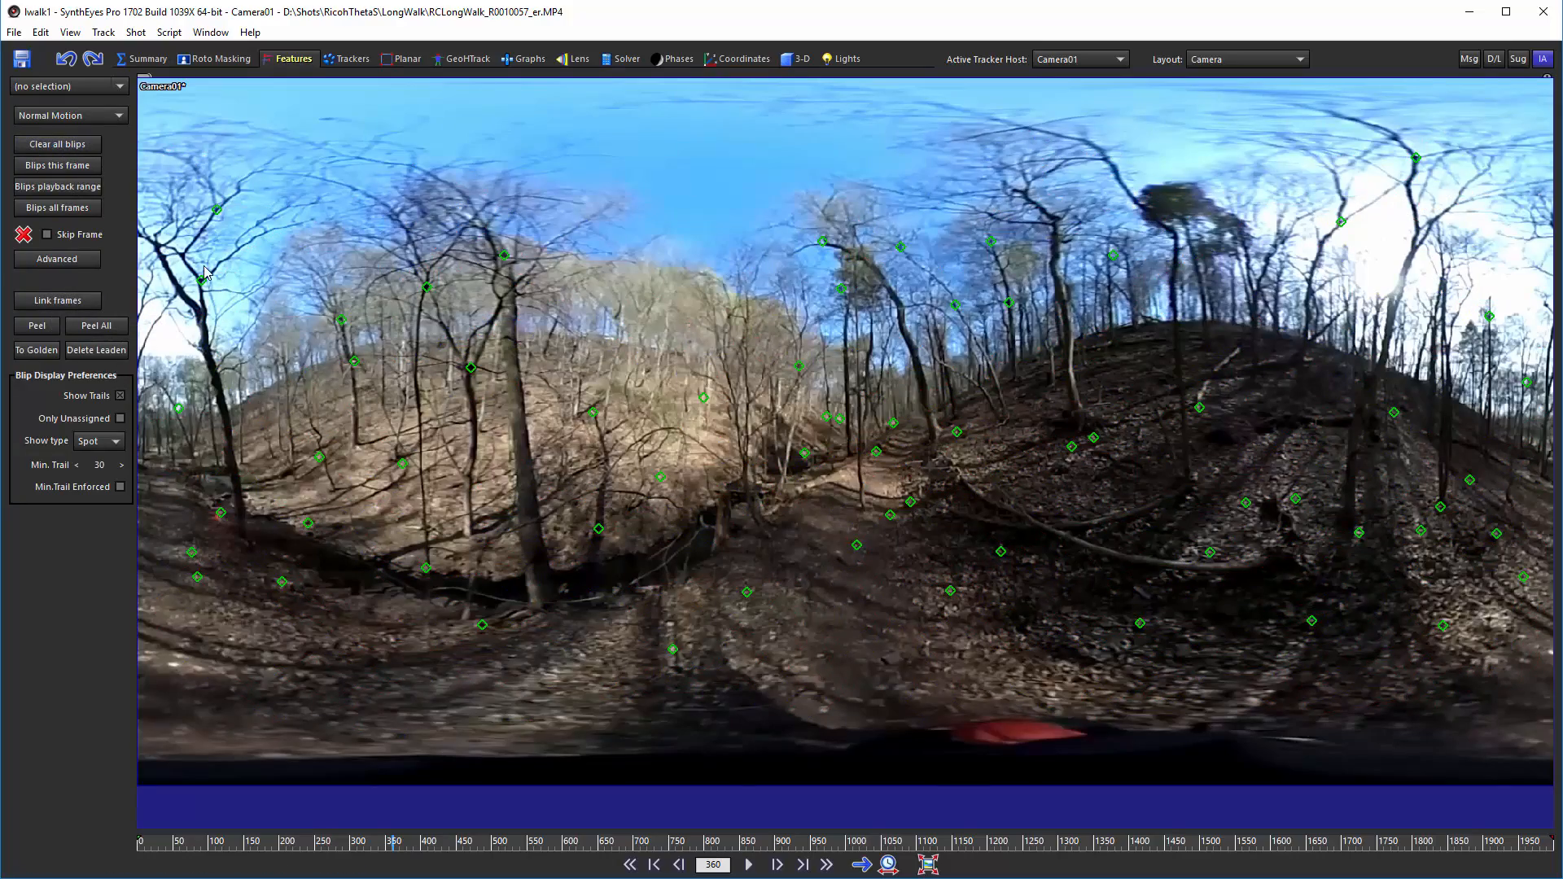
{"action": "left_click_drag", "start_coordinate": [1340, 842], "coordinate": [244, 845]}
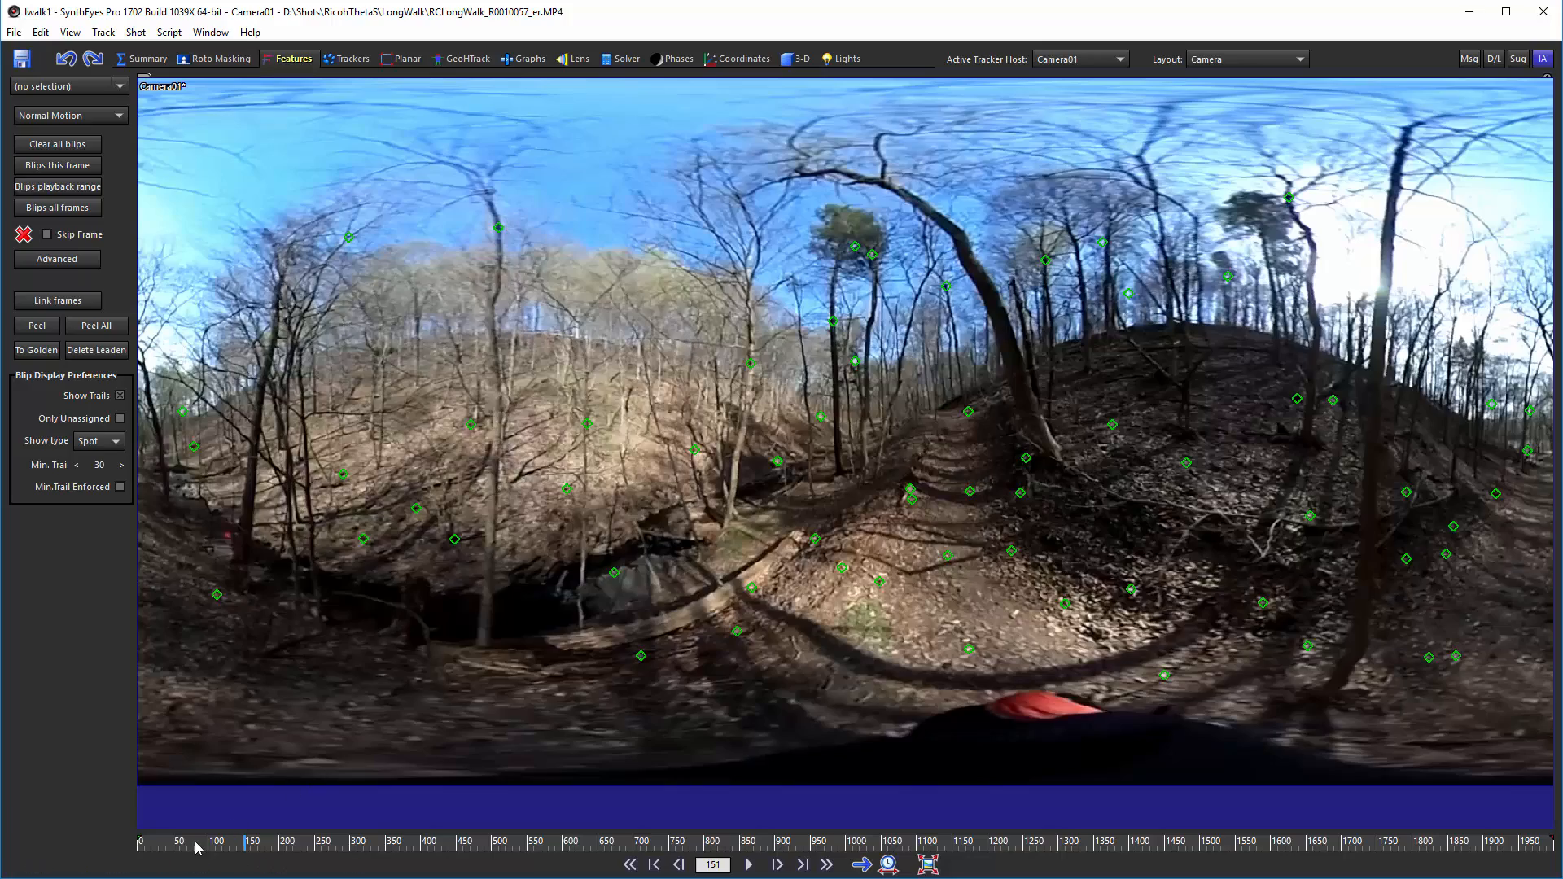
{"action": "left_click_drag", "start_coordinate": [197, 847], "coordinate": [1196, 851]}
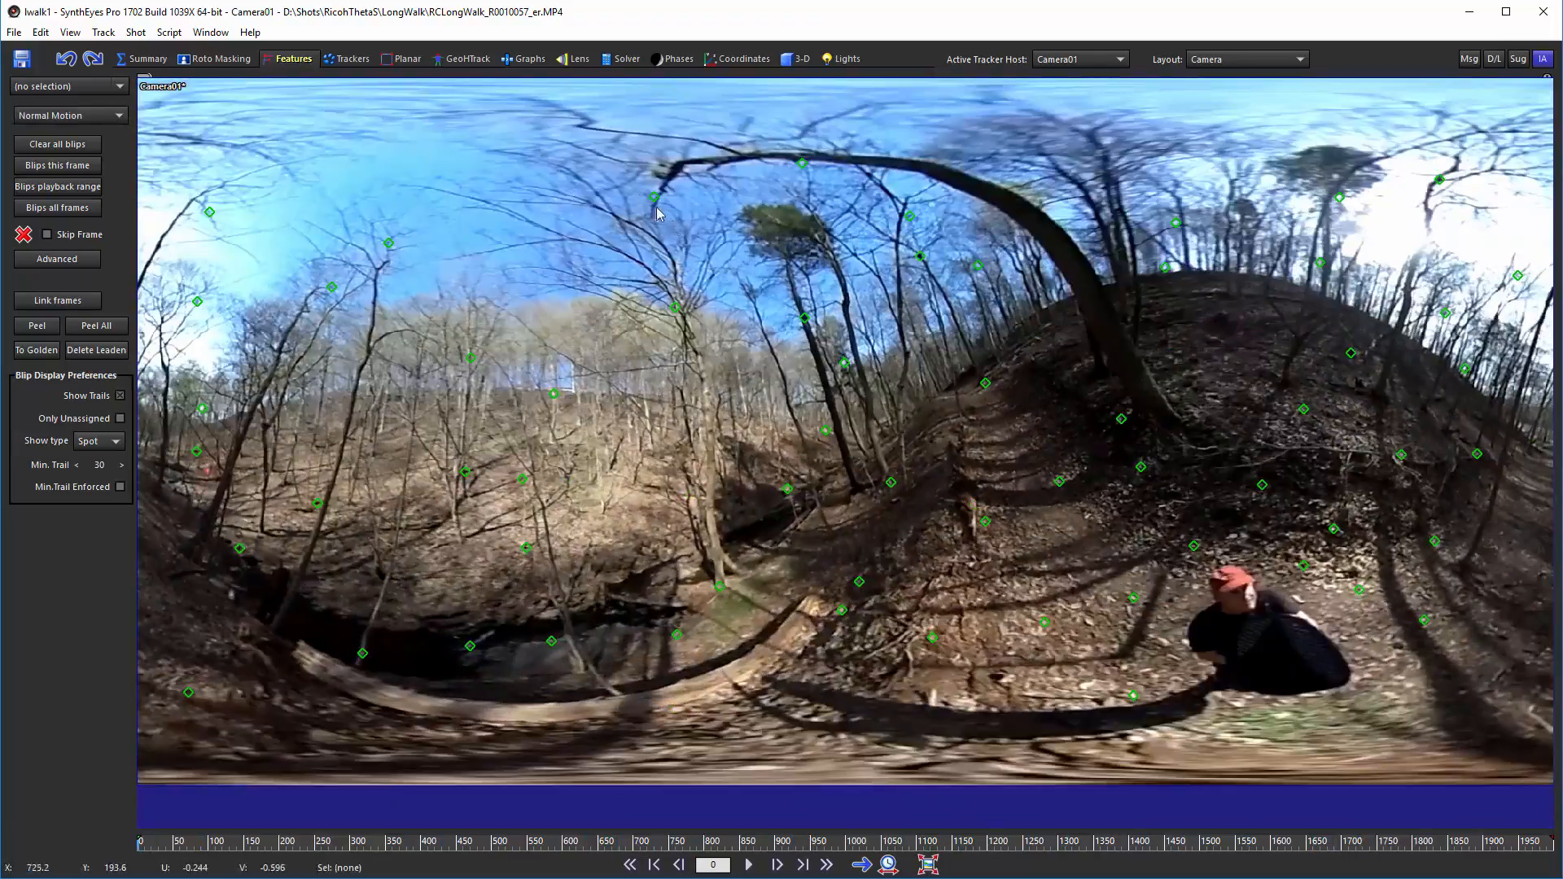
- In the image preparation's stabilize settings, set both translation and rotation to Filter
{"action": "left_click", "coordinate": [135, 32]}
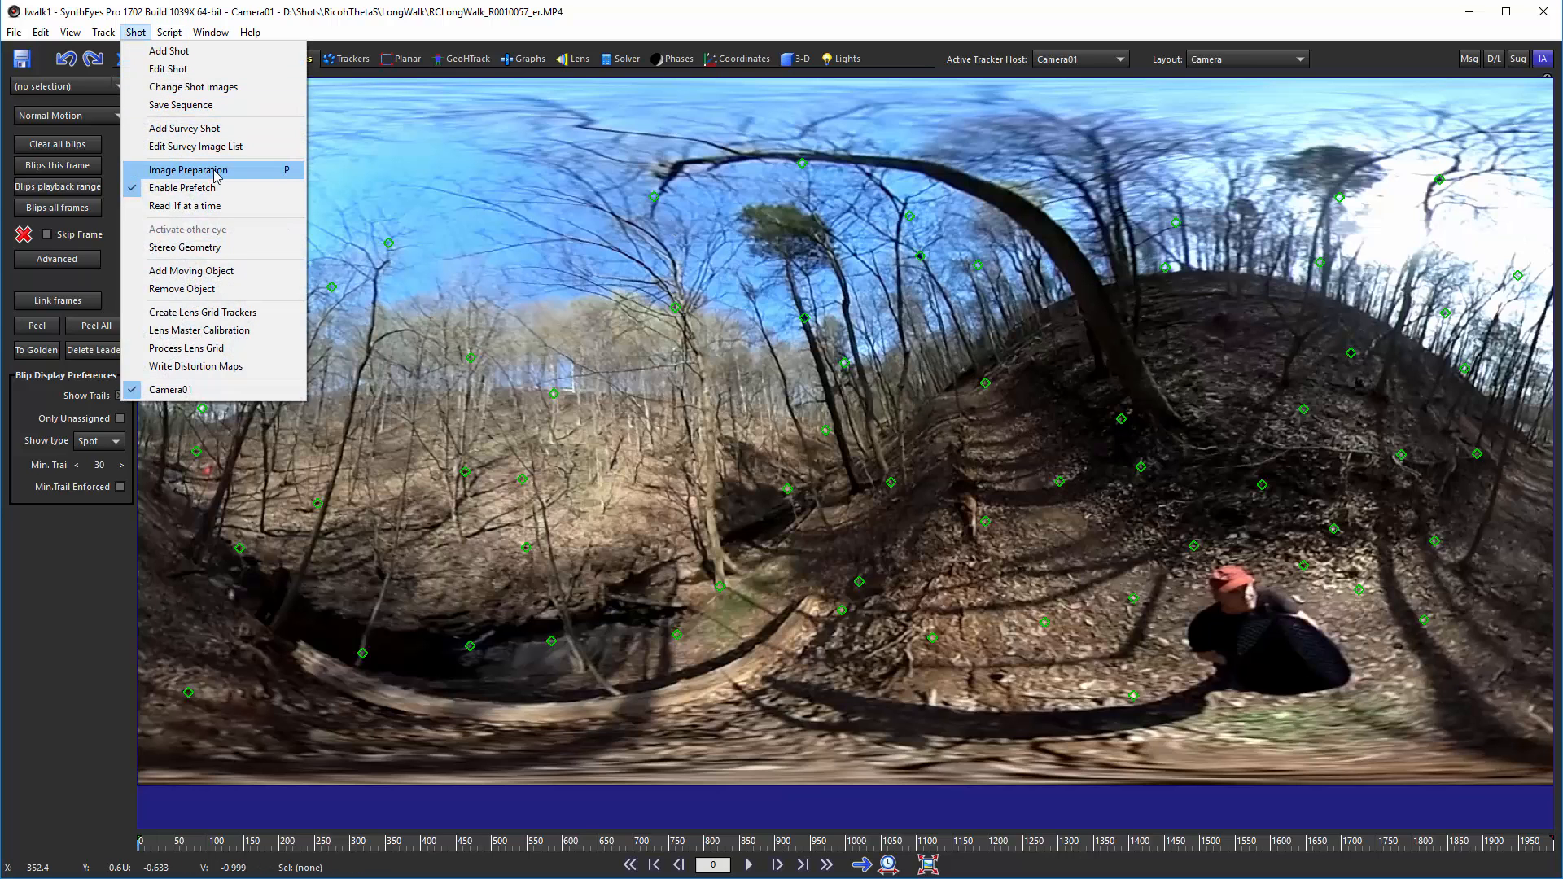
{"action": "left_click", "coordinate": [217, 176]}
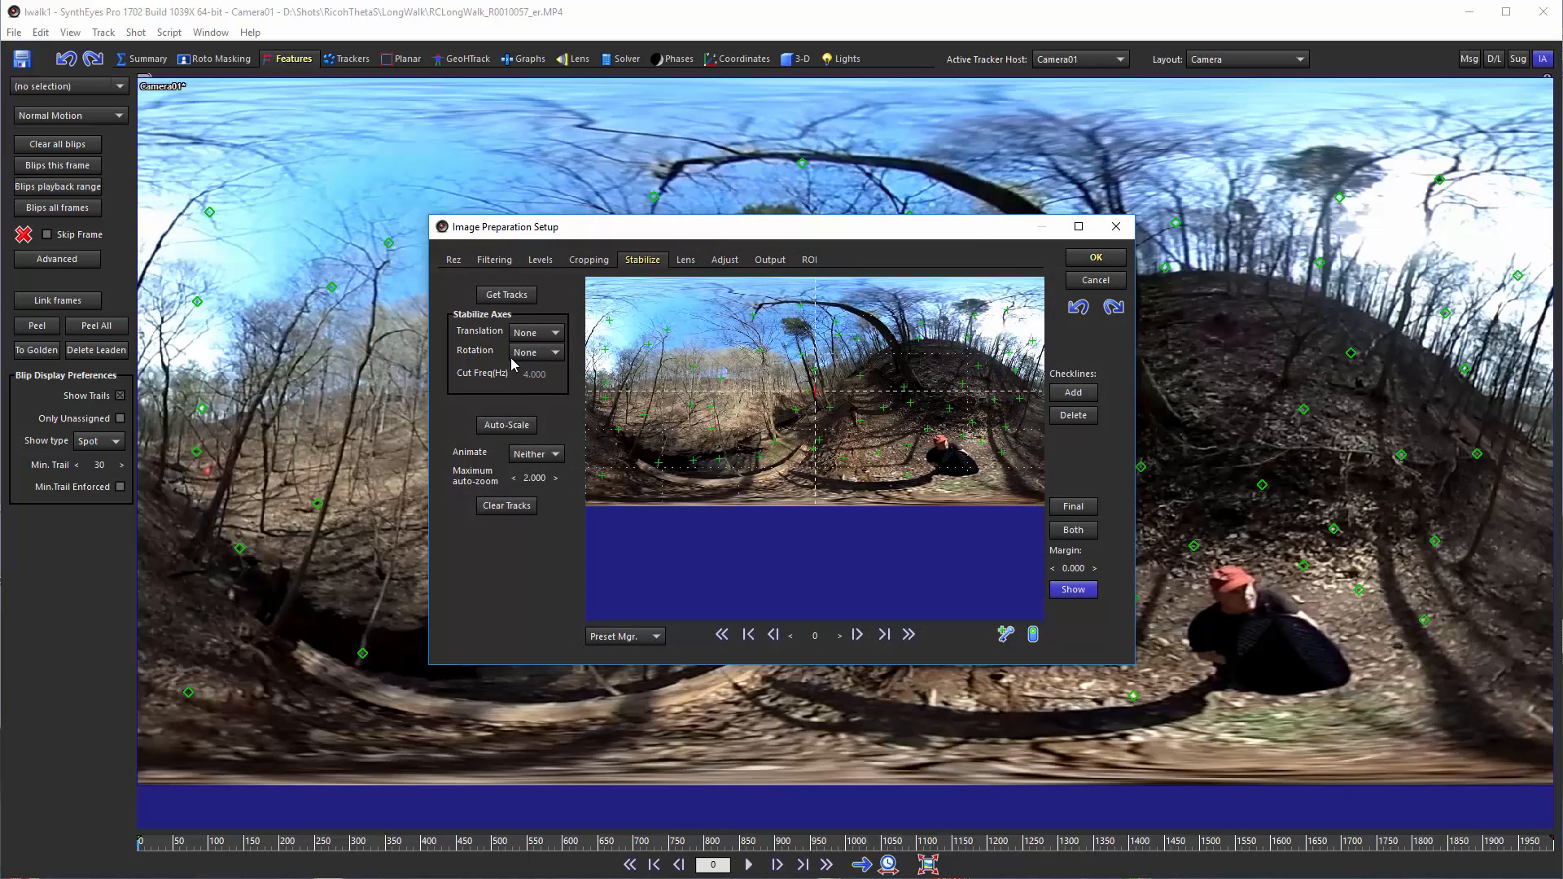
{"action": "left_click", "coordinate": [528, 338]}
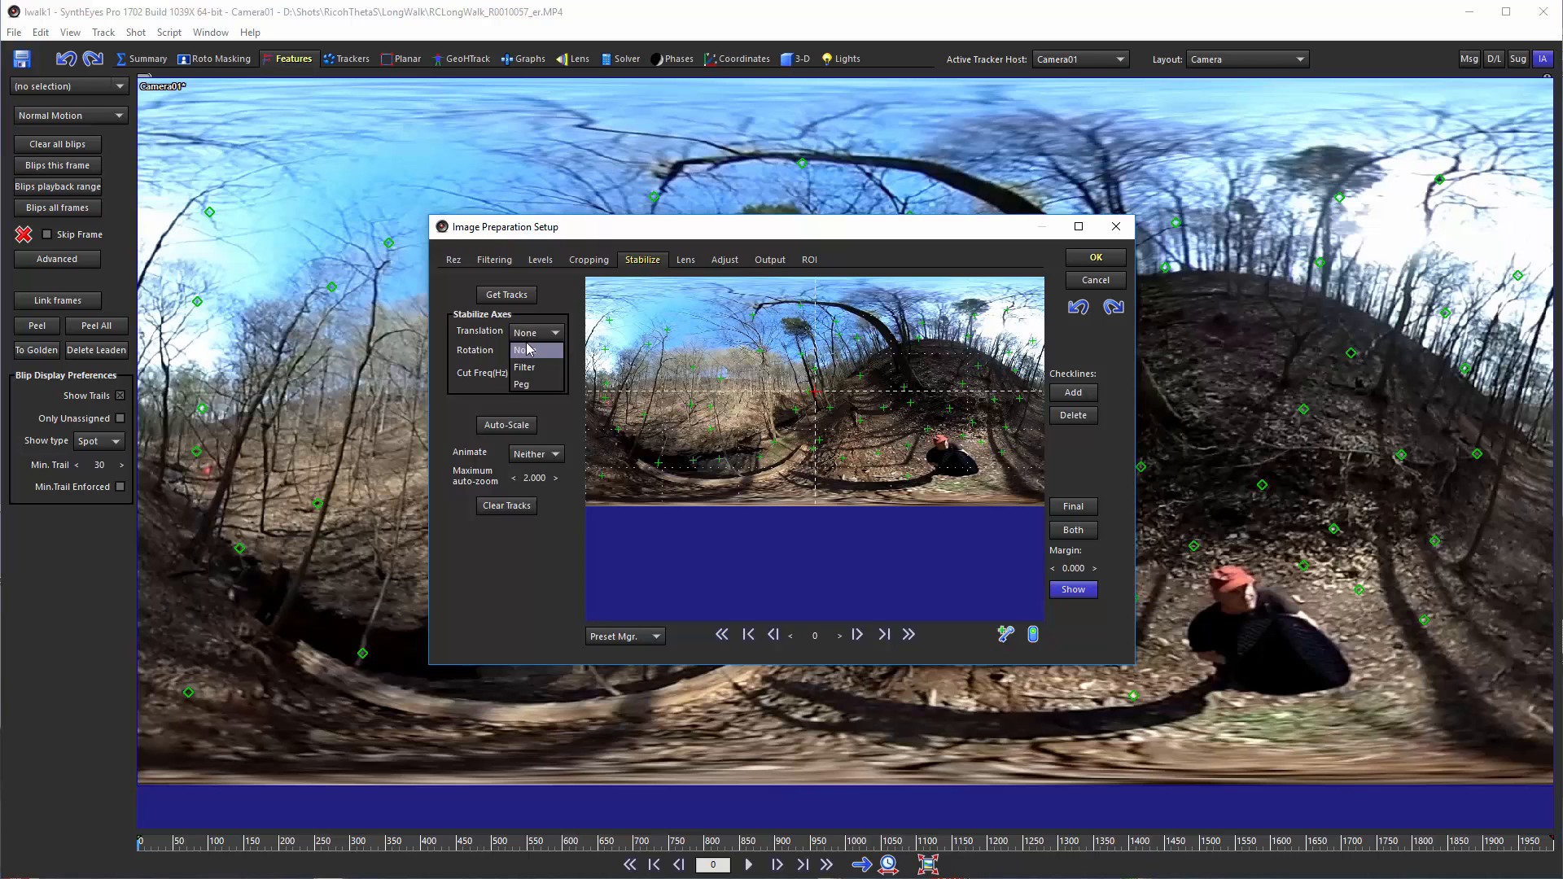
{"action": "left_click", "coordinate": [533, 370]}
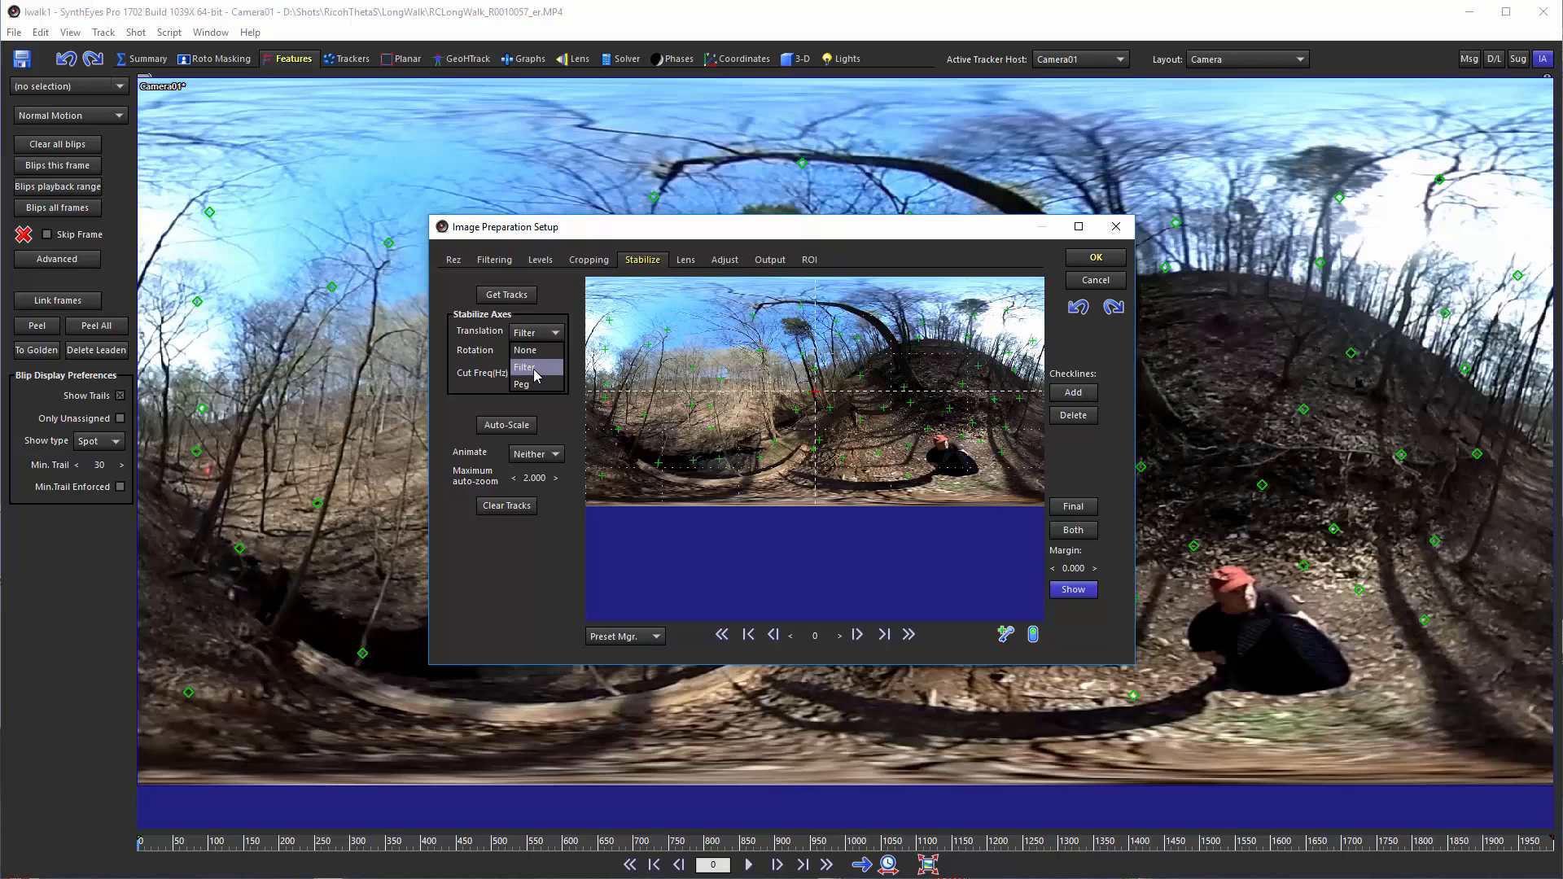
{"action": "left_click", "coordinate": [535, 354]}
{"action": "left_click", "coordinate": [535, 386]}
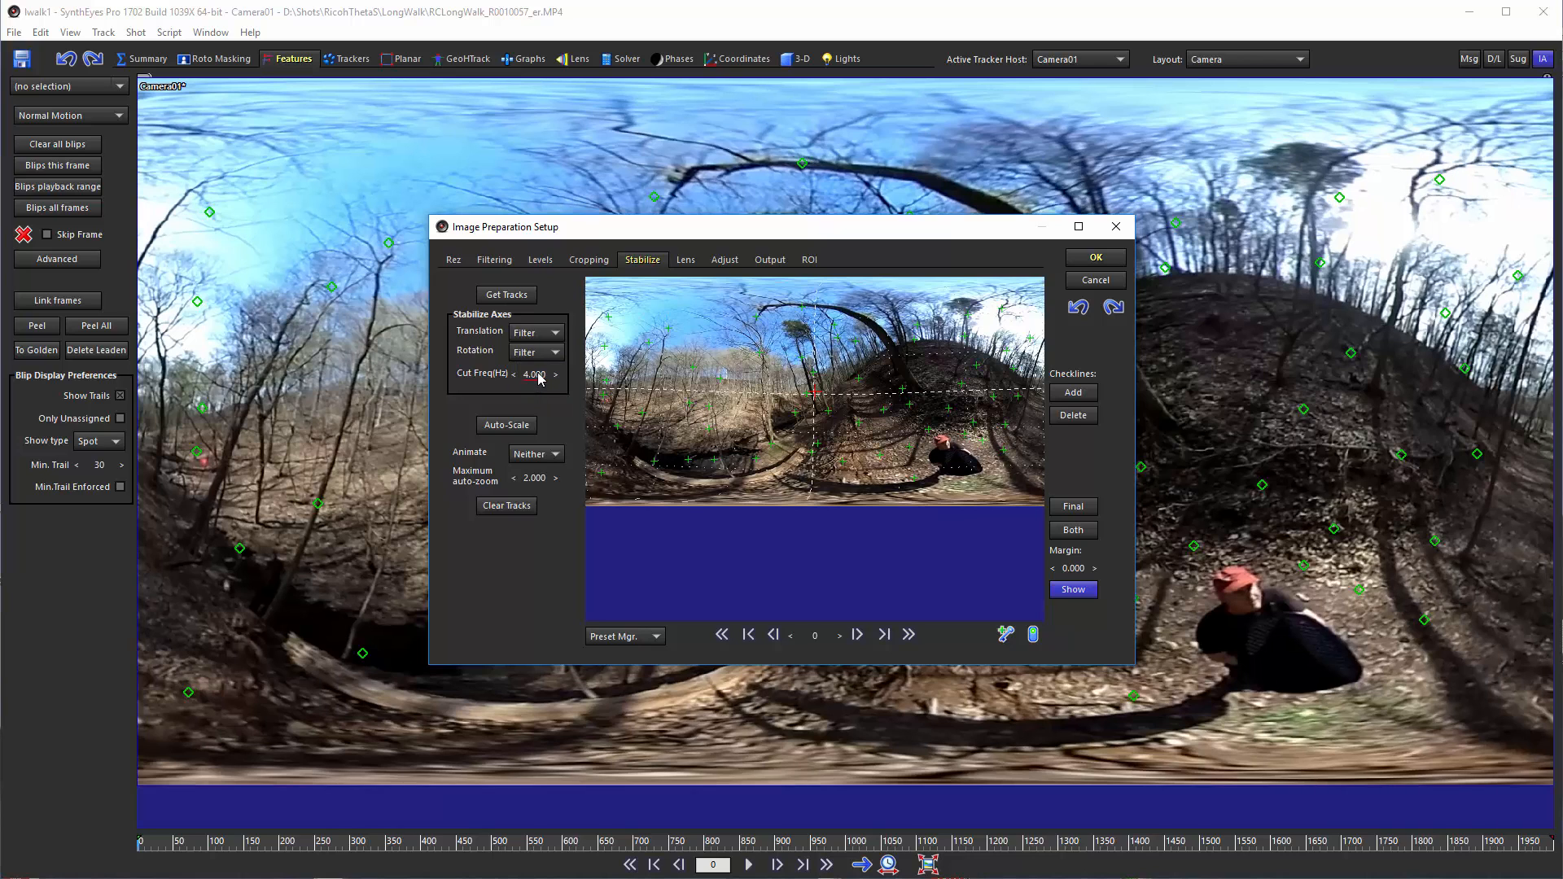
- Apply the stabilization with a cut frequency of 0.5 Hz and play back the stabilized shot from frame 0
{"action": "double_click", "coordinate": [539, 376]}
{"action": "type", "text": "0.5"}
{"action": "key", "text": "Return"}
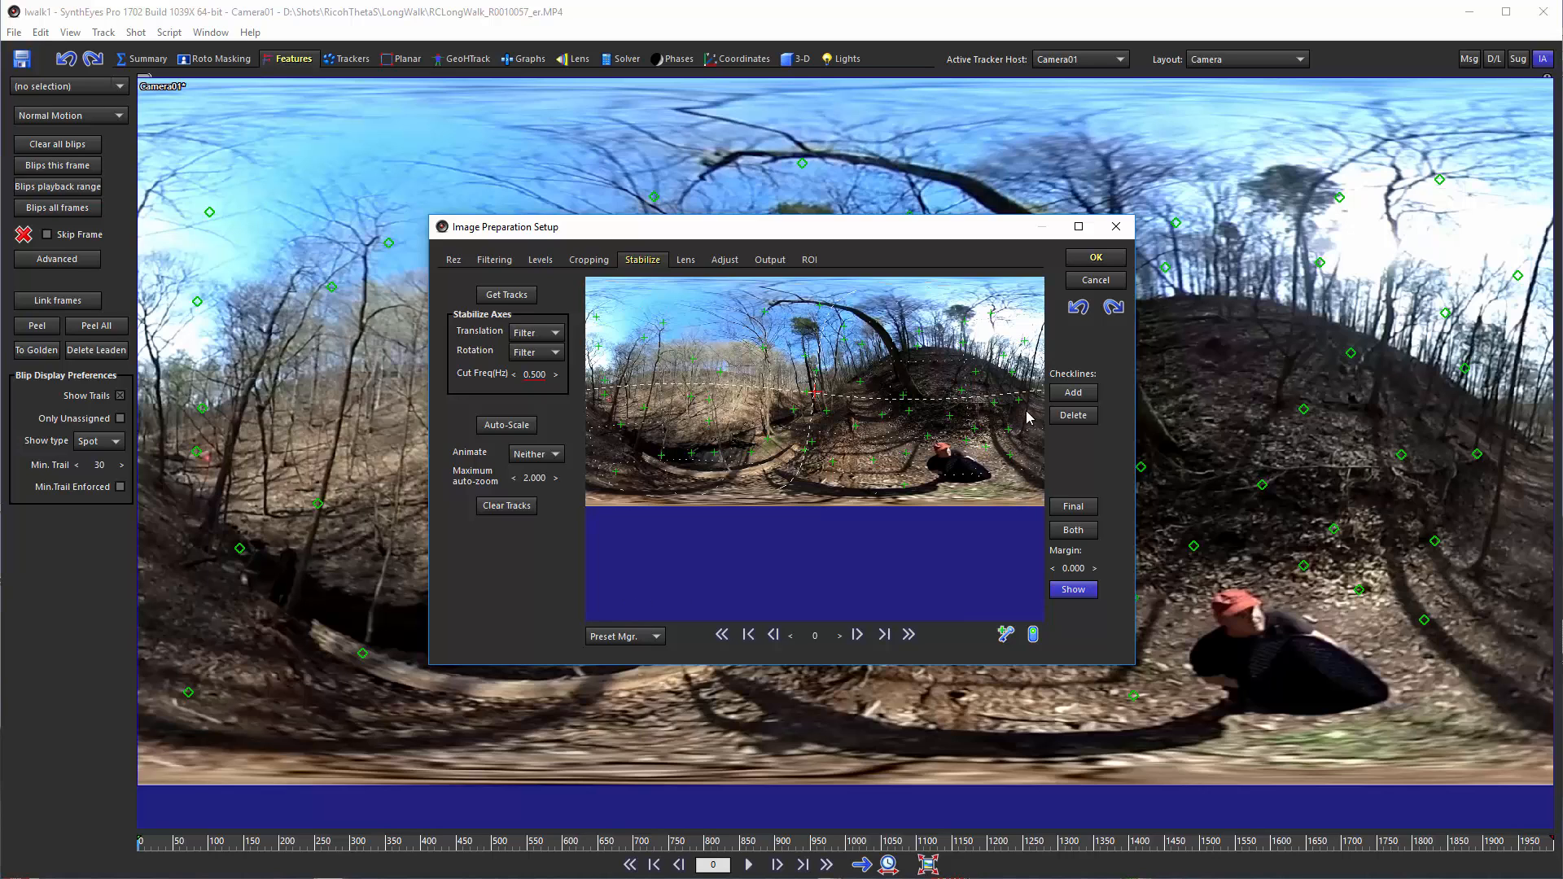
{"action": "left_click", "coordinate": [1083, 258]}
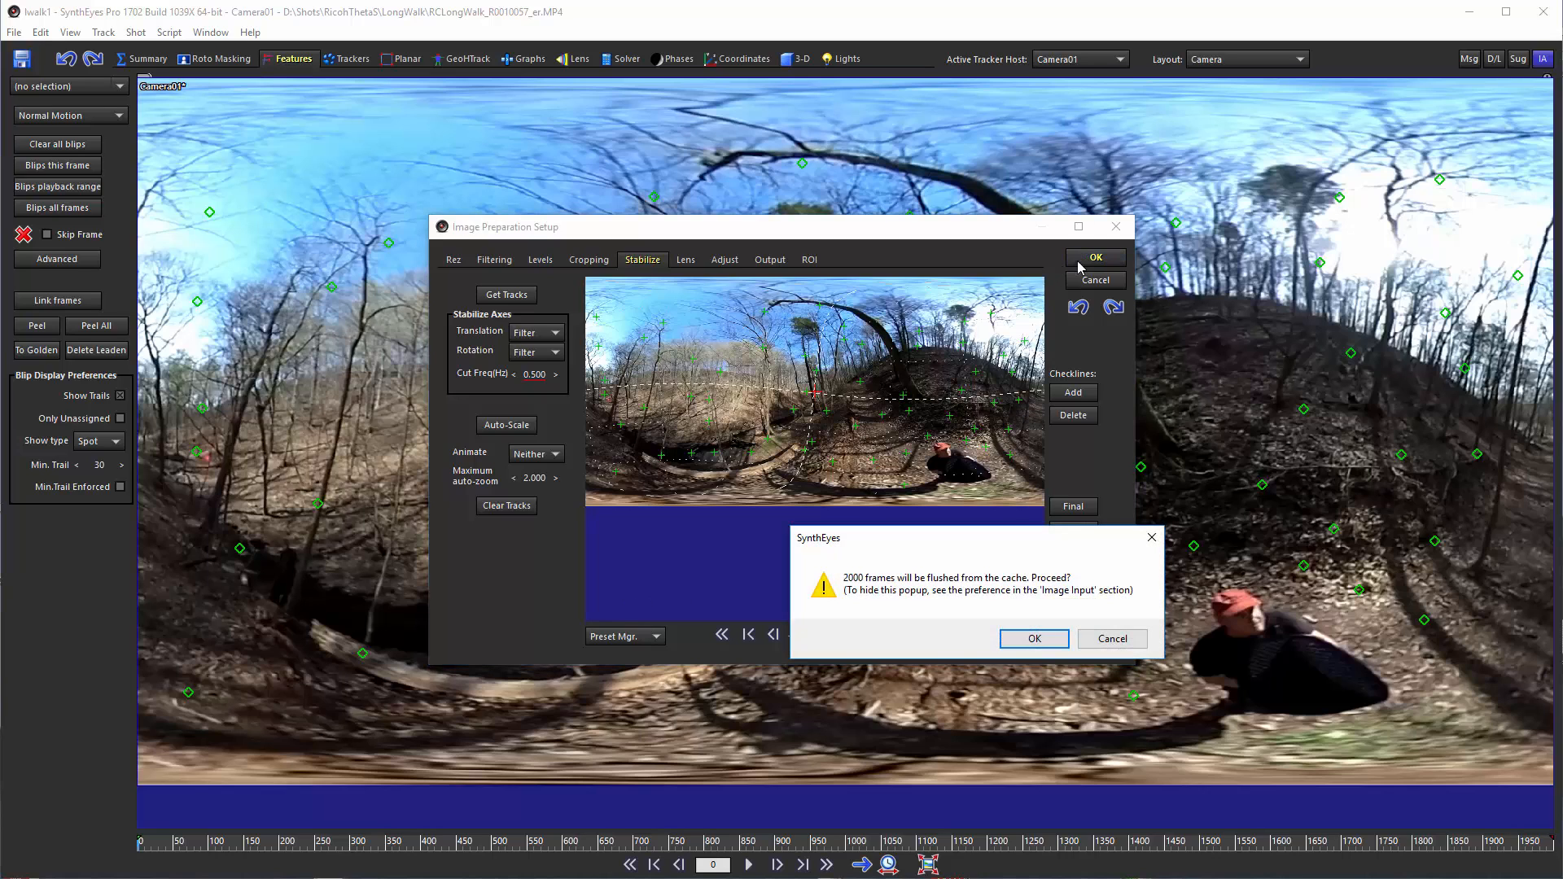
{"action": "left_click", "coordinate": [1034, 640]}
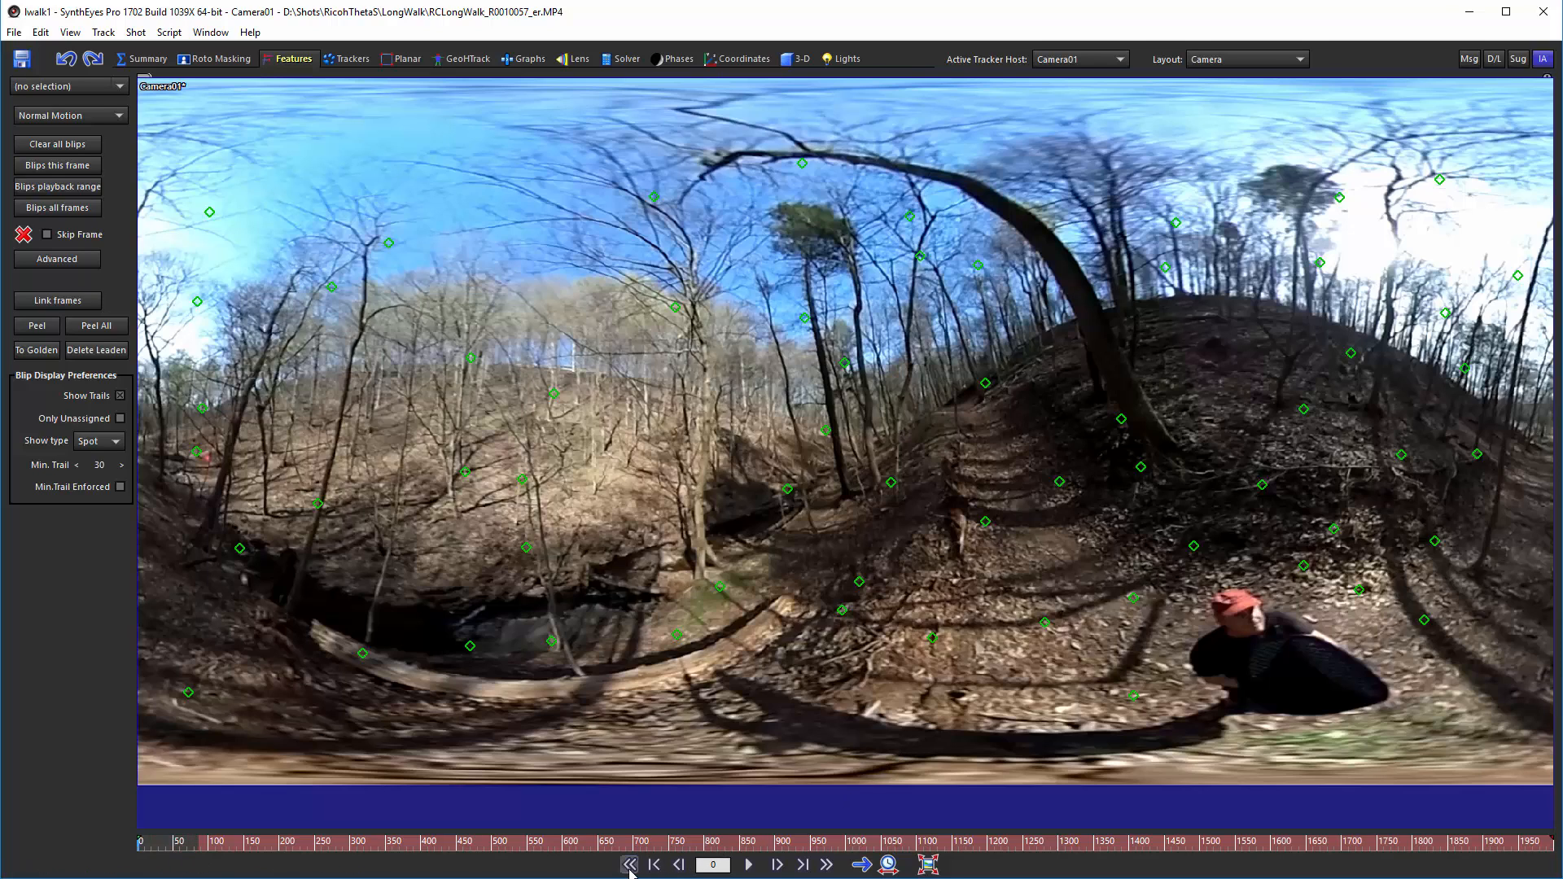
{"action": "left_click", "coordinate": [749, 865]}
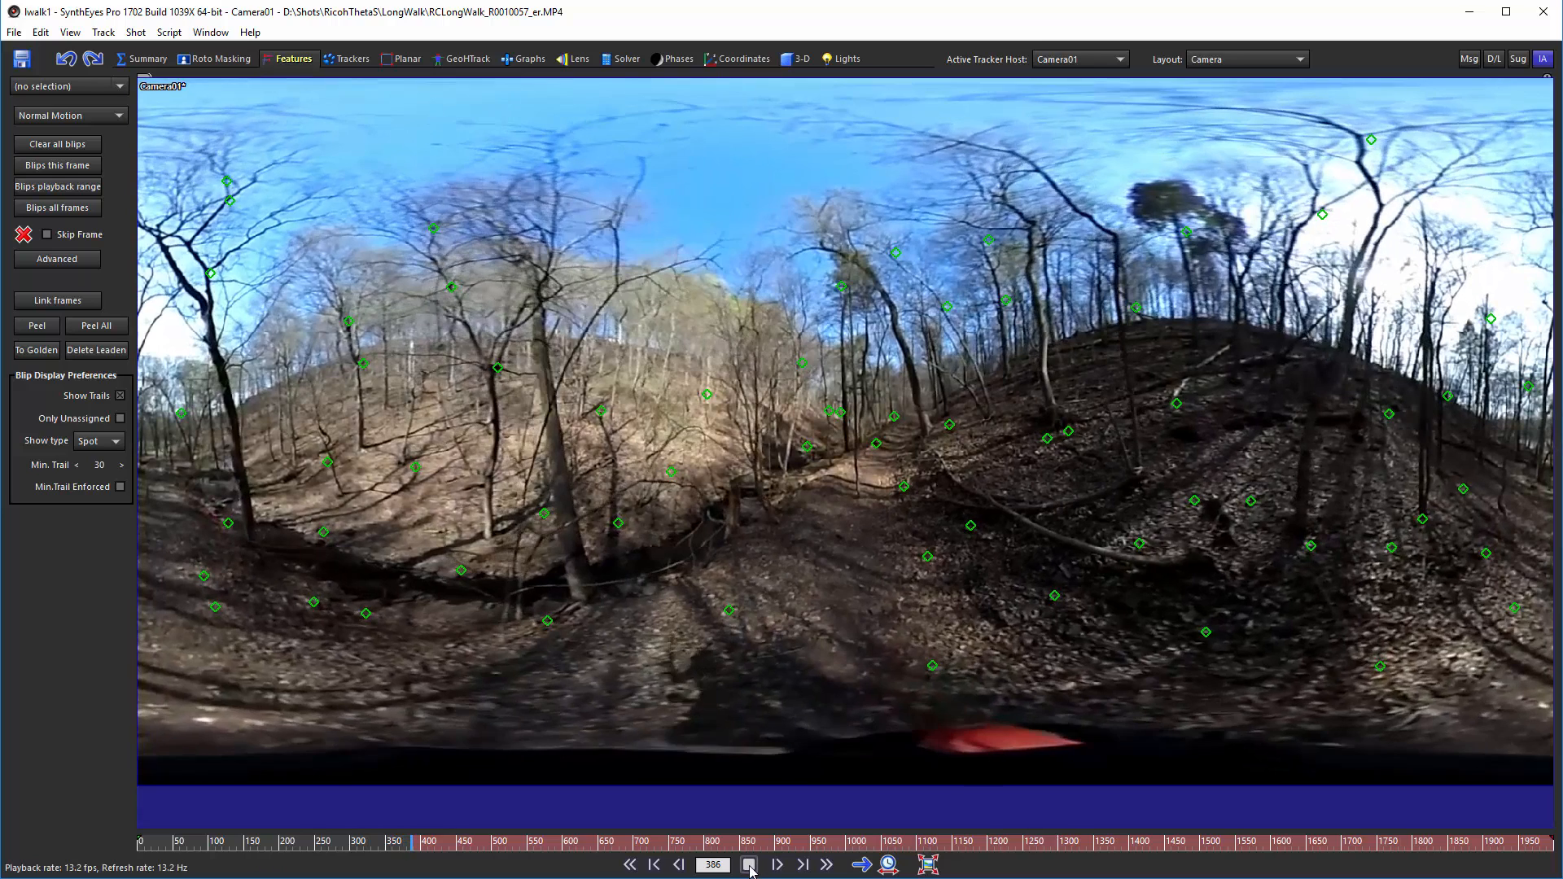
{"action": "left_click", "coordinate": [749, 865]}
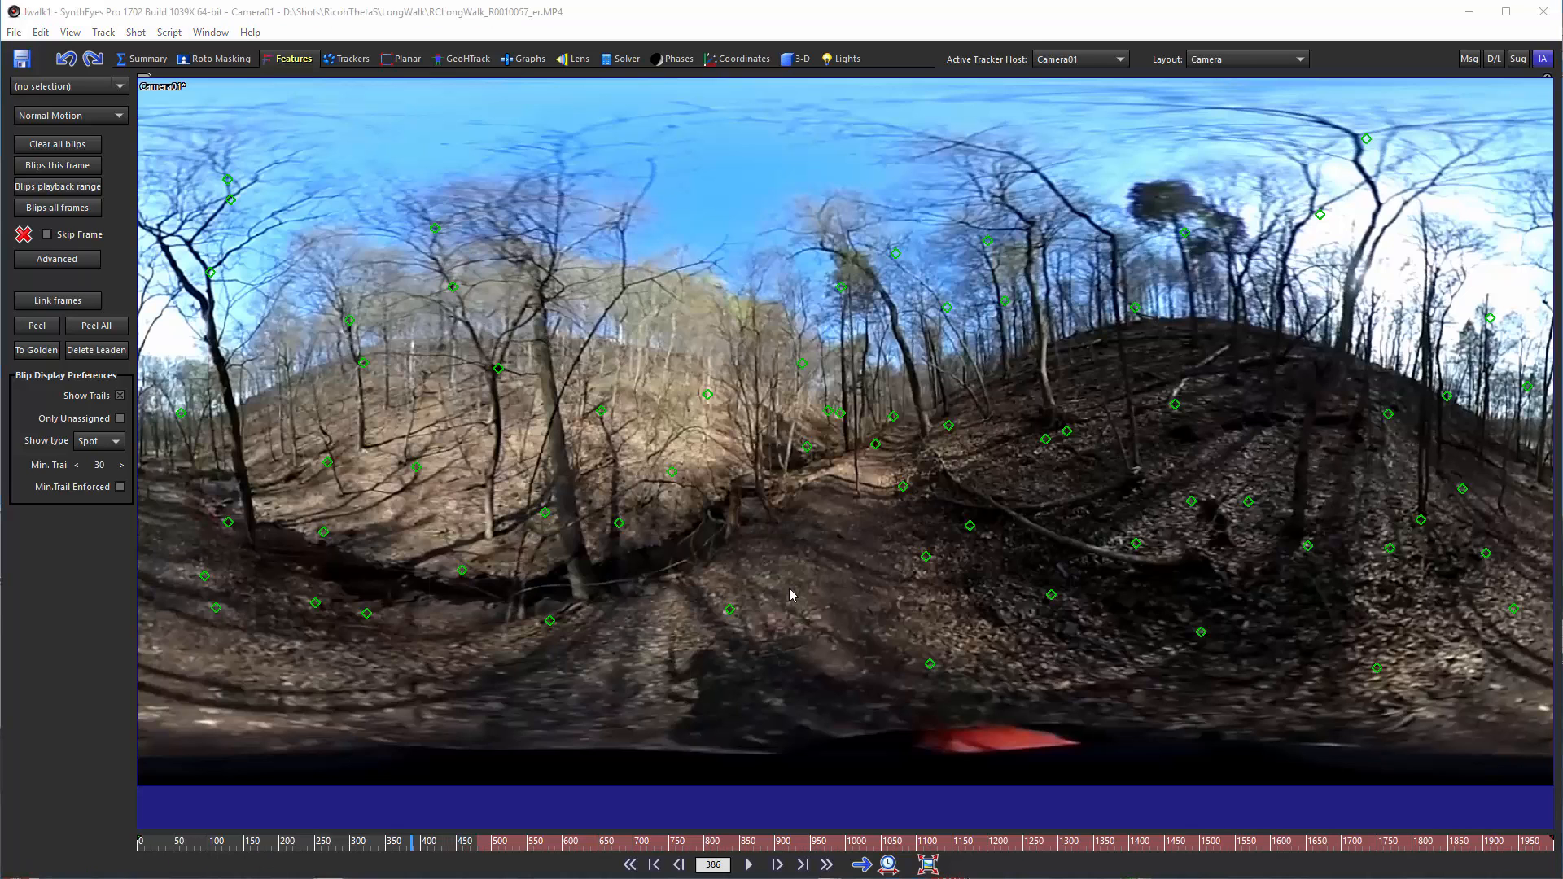
- View the keyframed center-point motion adjustments in the image preparation setup and leave it without changes
{"action": "key", "text": "p"}
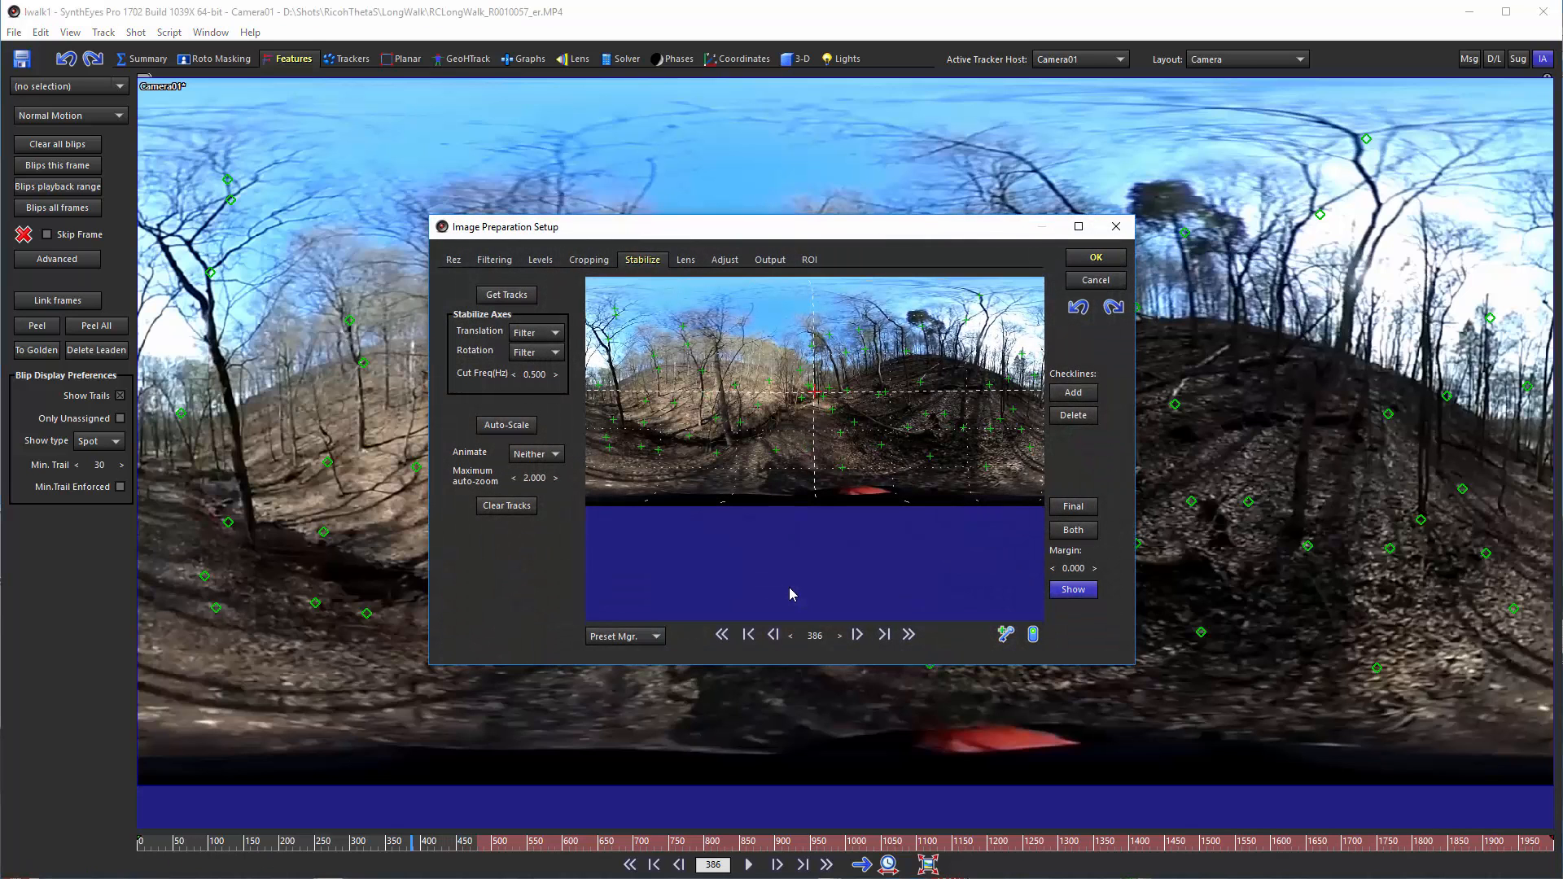
{"action": "left_click", "coordinate": [727, 262]}
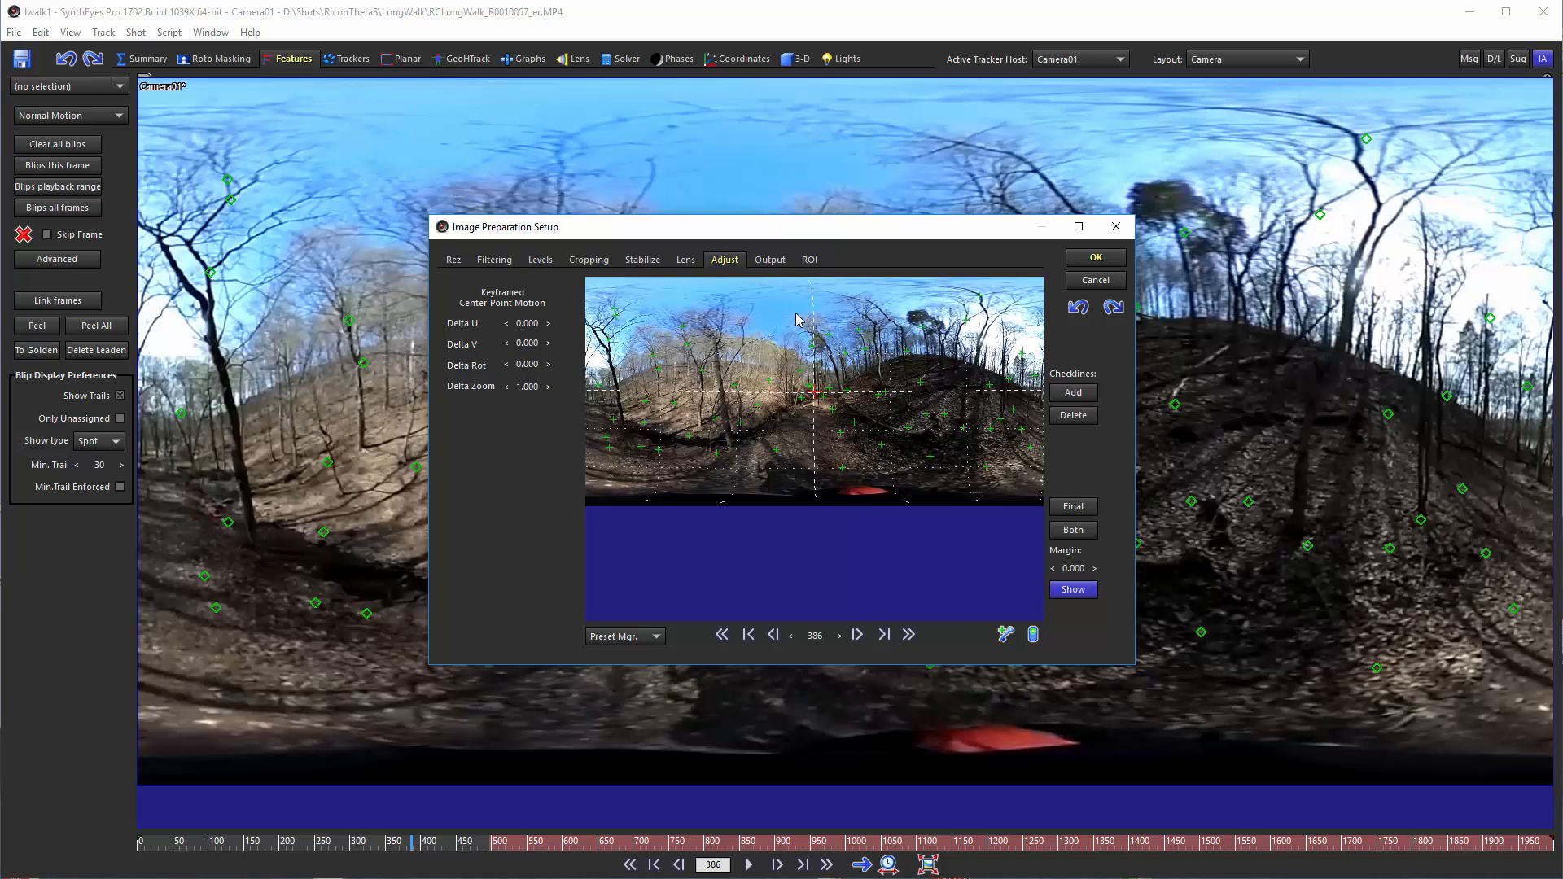
{"action": "left_click", "coordinate": [1096, 281]}
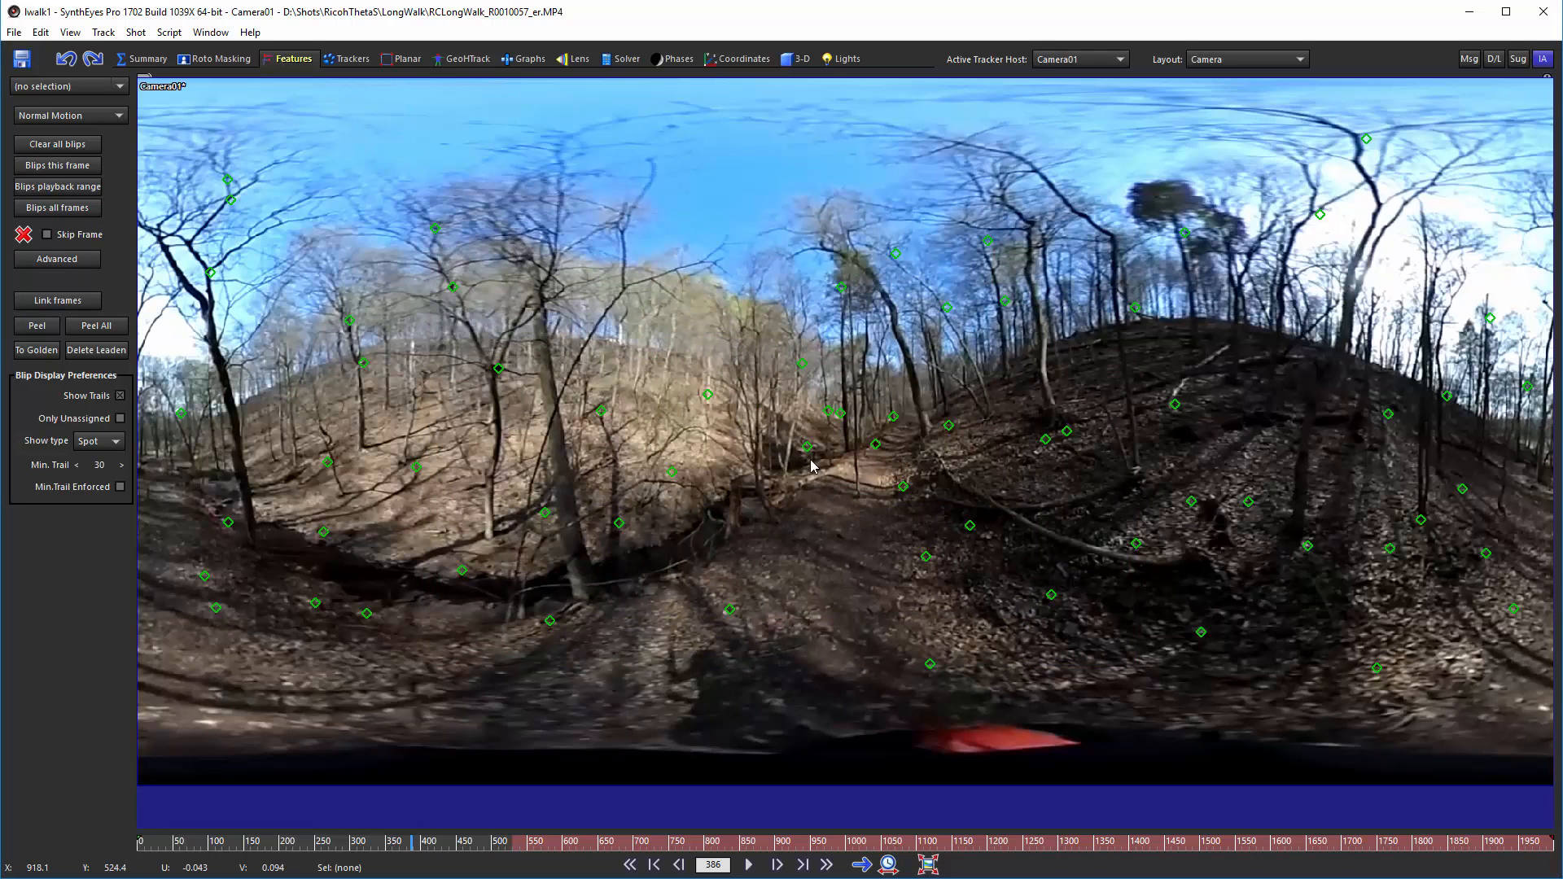
- Export the VR360 stabilization as lwalk1.txt into the ExportOut folder
{"action": "left_click", "coordinate": [14, 33]}
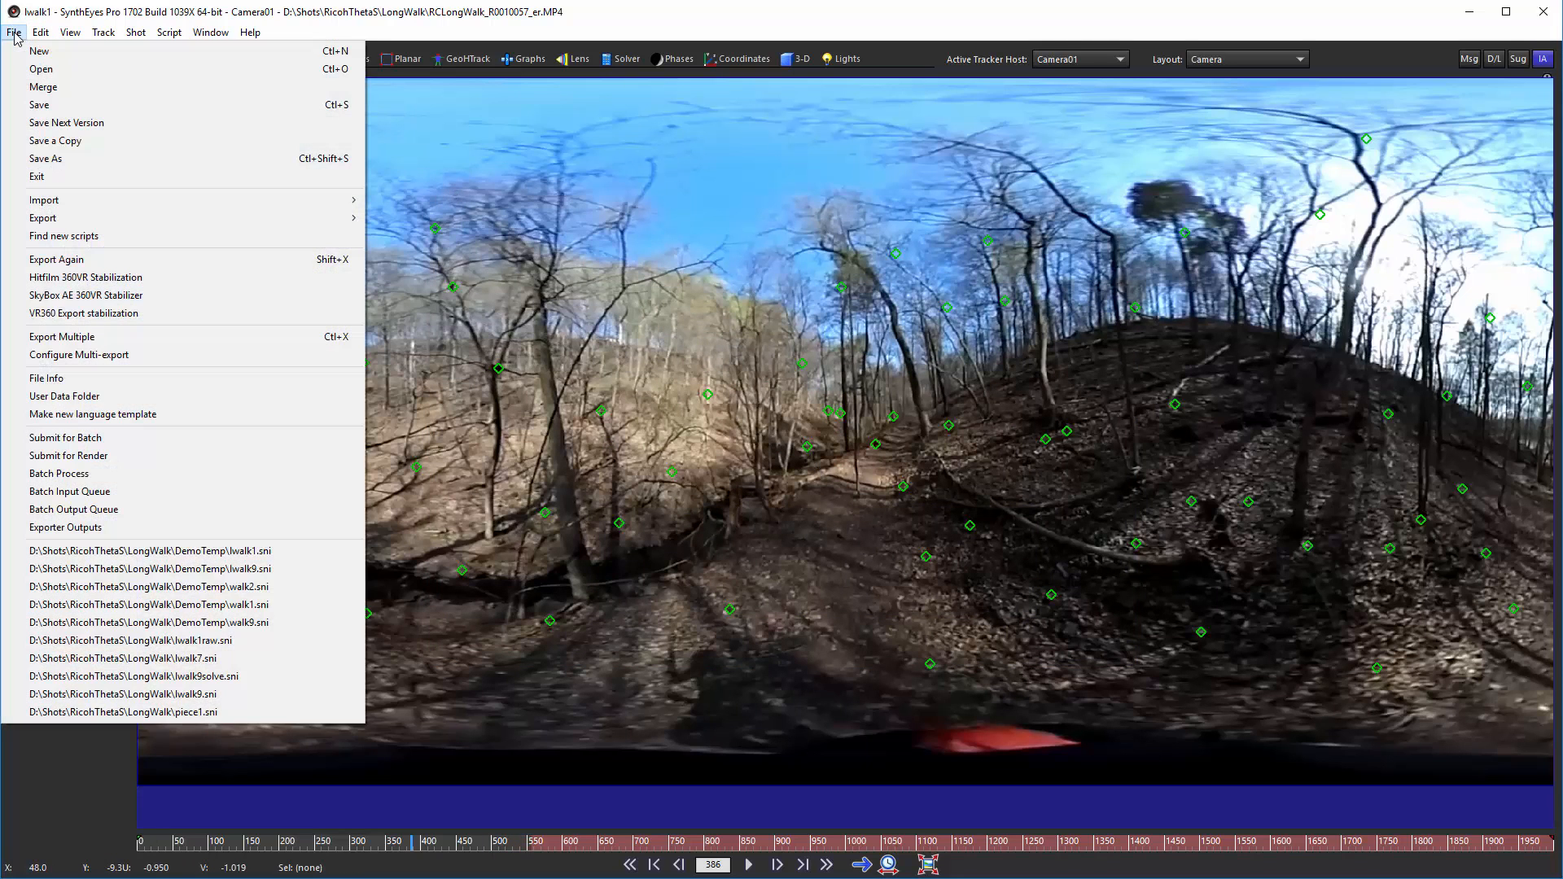
{"action": "mouse_move", "coordinate": [143, 218]}
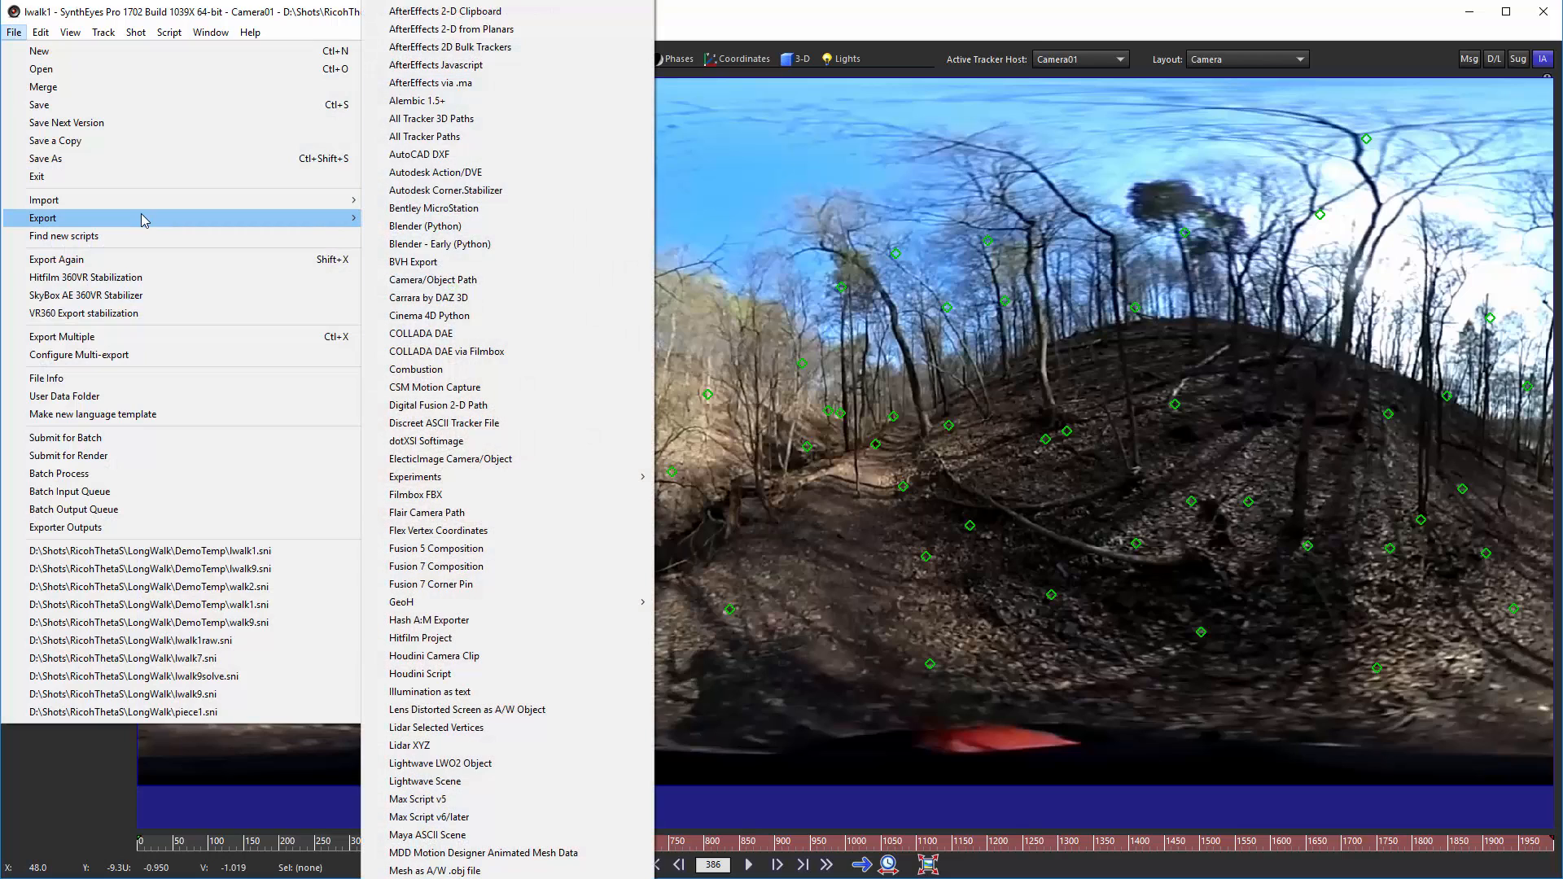
{"action": "mouse_move", "coordinate": [487, 4]}
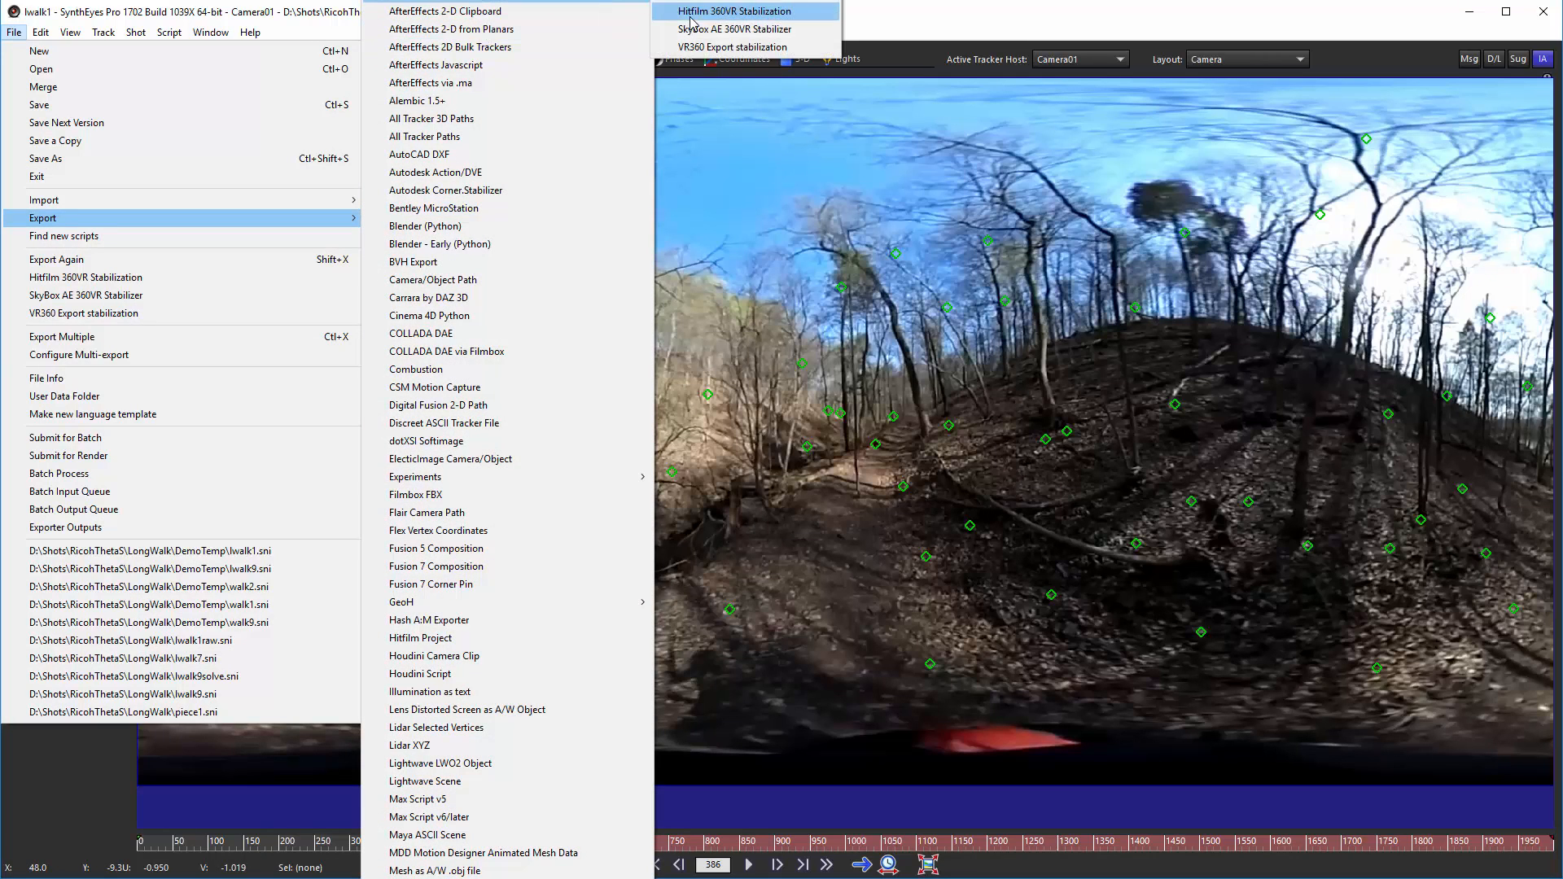
{"action": "left_click", "coordinate": [715, 47]}
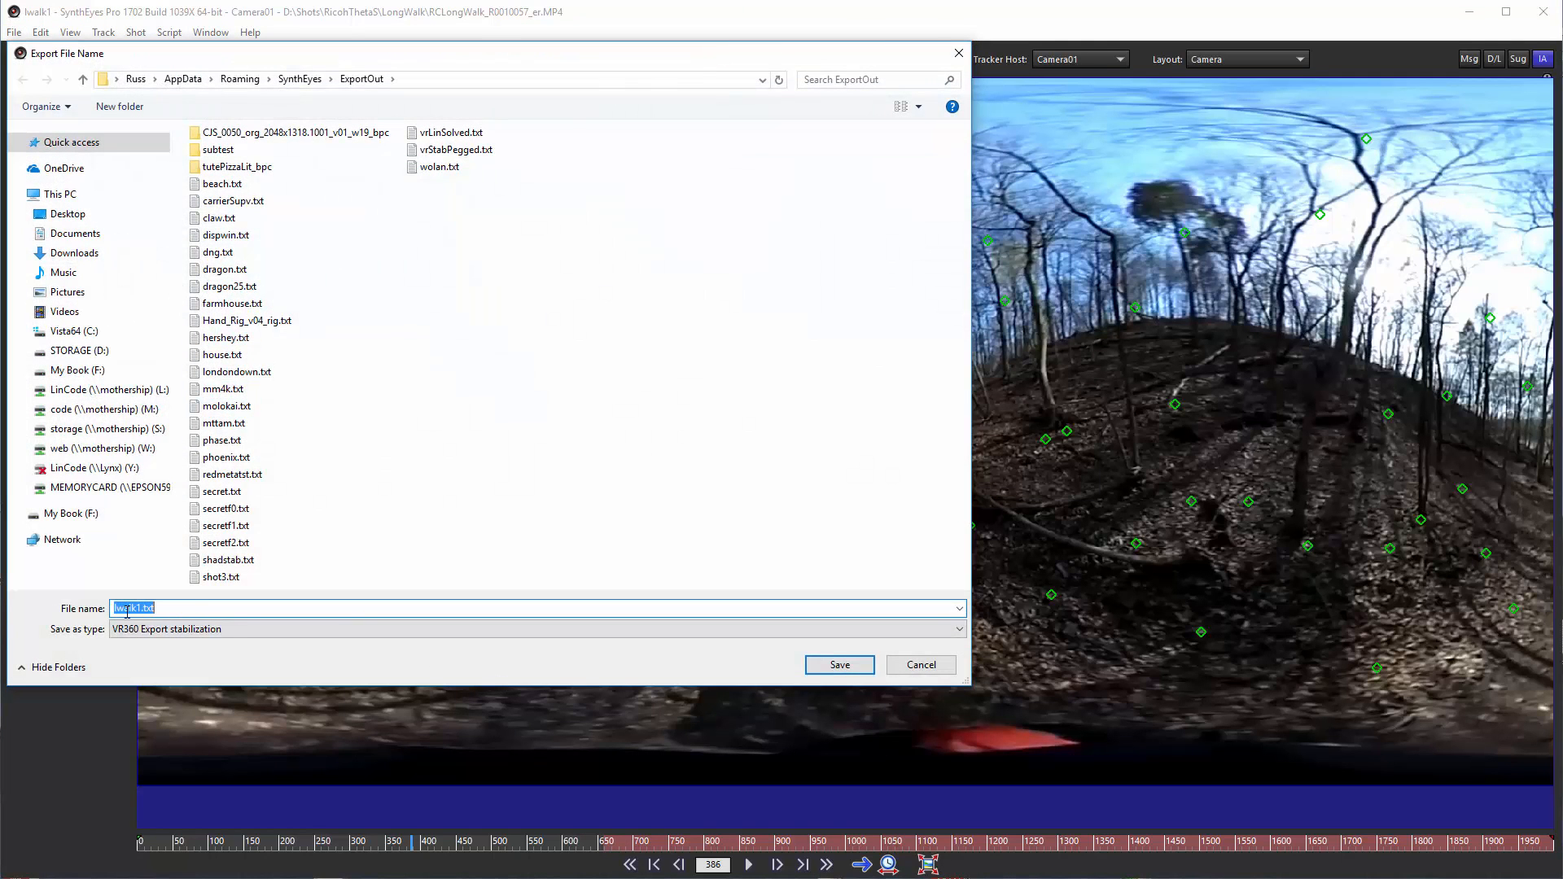
{"action": "left_click", "coordinate": [840, 666]}
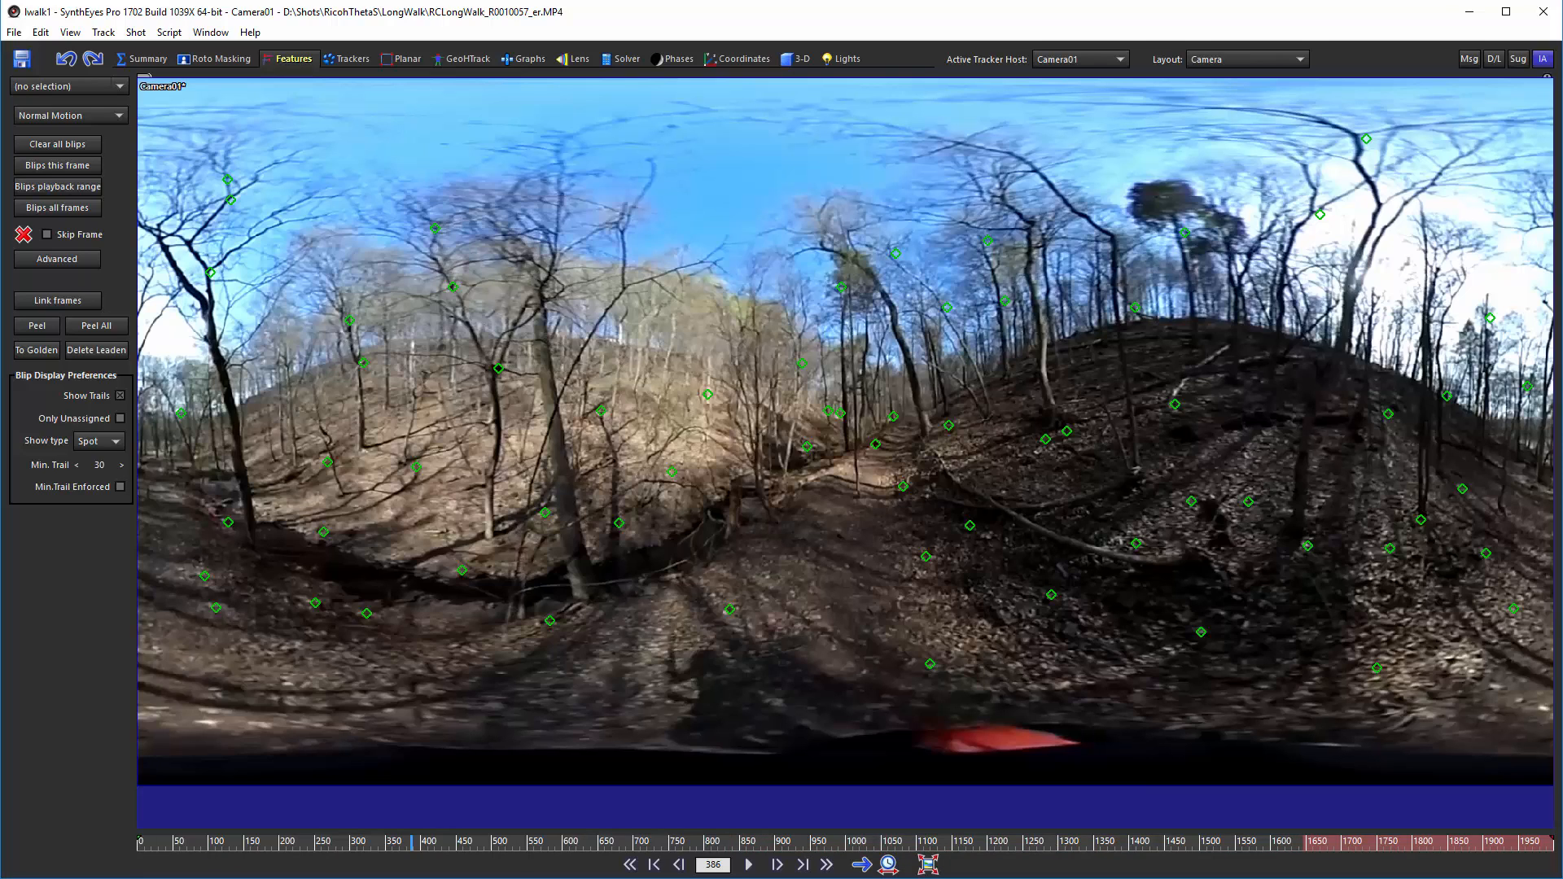
- Switch to File Explorer and look over the scene and text files in the LongWalk folder
{"action": "key", "text": "alt+Tab"}
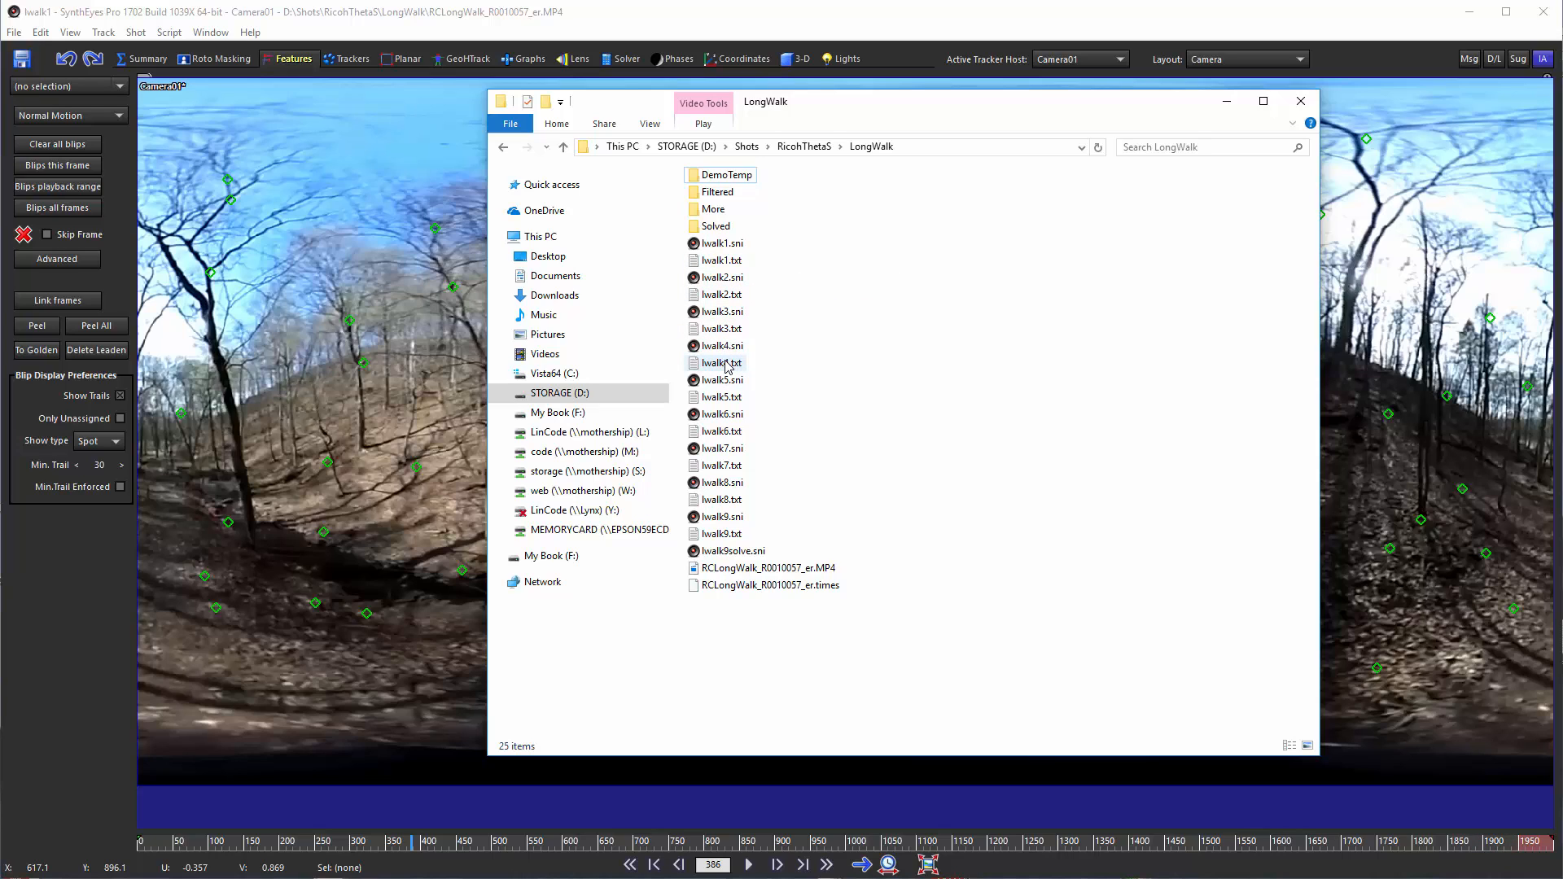
{"action": "mouse_move", "coordinate": [727, 366]}
- Open the lwalk9 scene from the LongWalk folder, discarding the changes to the current scene
{"action": "left_click", "coordinate": [14, 31]}
{"action": "left_click", "coordinate": [46, 75]}
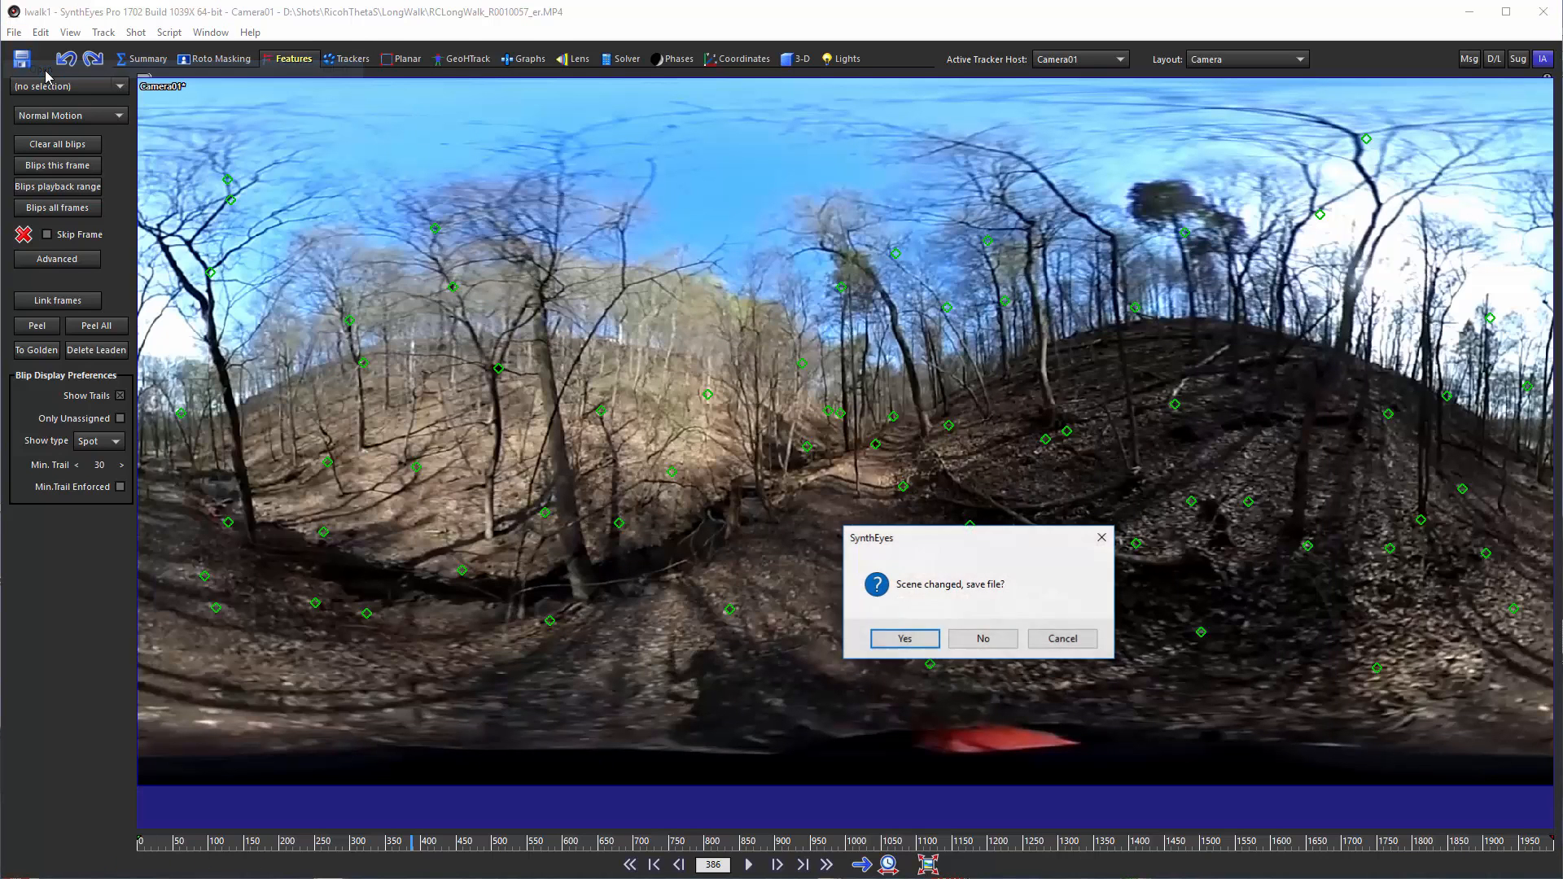
{"action": "left_click", "coordinate": [987, 640]}
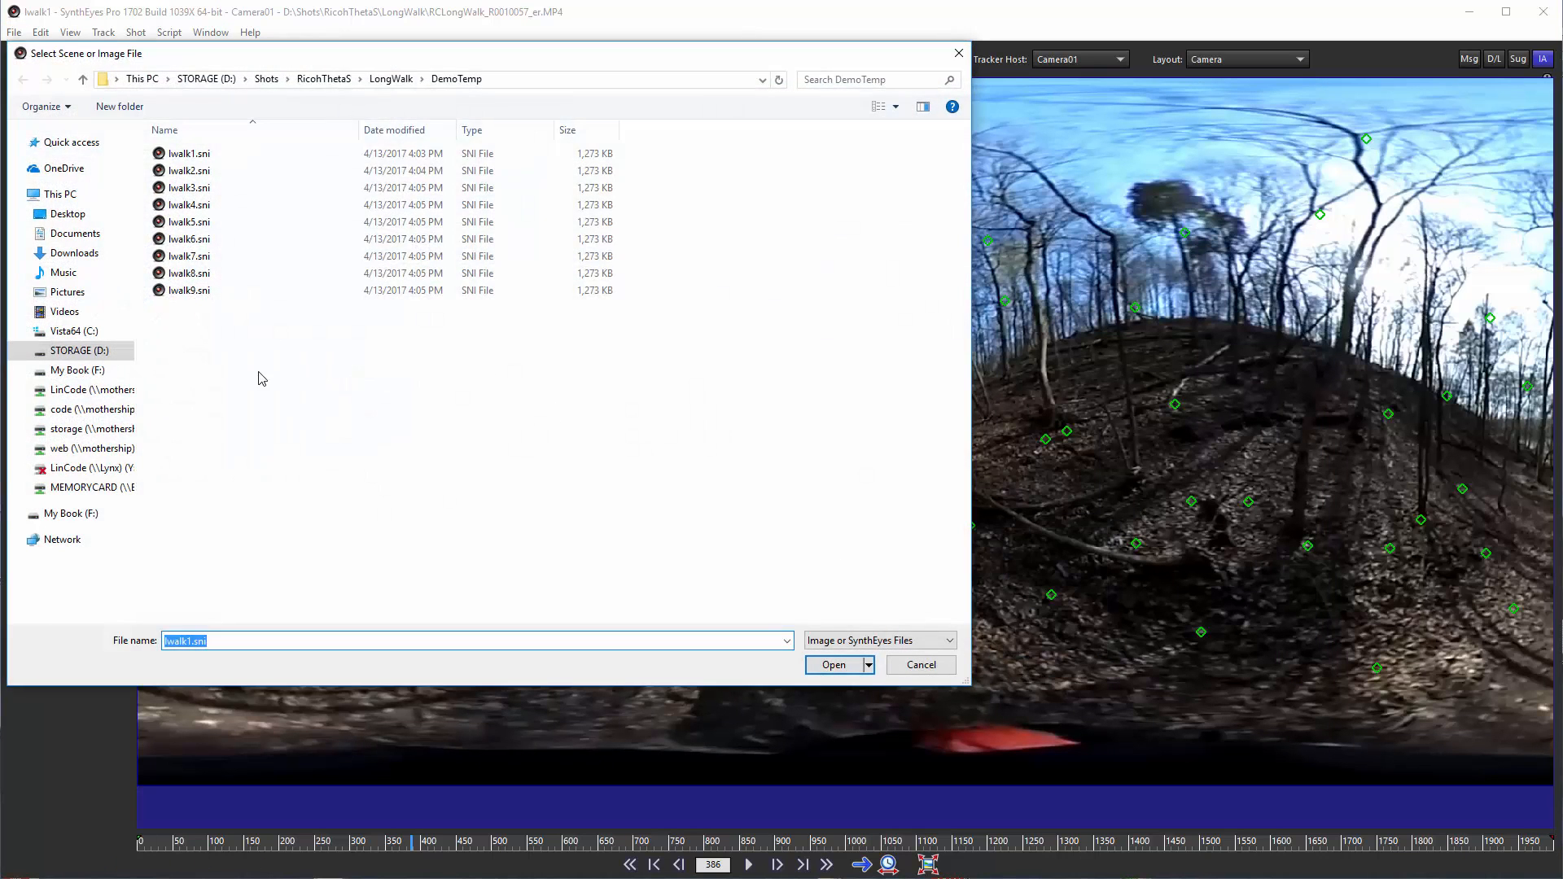
{"action": "left_click", "coordinate": [392, 80]}
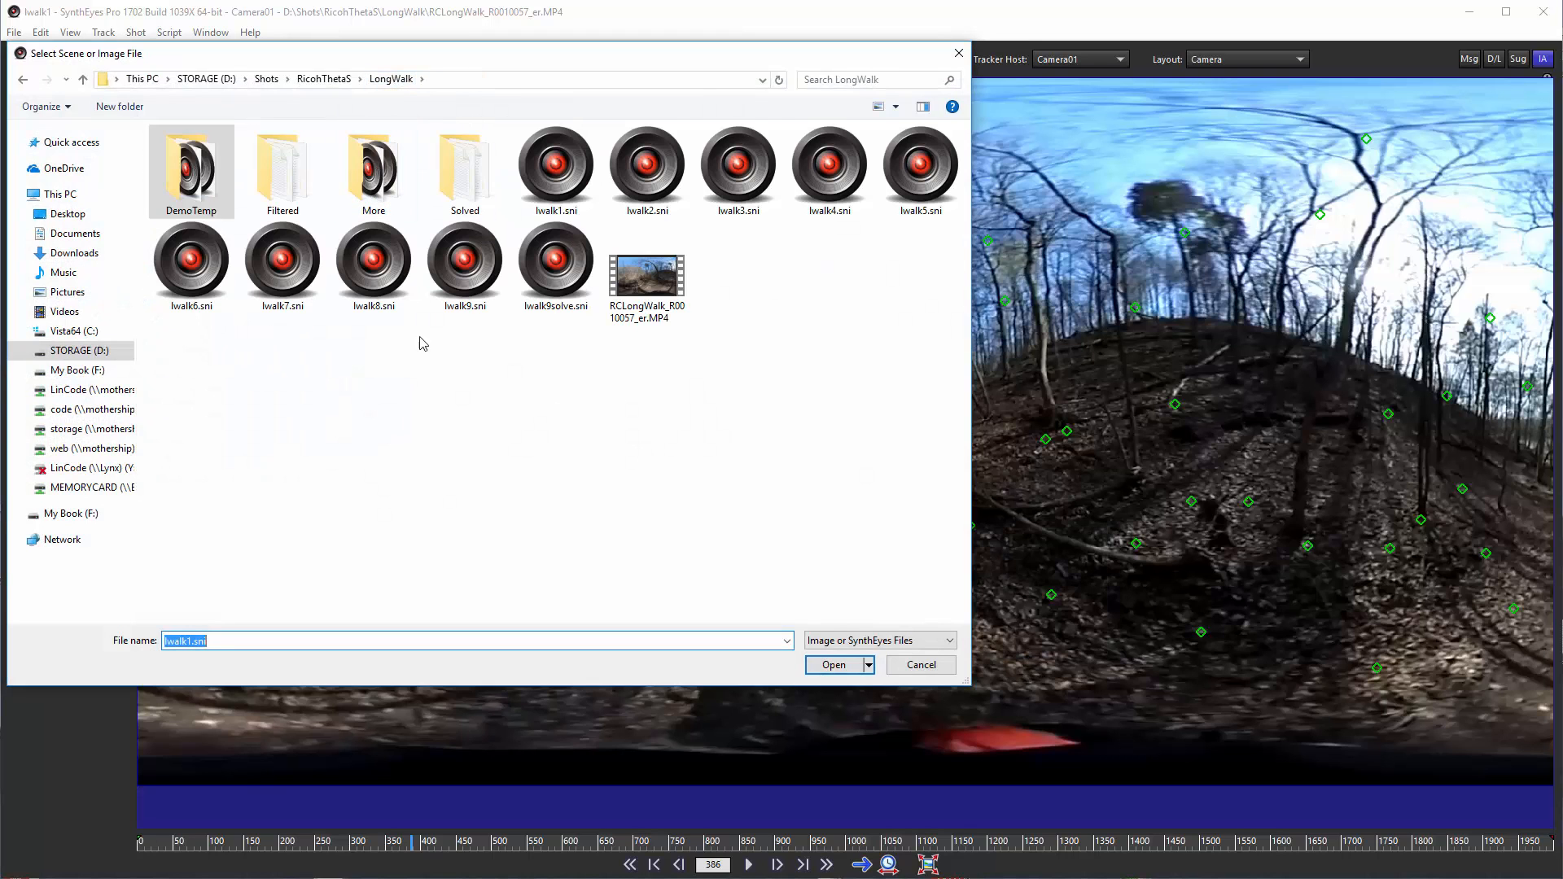
{"action": "double_click", "coordinate": [479, 273]}
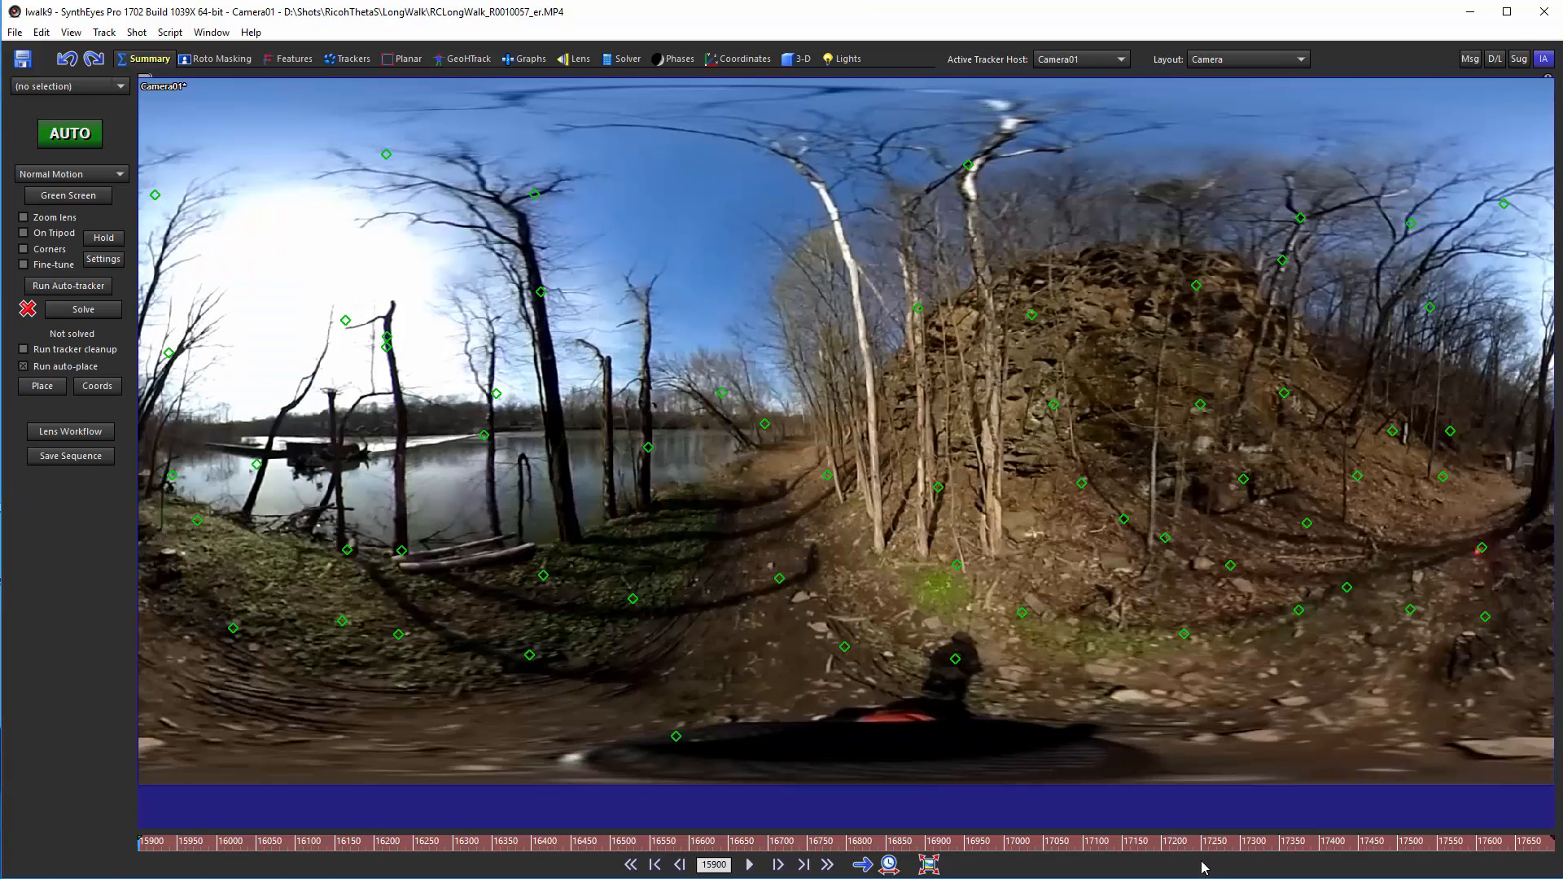
- Scrub through the last part of the lwalk9 piece, around frames 17379 to 17521, to examine the trackers
{"action": "left_click", "coordinate": [1335, 845]}
{"action": "left_click", "coordinate": [1275, 847]}
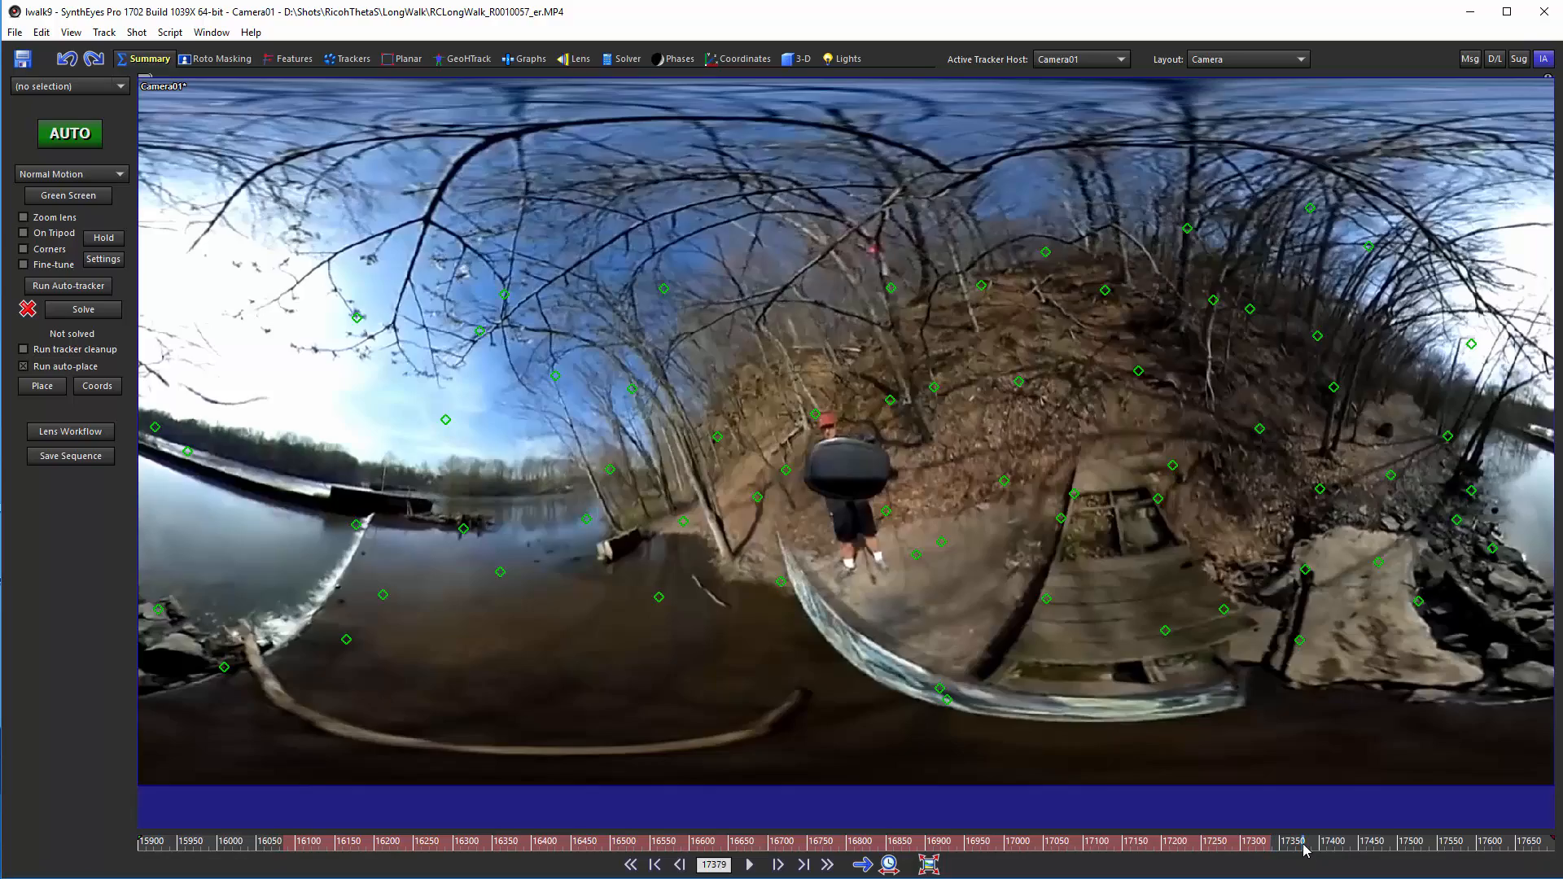
{"action": "left_click", "coordinate": [1435, 845]}
{"action": "mouse_move", "coordinate": [1440, 867]}
{"action": "left_mouse_down"}
{"action": "mouse_move", "coordinate": [1267, 869]}
{"action": "mouse_move", "coordinate": [1316, 850]}
{"action": "mouse_move", "coordinate": [1414, 852]}
{"action": "left_mouse_up"}
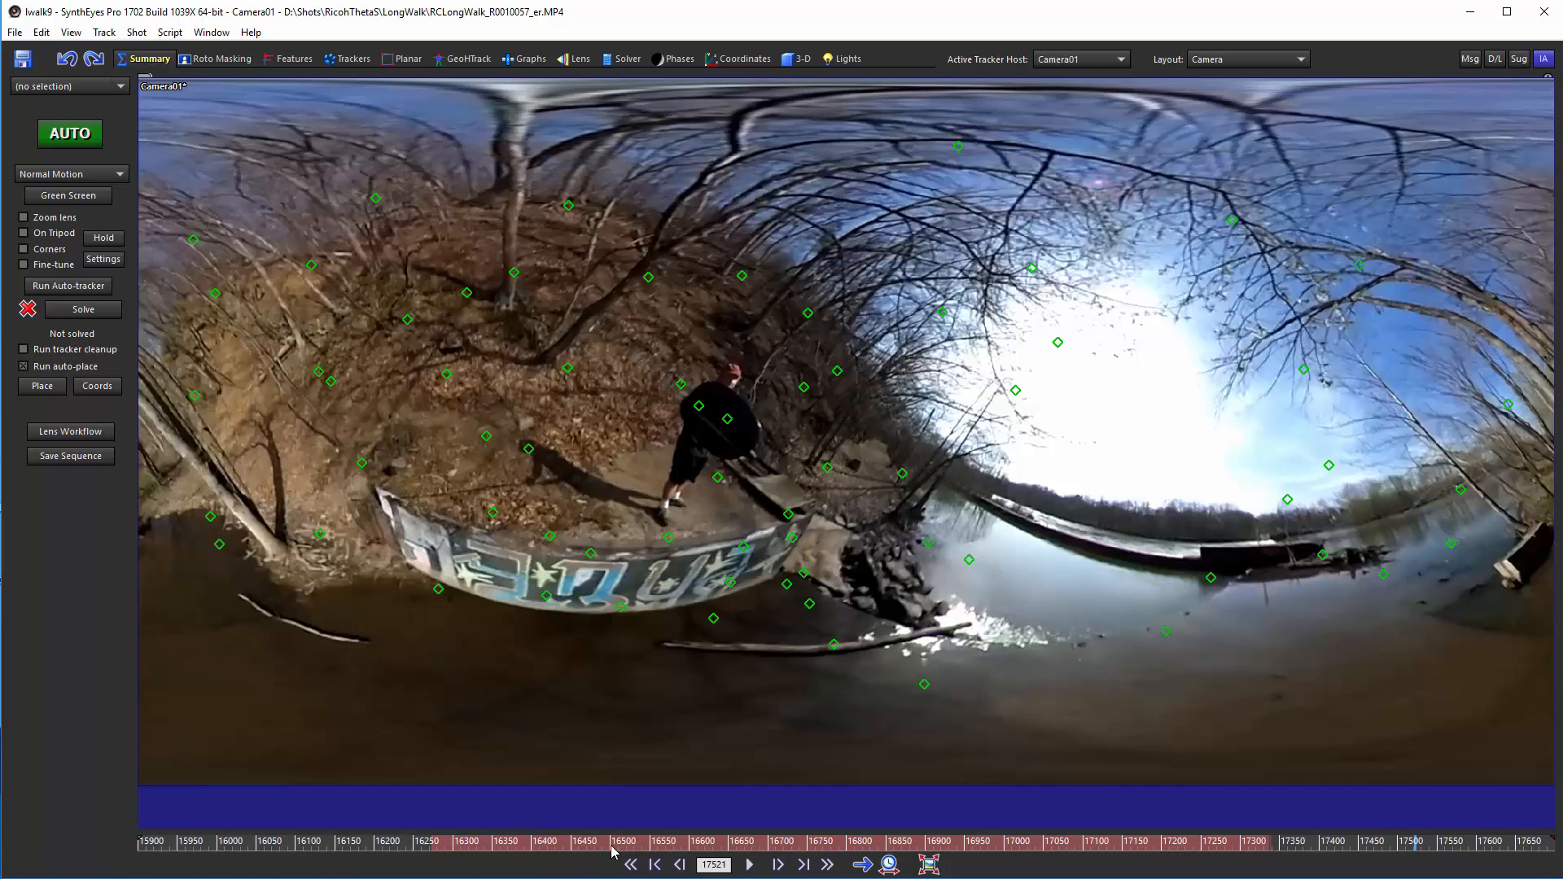
- Scrub and play the lwalk9 piece from around frame 16166 to frame 16461 to examine the trackers
{"action": "left_click", "coordinate": [200, 849]}
{"action": "left_click_drag", "start_coordinate": [201, 849], "coordinate": [348, 839]}
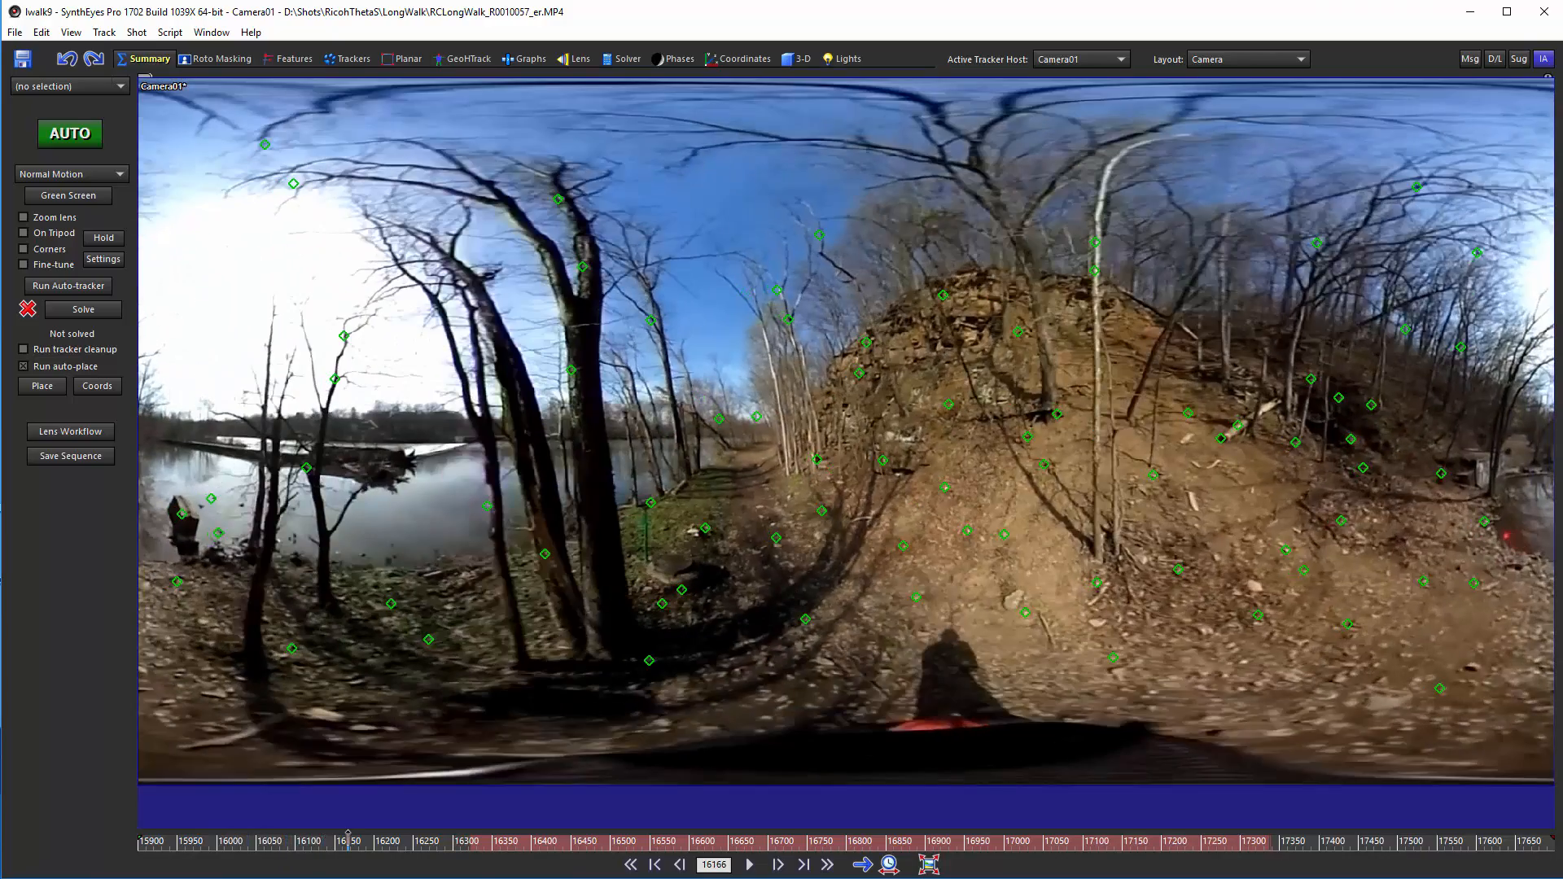
{"action": "left_click", "coordinate": [753, 868]}
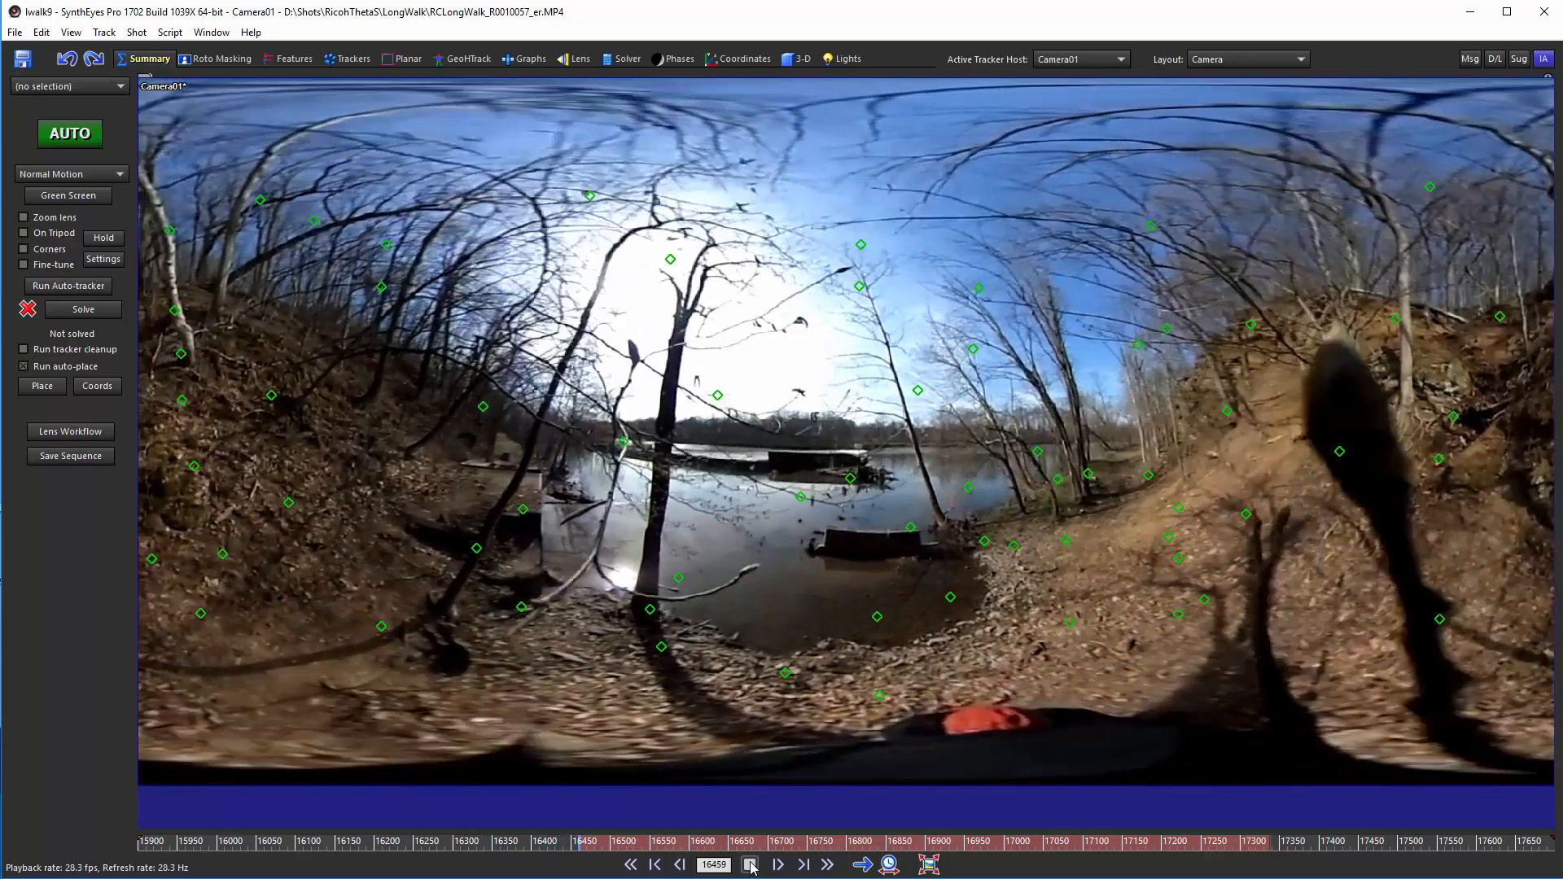
{"action": "left_click", "coordinate": [751, 867]}
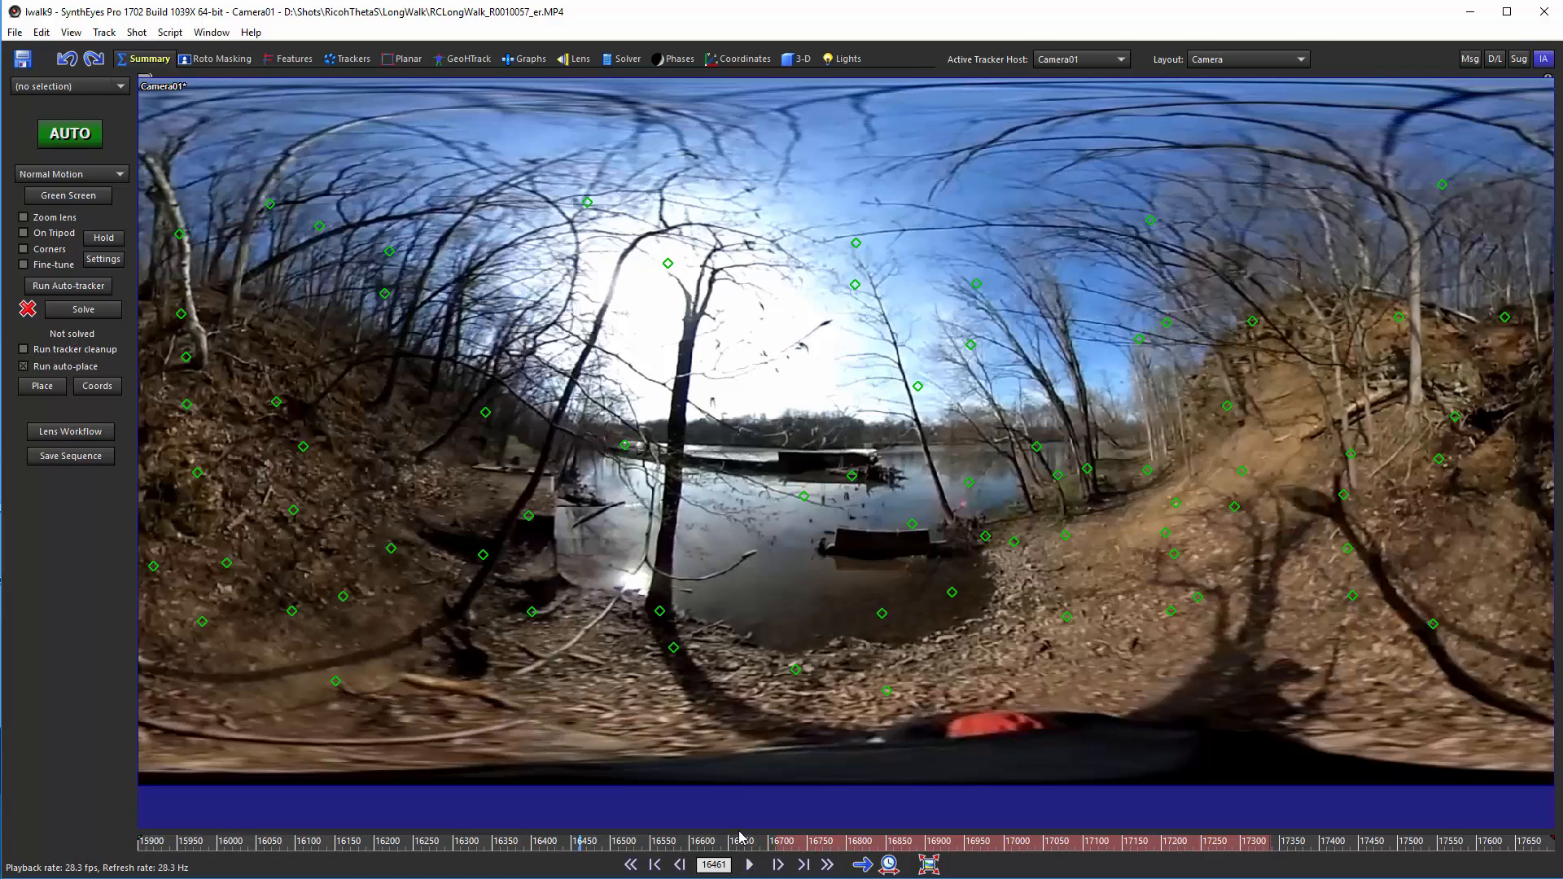
- Open the lwalk9solve scene from the LongWalk folder
{"action": "left_click", "coordinate": [14, 34]}
{"action": "left_click", "coordinate": [41, 69]}
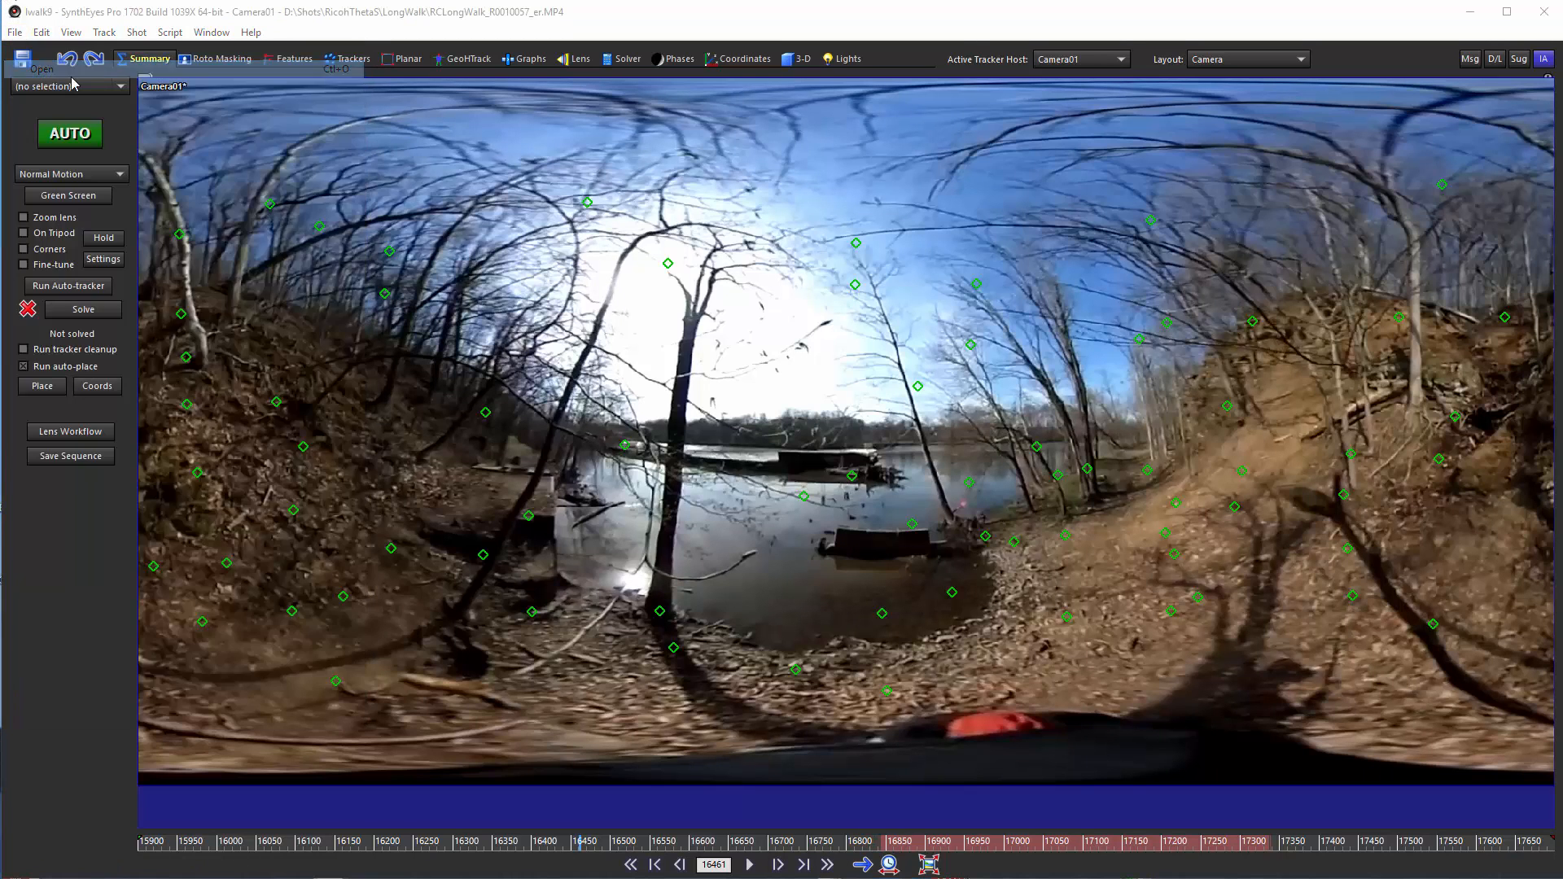
{"action": "double_click", "coordinate": [548, 262]}
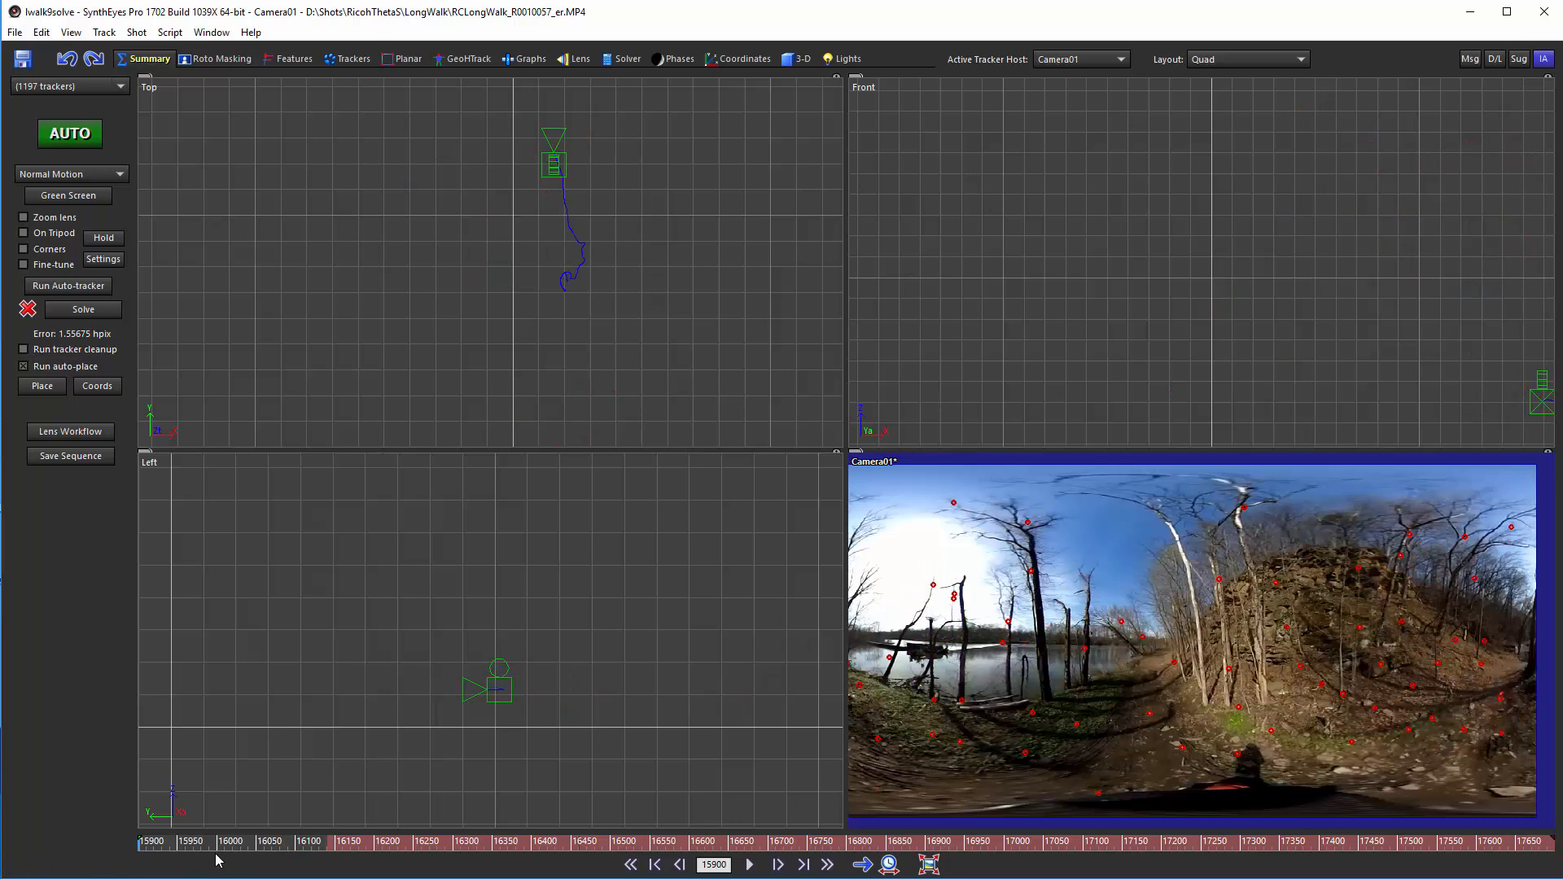
- Display the solved tracker points in the viewports and examine the solve around frames 16440 and 15956
{"action": "left_click", "coordinate": [376, 841]}
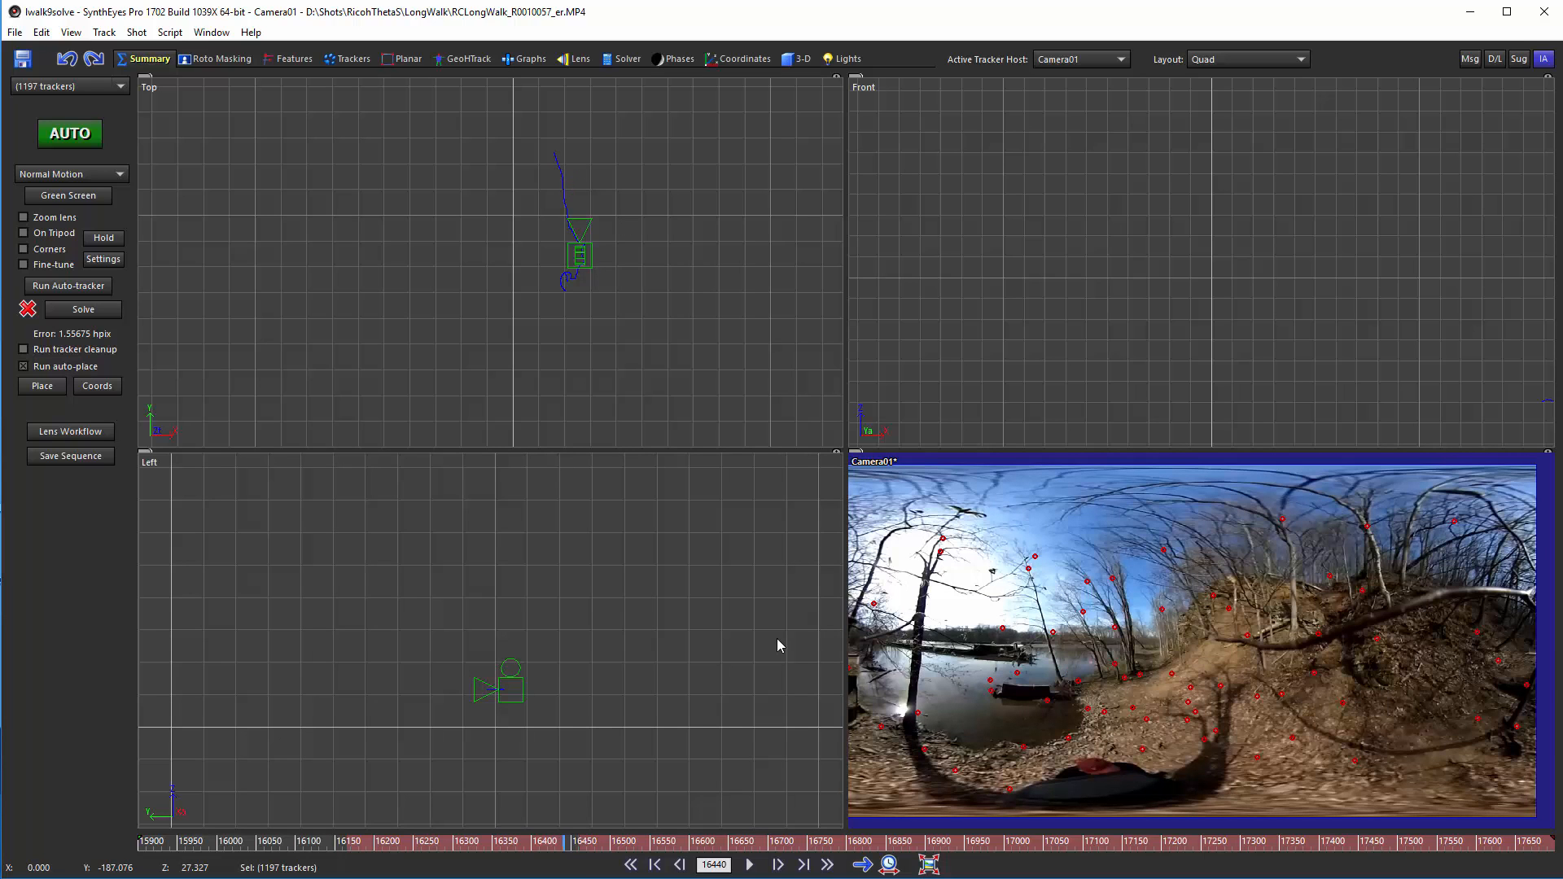
{"action": "key", "text": "j"}
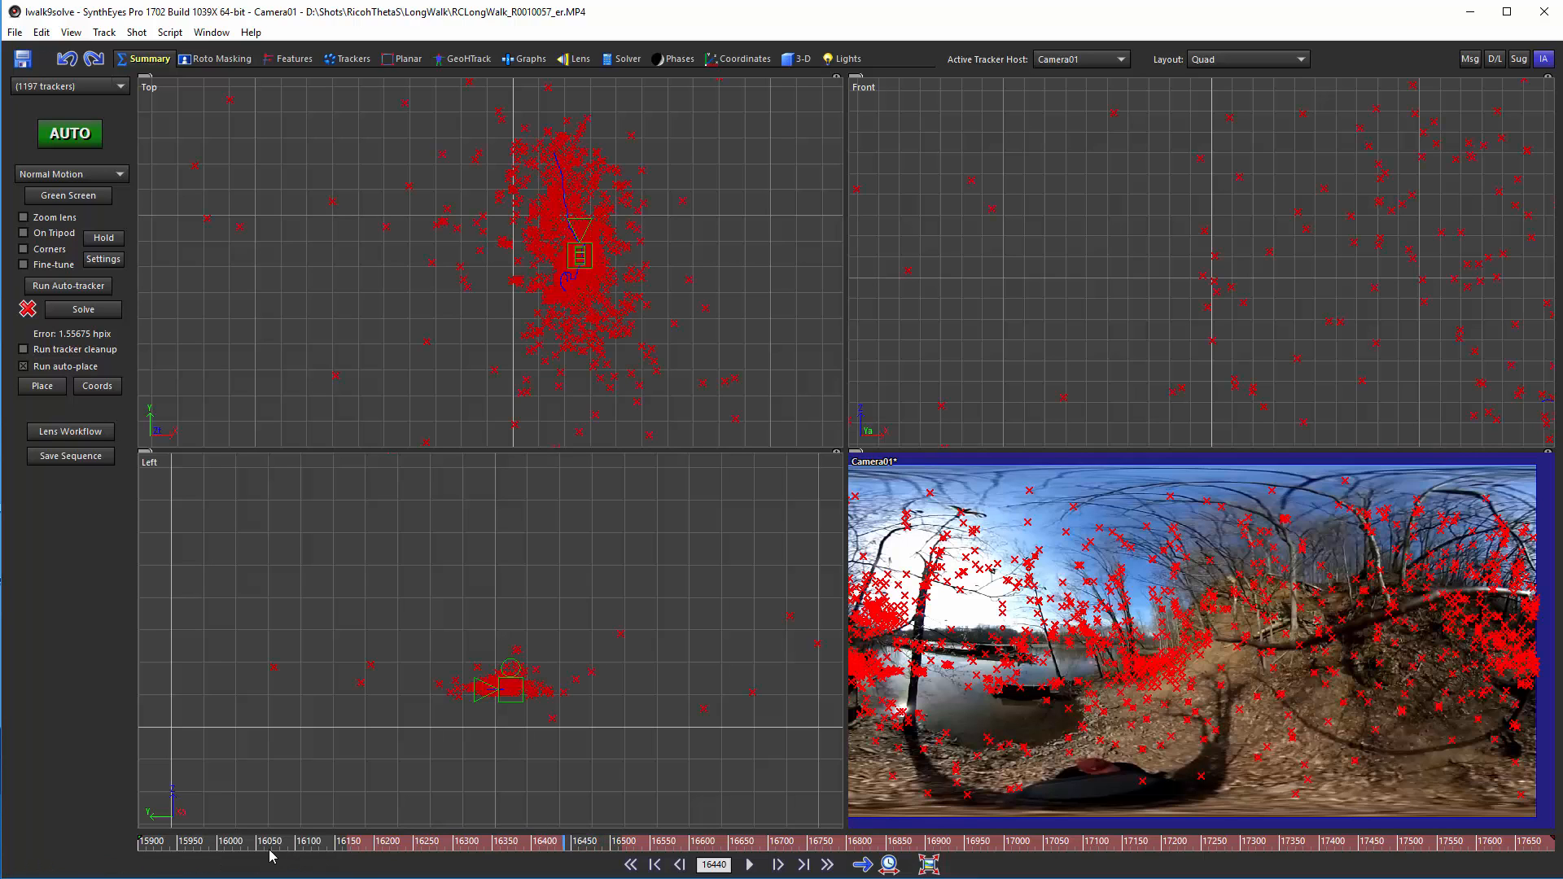
{"action": "left_click", "coordinate": [184, 843]}
{"action": "mouse_move", "coordinate": [184, 842]}
{"action": "left_mouse_down"}
{"action": "mouse_move", "coordinate": [375, 848]}
{"action": "mouse_move", "coordinate": [183, 848]}
{"action": "left_mouse_up"}
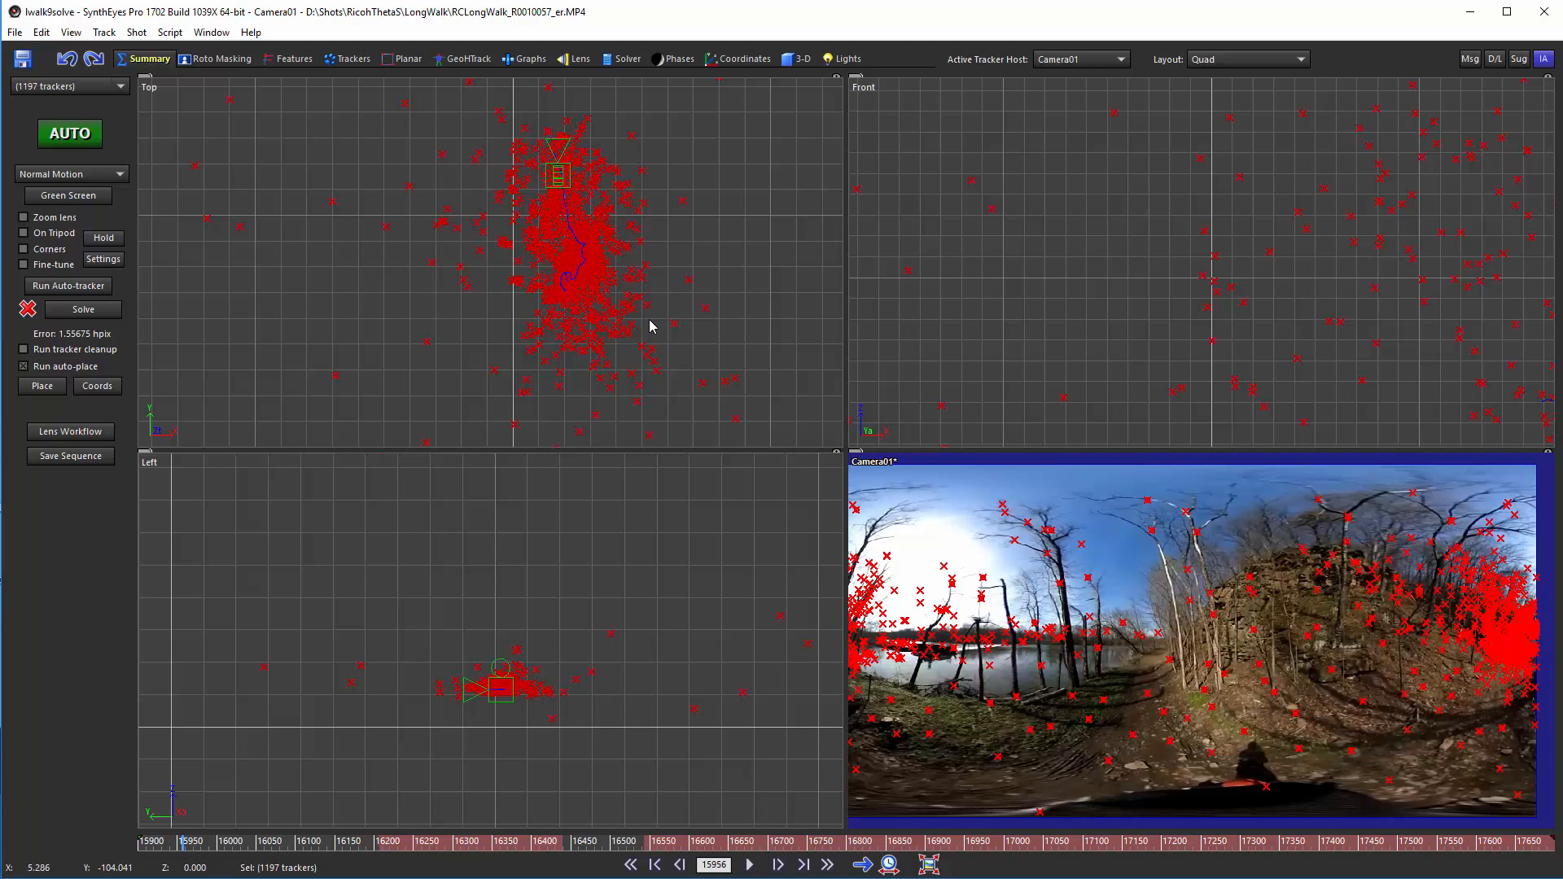
{"action": "left_click", "coordinate": [170, 33]}
{"action": "mouse_move", "coordinate": [269, 207]}
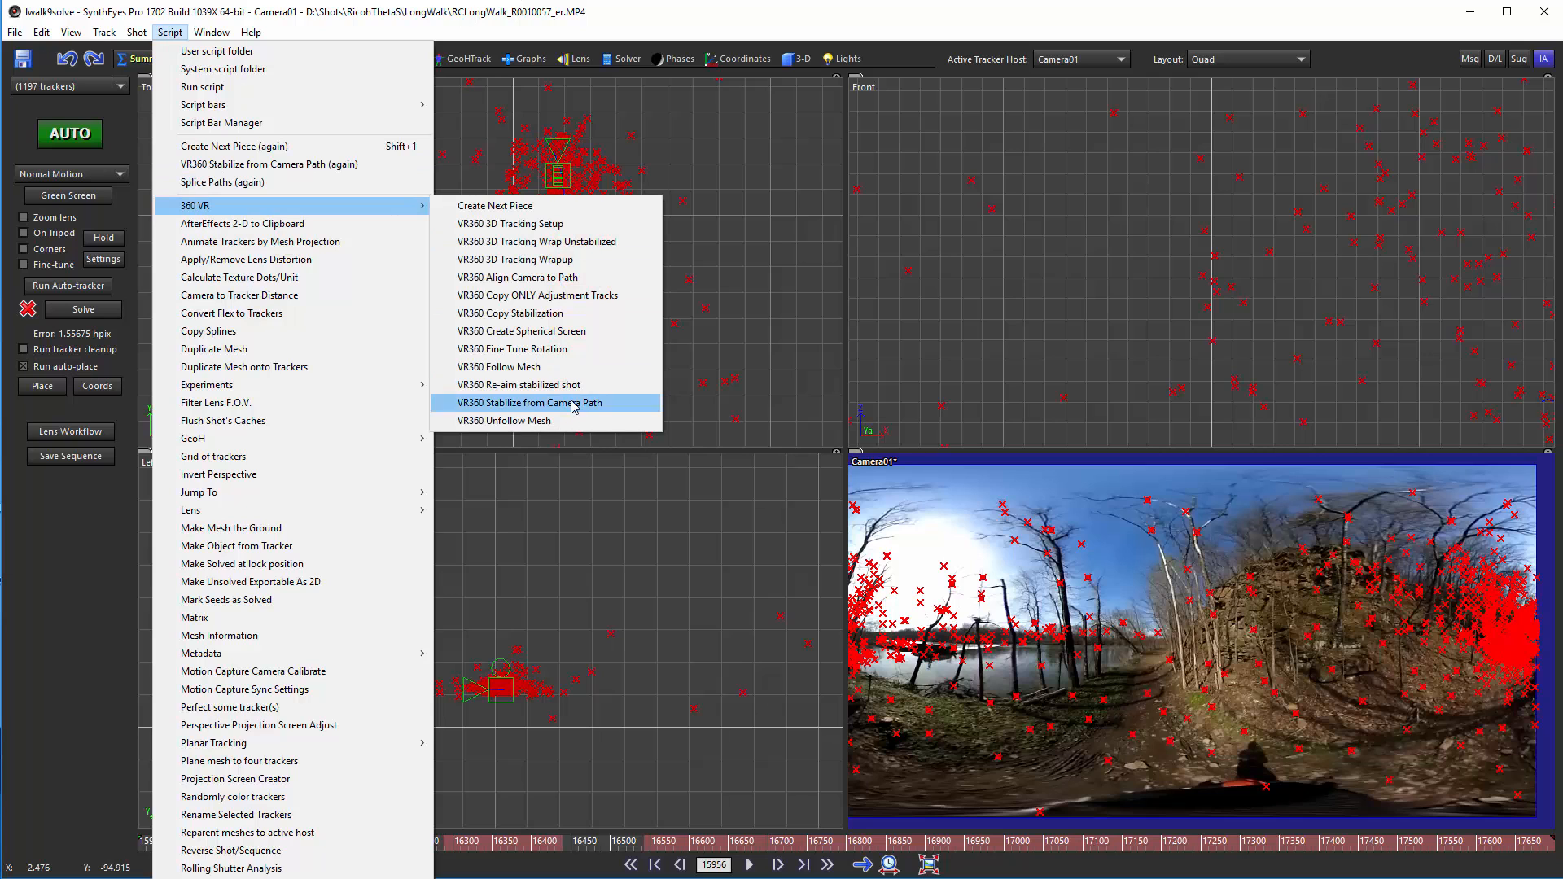
{"action": "left_click", "coordinate": [762, 30]}
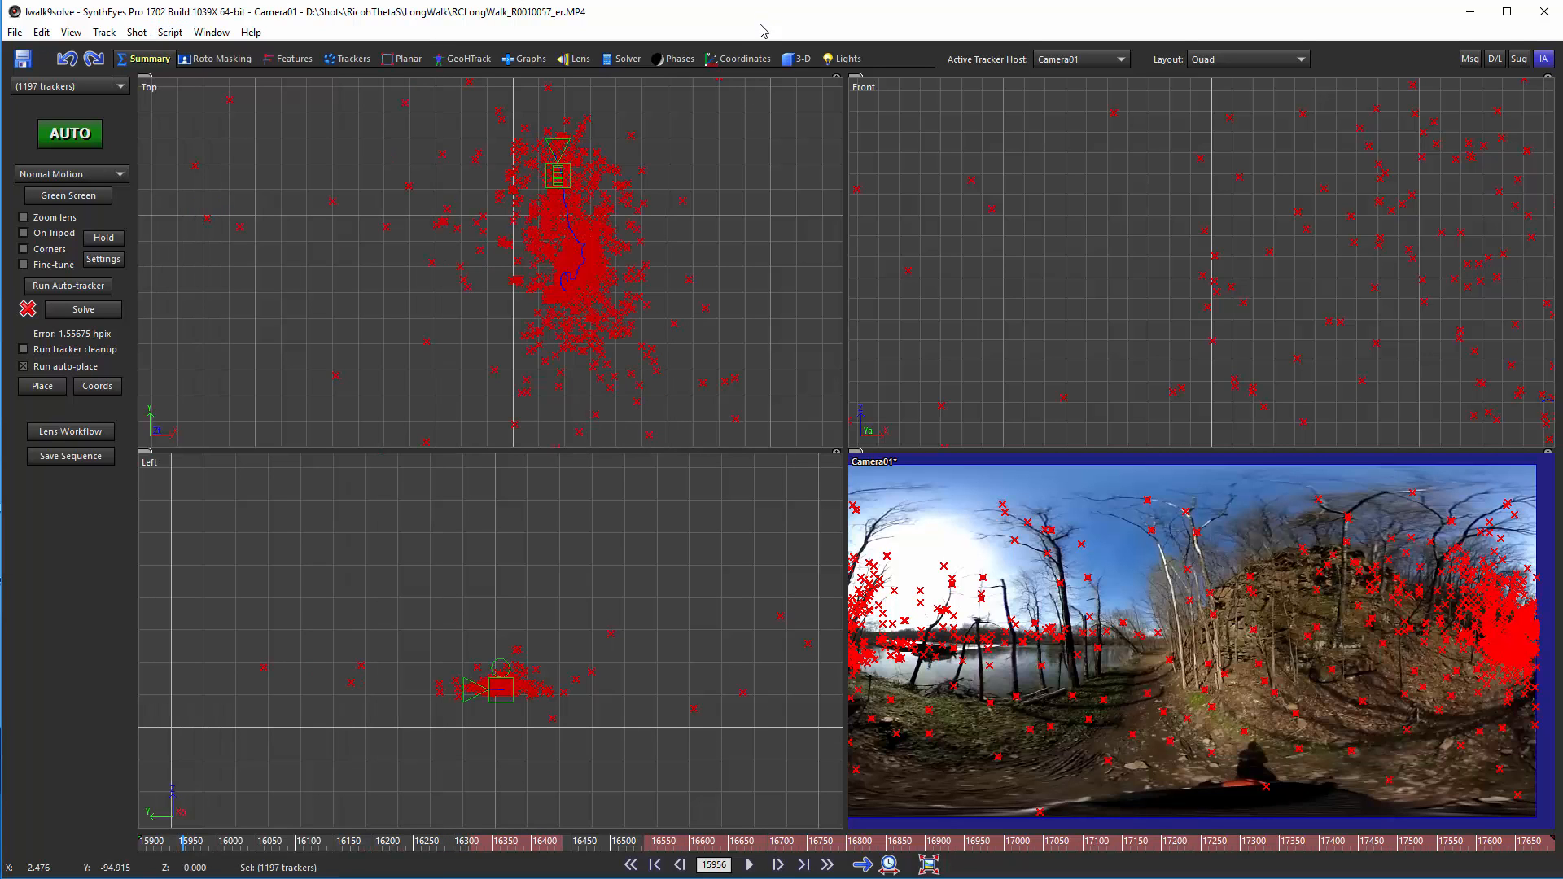
- Review the solver output log and scrub the solved camera path to frames 16845 and 16297
{"action": "left_click", "coordinate": [623, 64]}
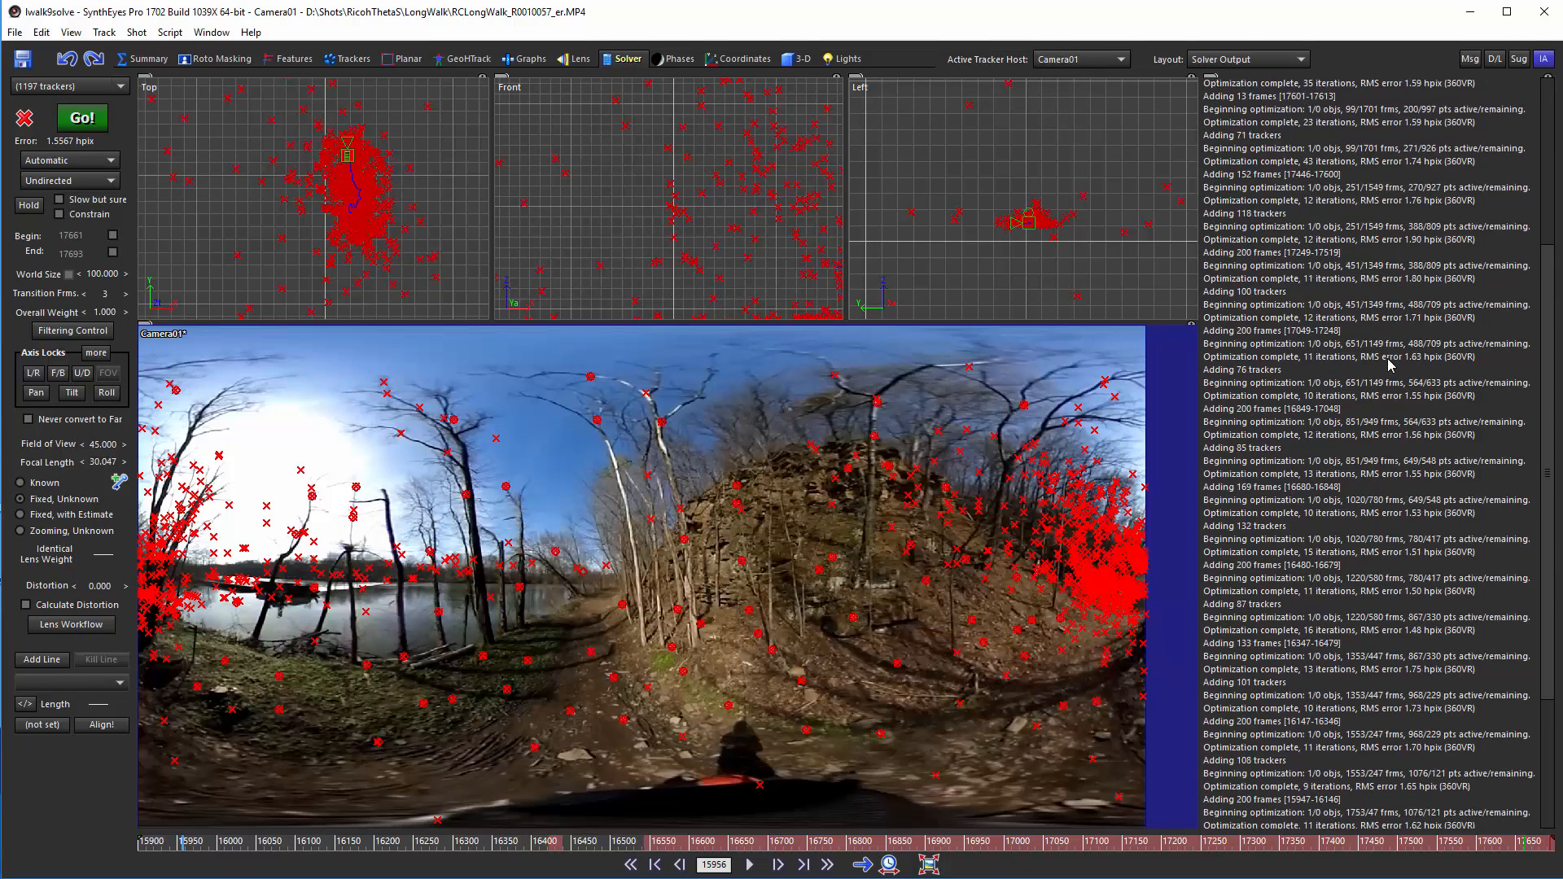
{"action": "scroll", "coordinate": [1391, 364], "scroll_direction": "up", "scroll_amount": 8}
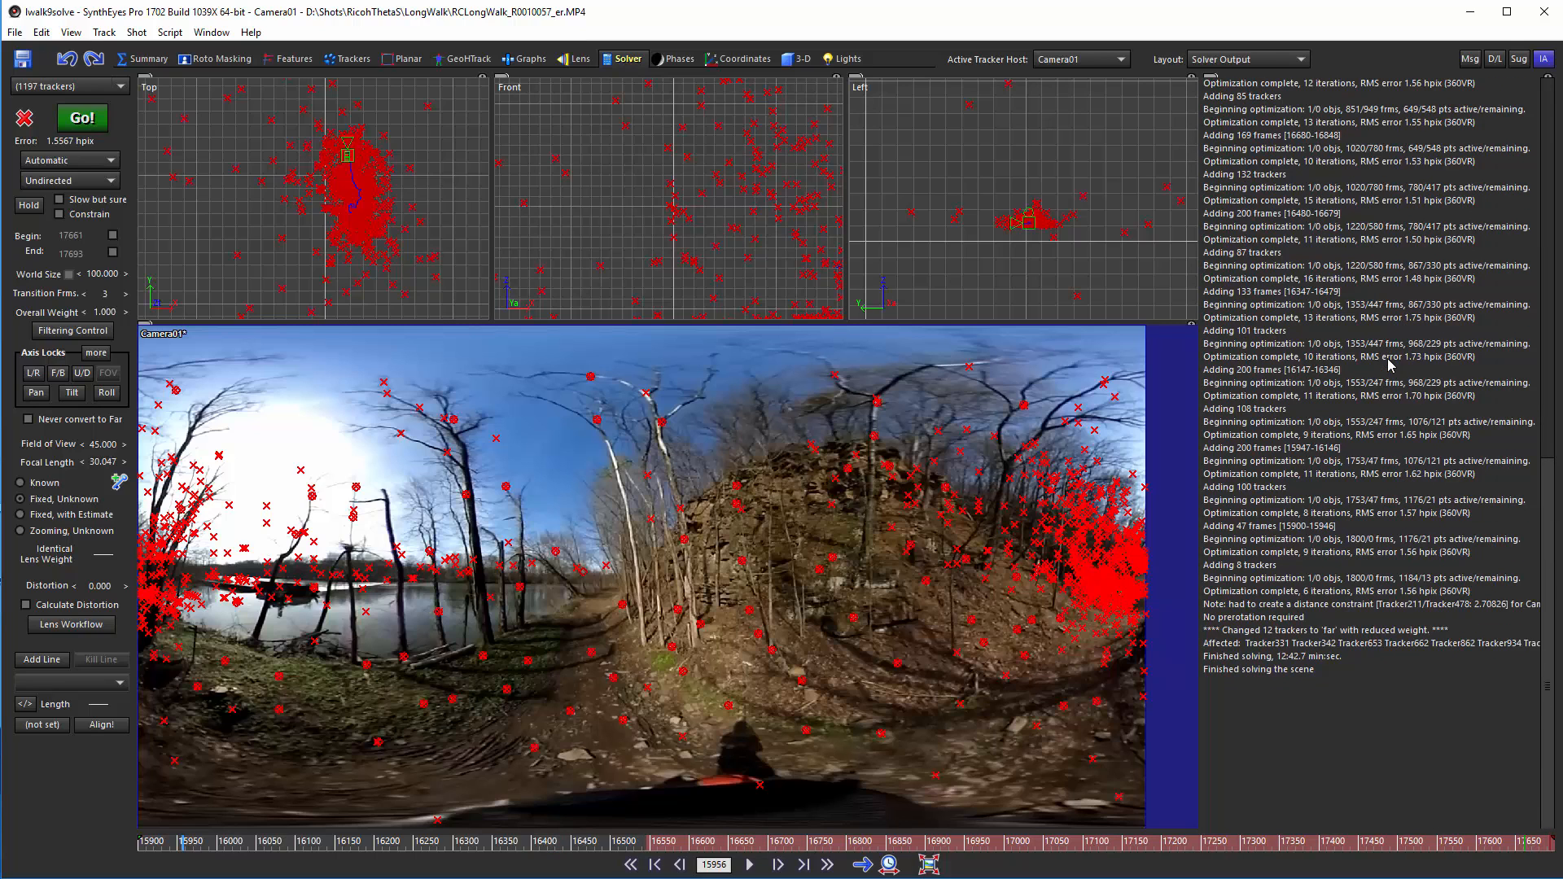
{"action": "scroll", "coordinate": [1391, 365], "scroll_direction": "up", "scroll_amount": 5}
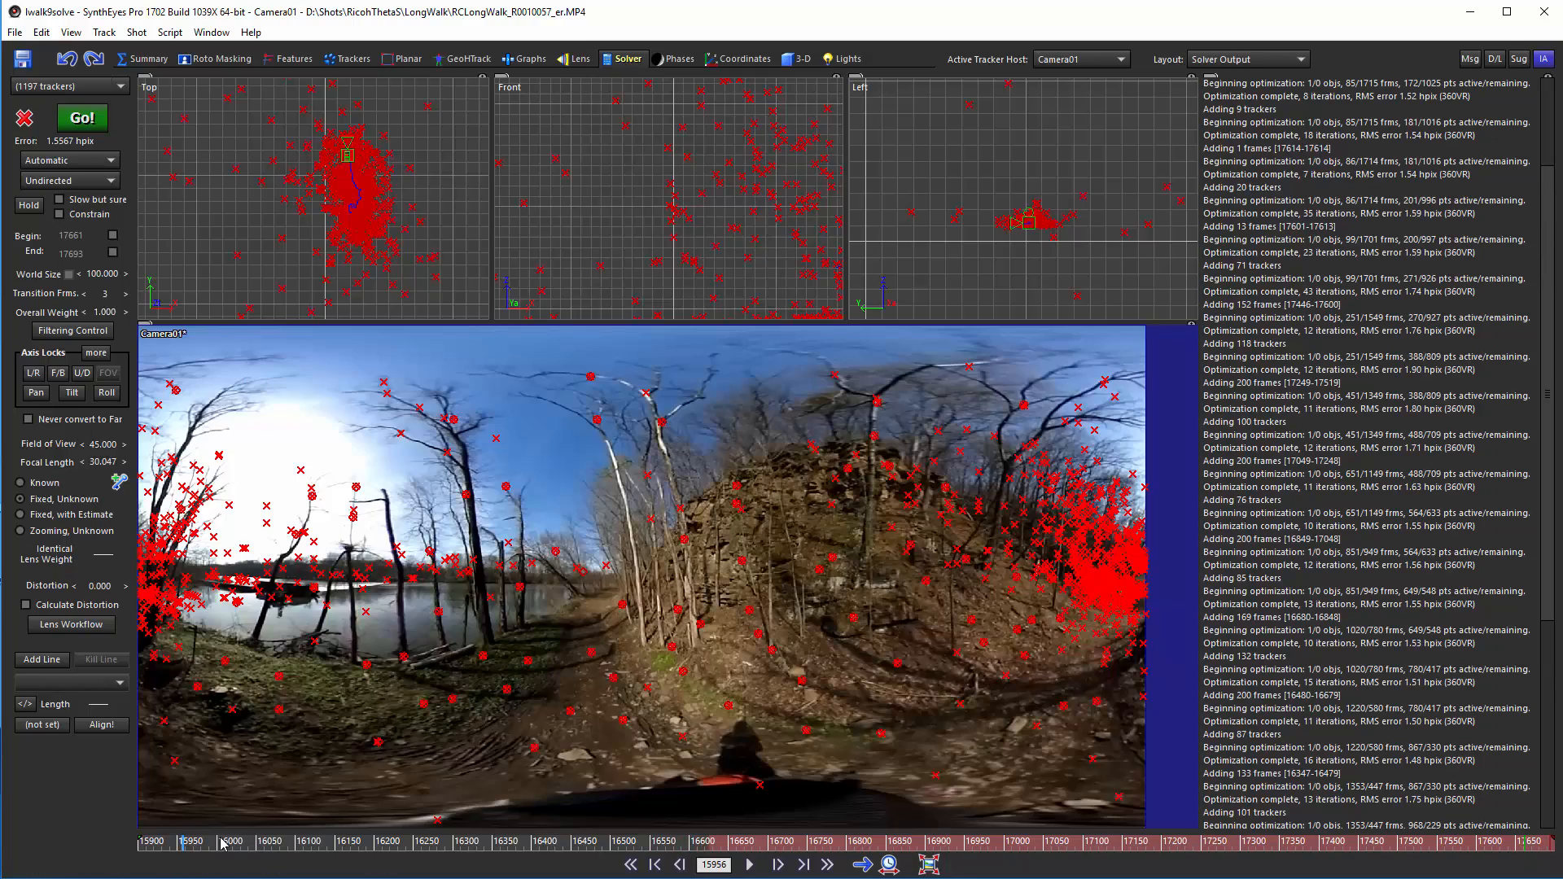
{"action": "left_click_drag", "start_coordinate": [184, 845], "coordinate": [883, 845]}
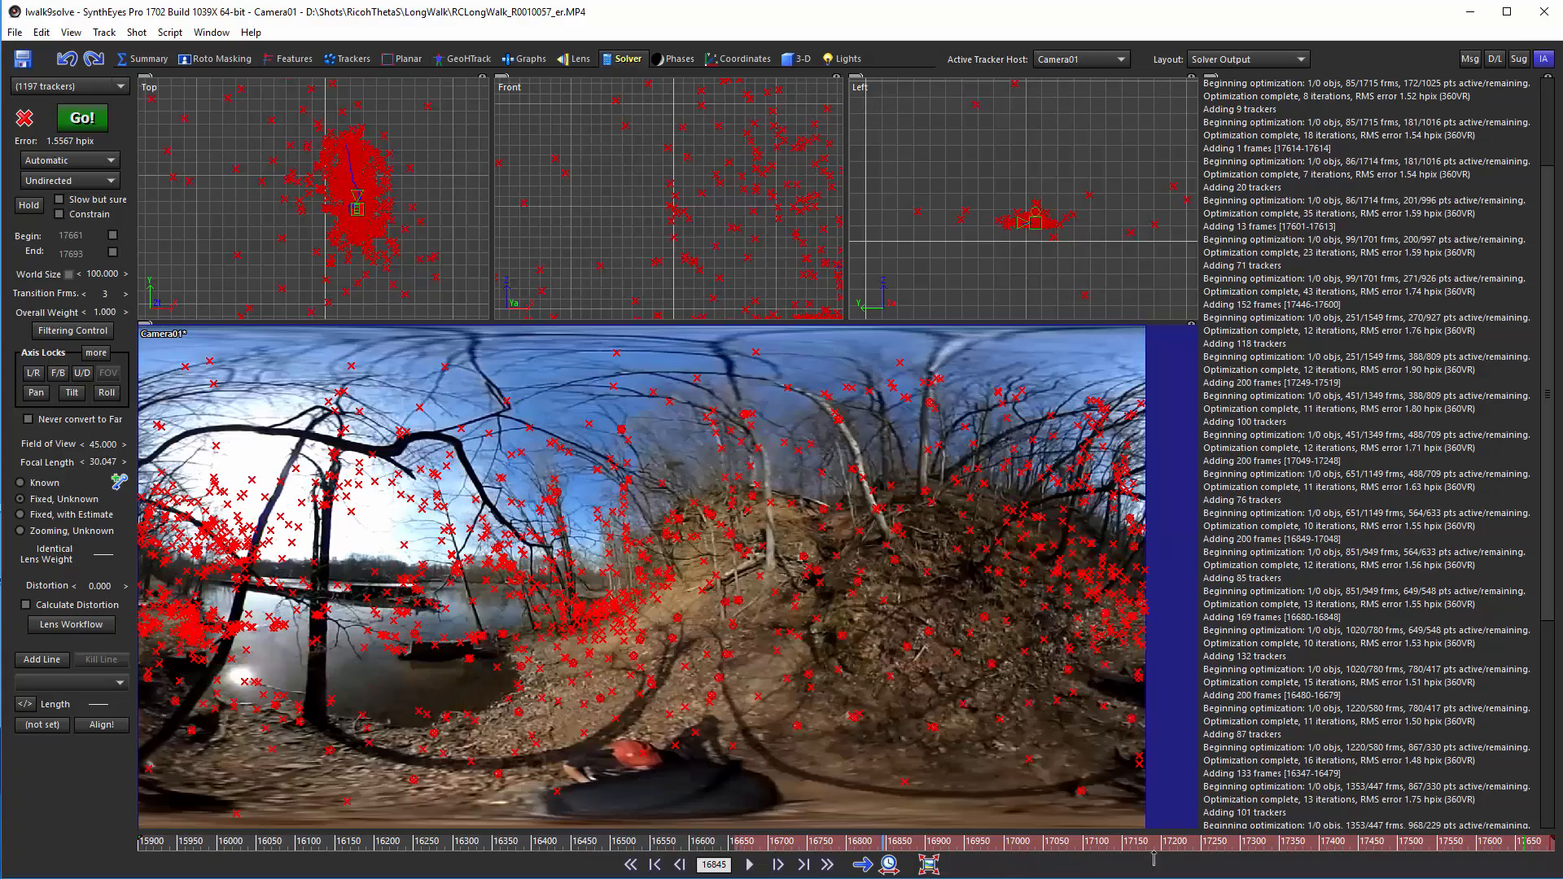
{"action": "left_click_drag", "start_coordinate": [1160, 858], "coordinate": [452, 376]}
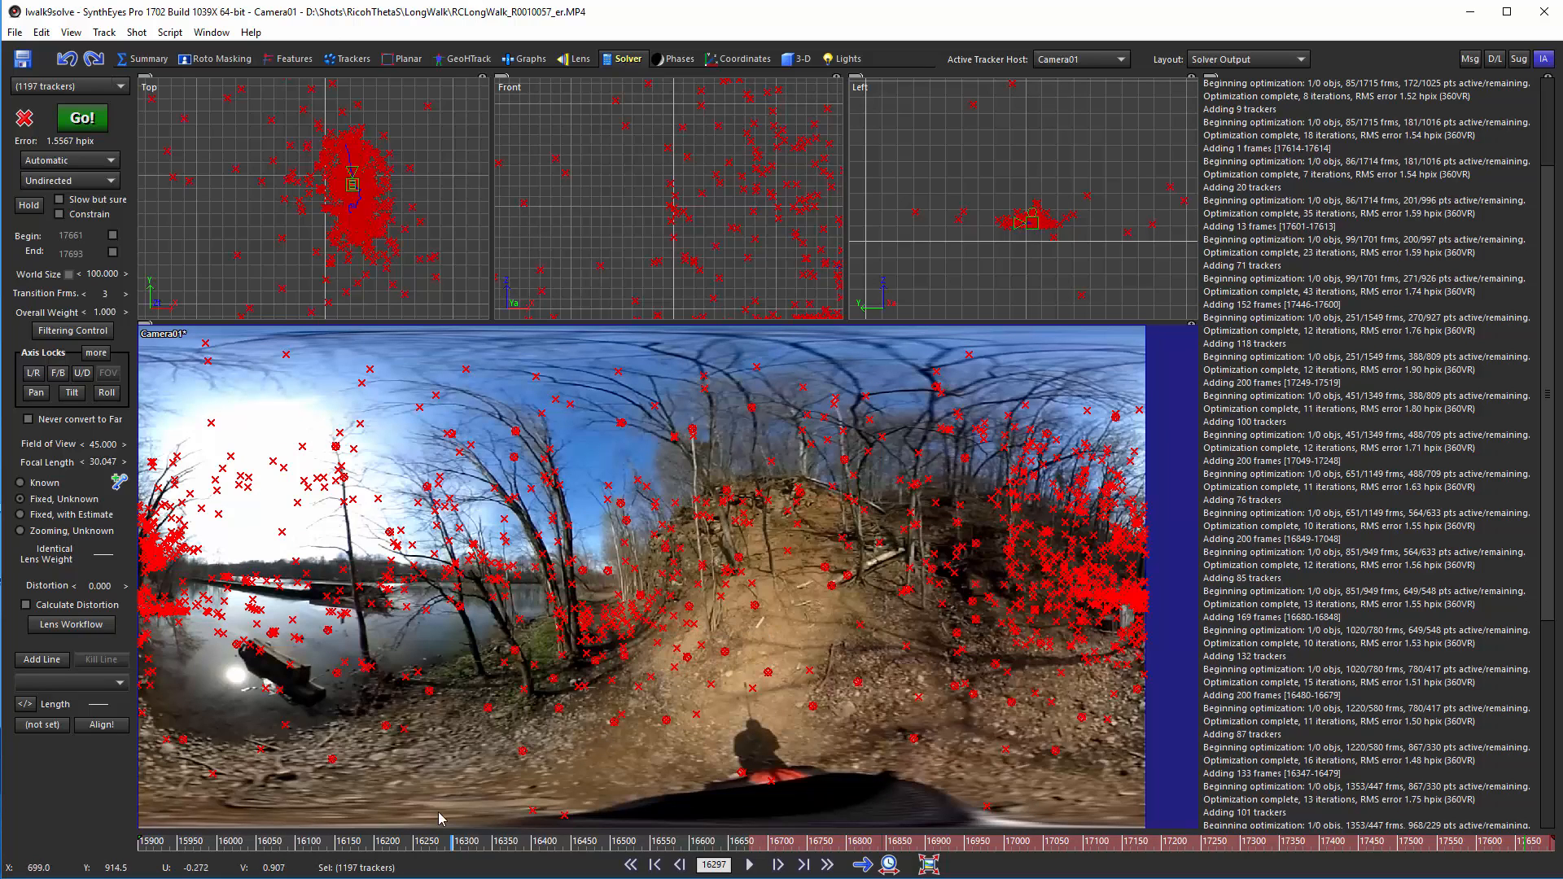
- Turn on Whole mode in the 3-D room and scrub the solved camera path between frames 15900 and 17125
{"action": "left_click", "coordinate": [788, 62]}
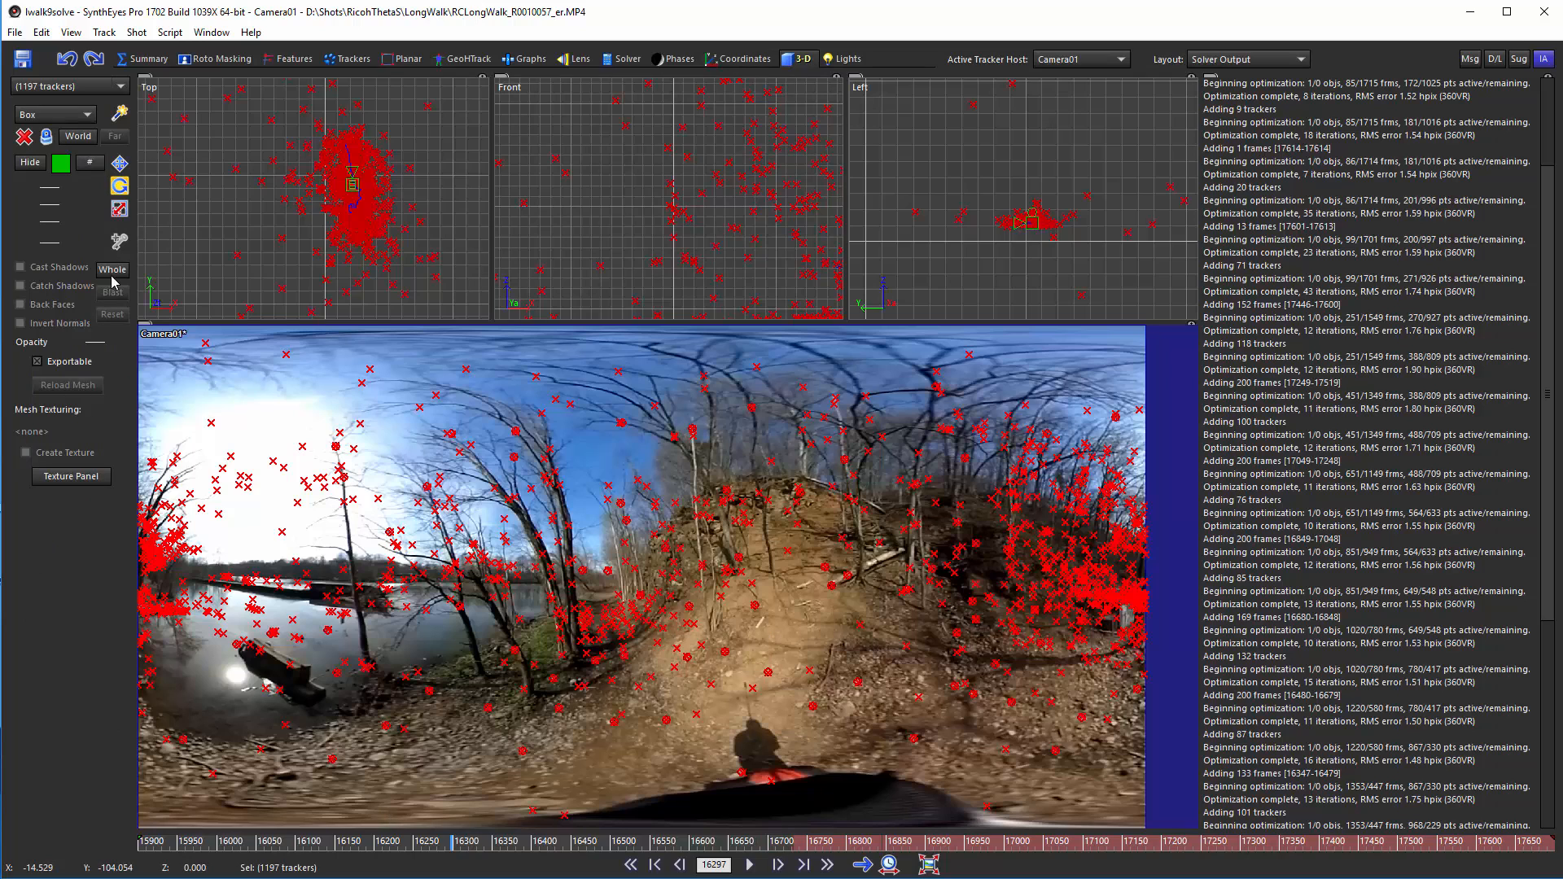
{"action": "left_click", "coordinate": [114, 273]}
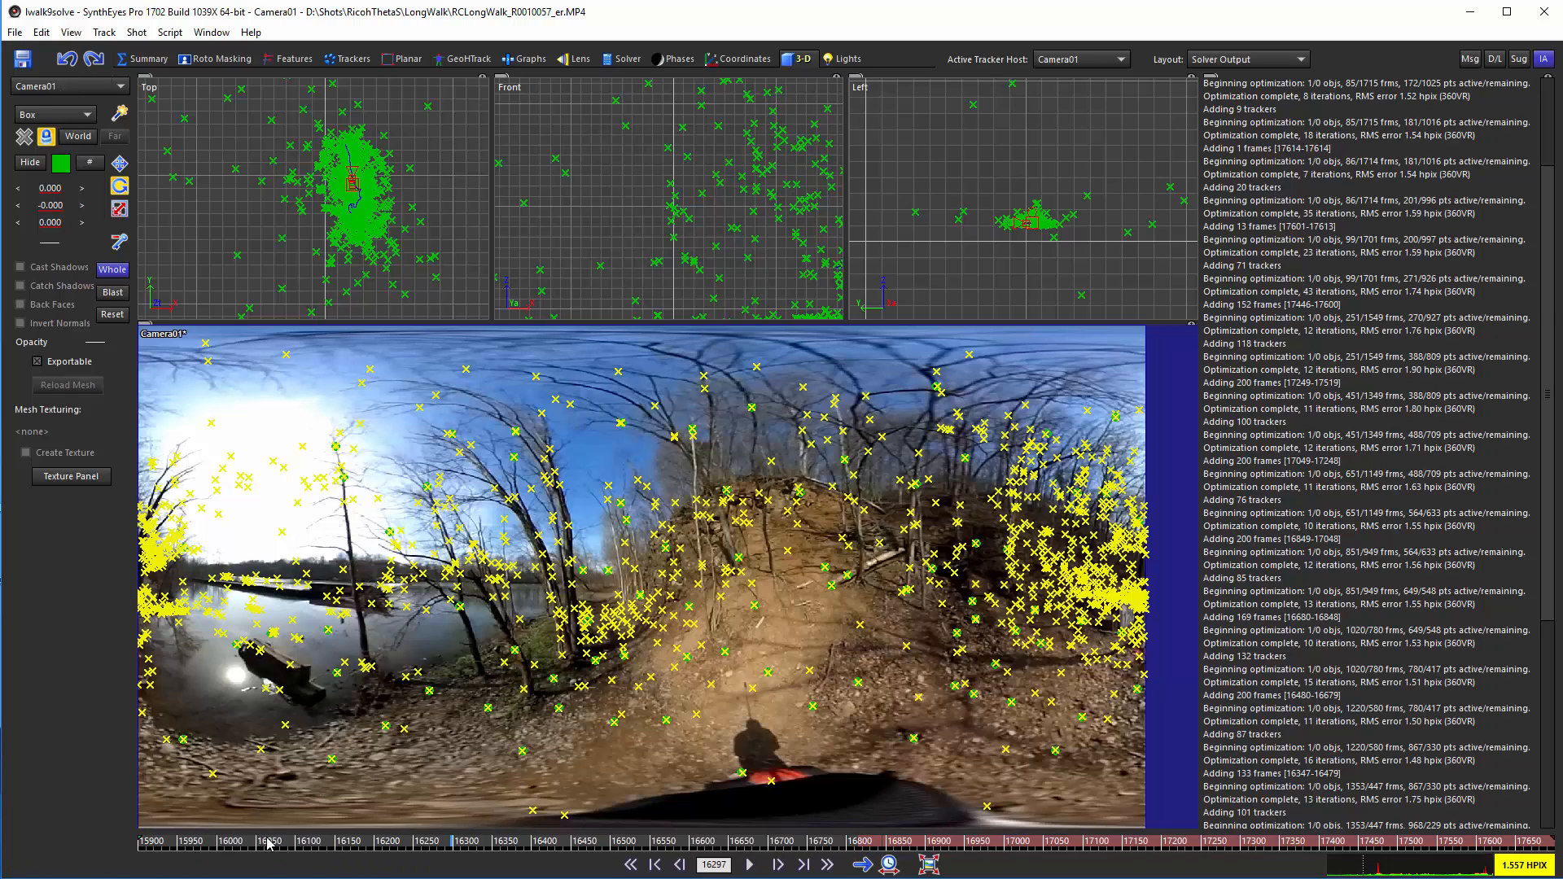
{"action": "left_click_drag", "start_coordinate": [245, 841], "coordinate": [138, 843]}
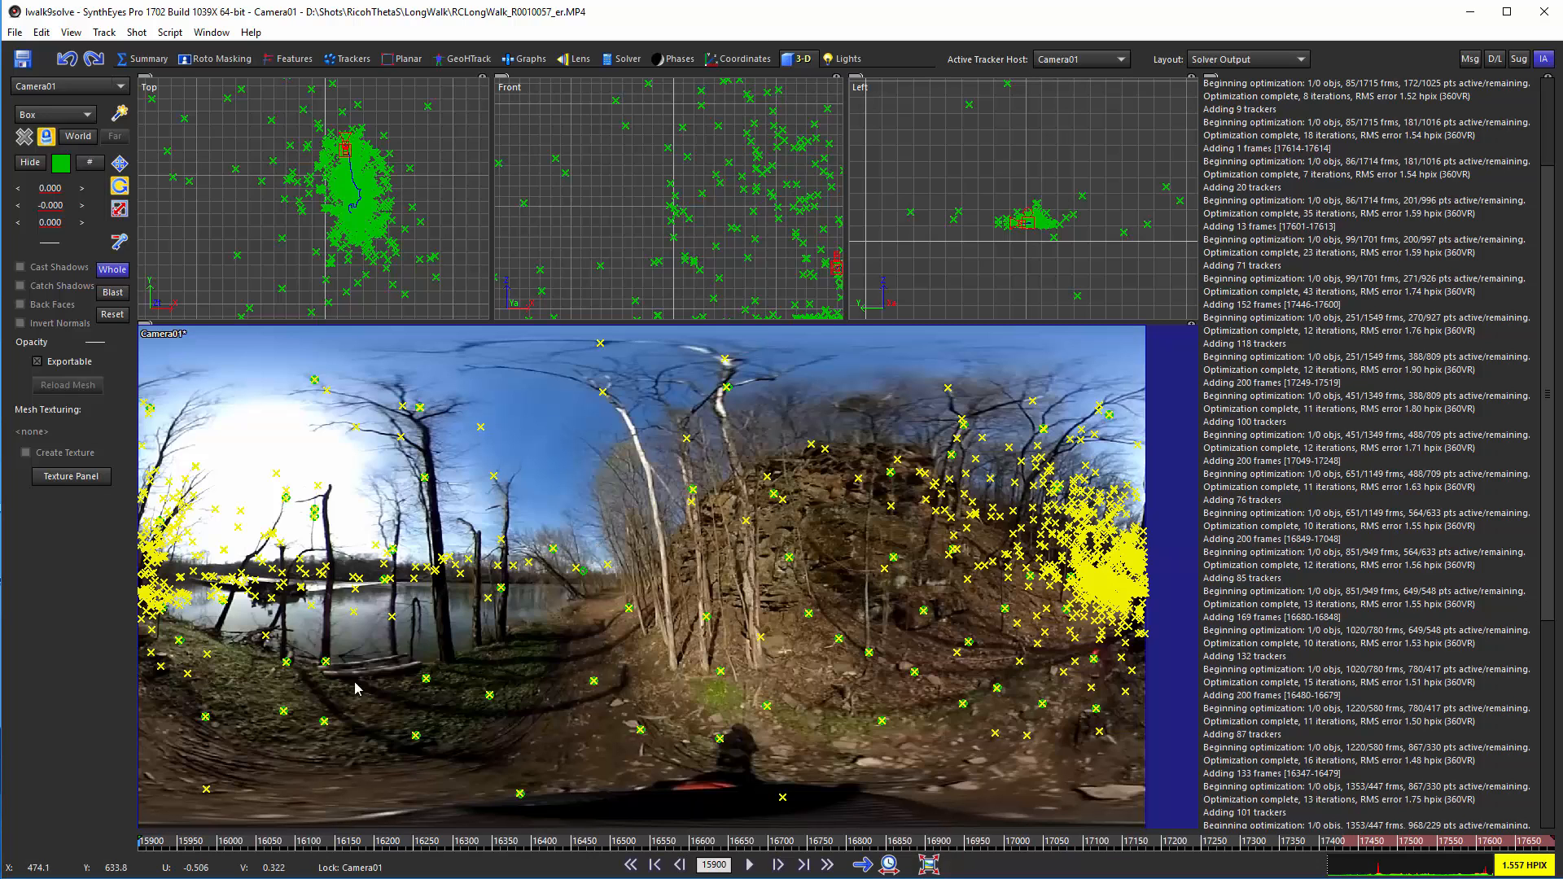
{"action": "left_click_drag", "start_coordinate": [352, 848], "coordinate": [775, 865]}
{"action": "left_click", "coordinate": [775, 865]}
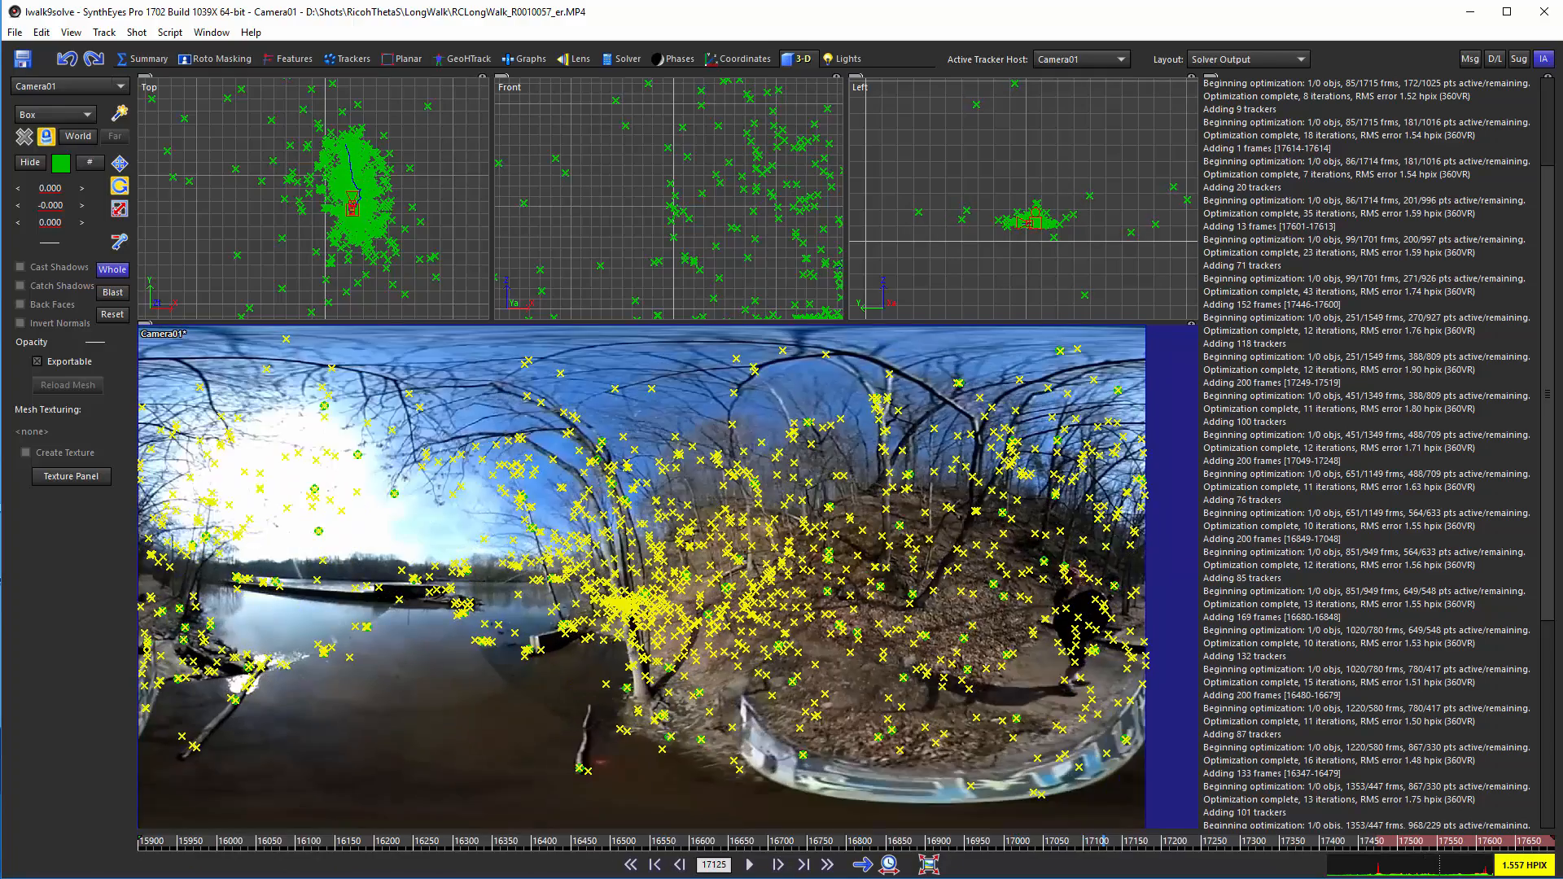
- Switch from the Summary room's Quad layout to the Camera layout and play the shot to around frame 15983 to examine the trackers
{"action": "left_click", "coordinate": [166, 60]}
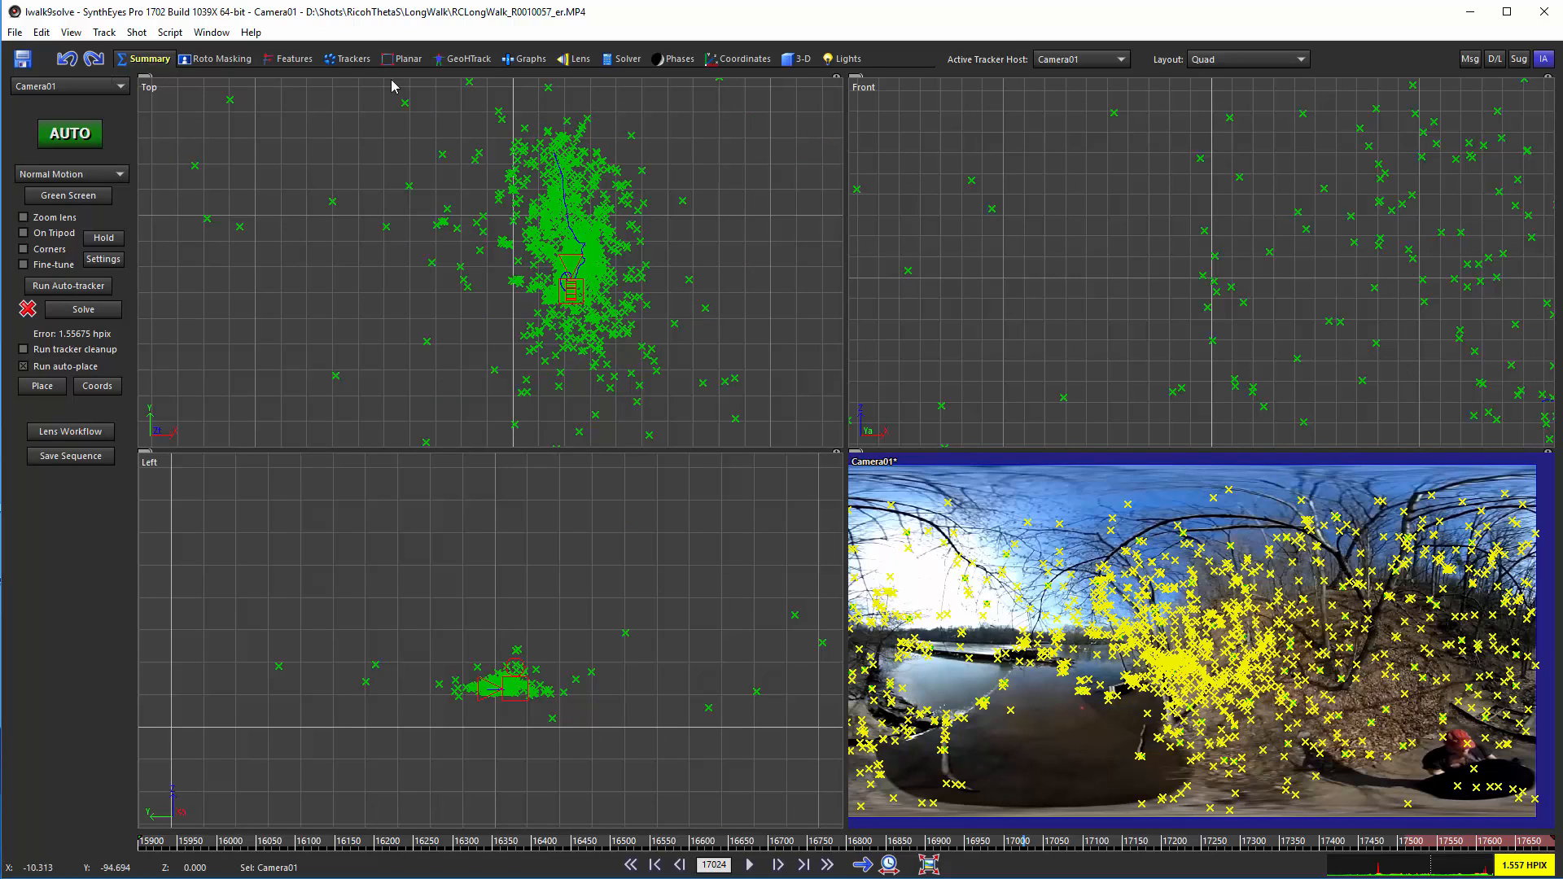
{"action": "left_click", "coordinate": [1202, 60]}
{"action": "left_click", "coordinate": [1213, 78]}
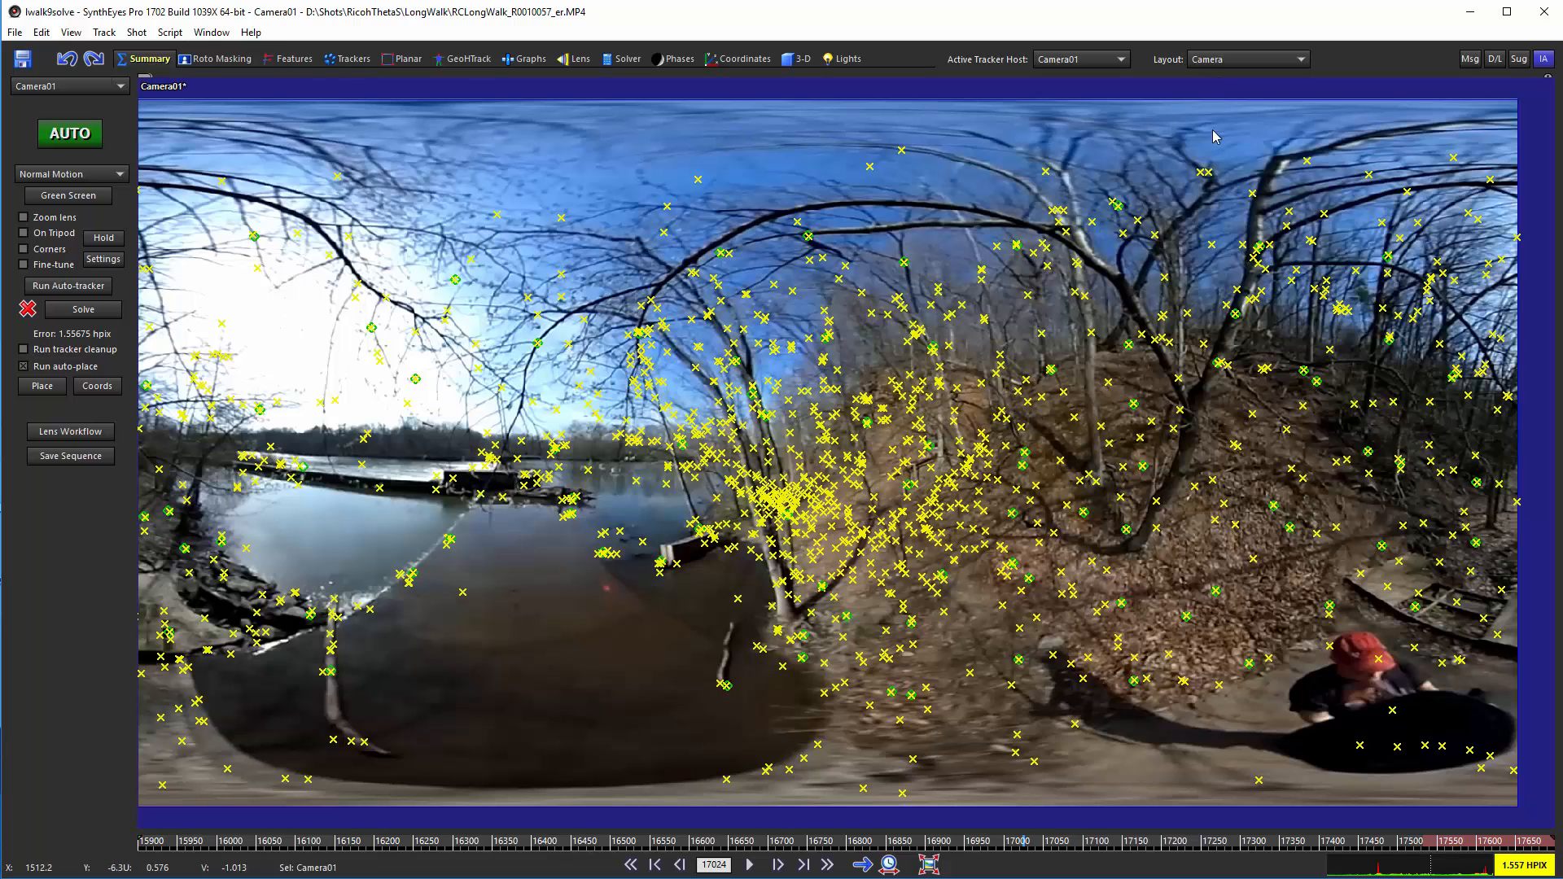
{"action": "key", "text": "space"}
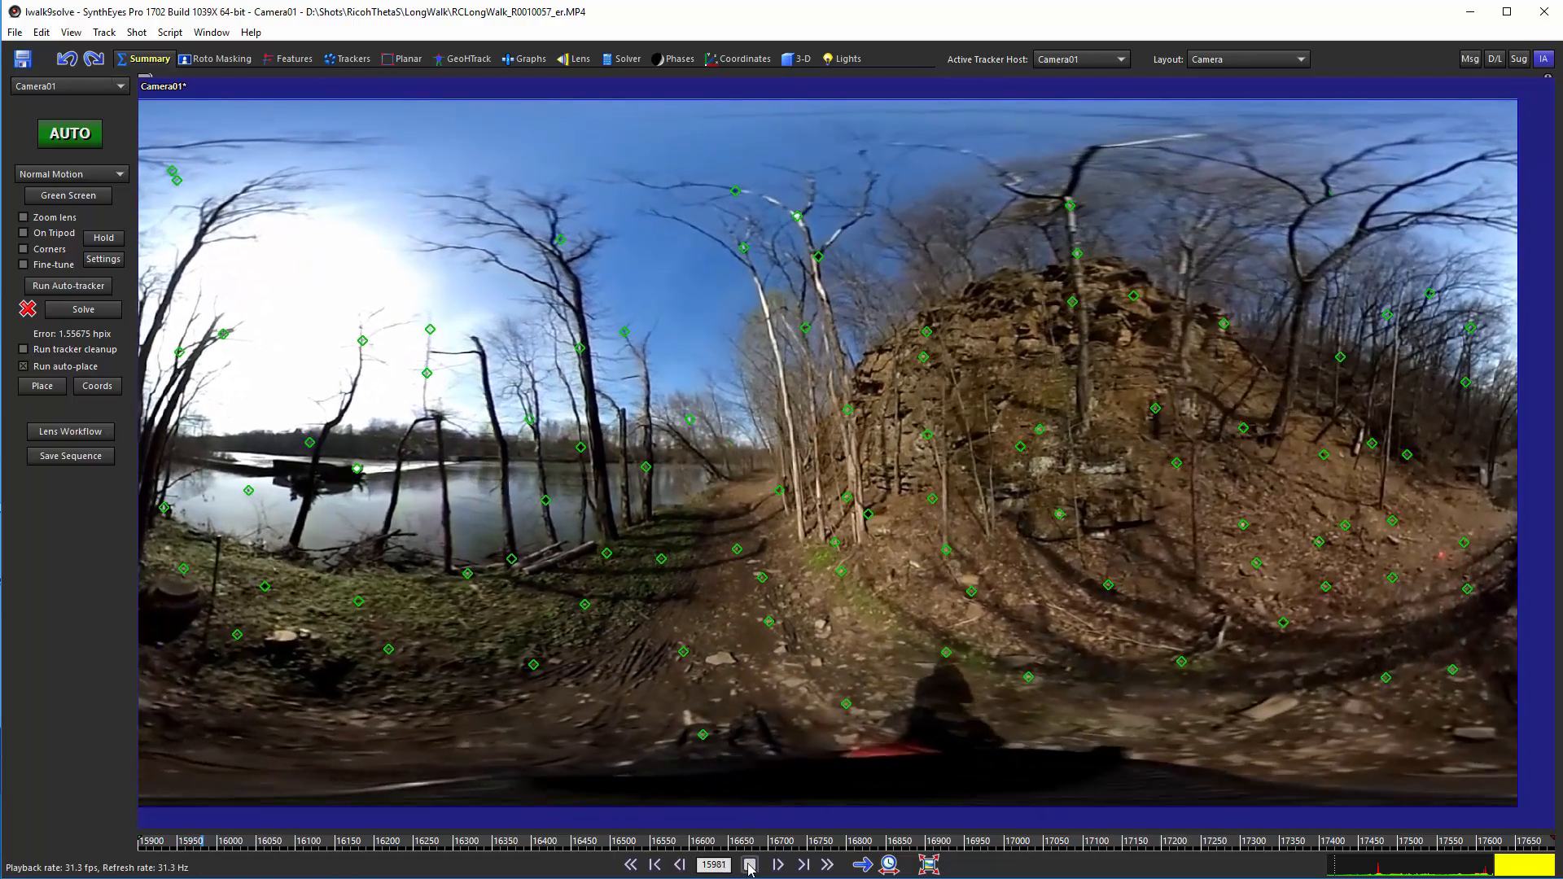
{"action": "left_click", "coordinate": [750, 867]}
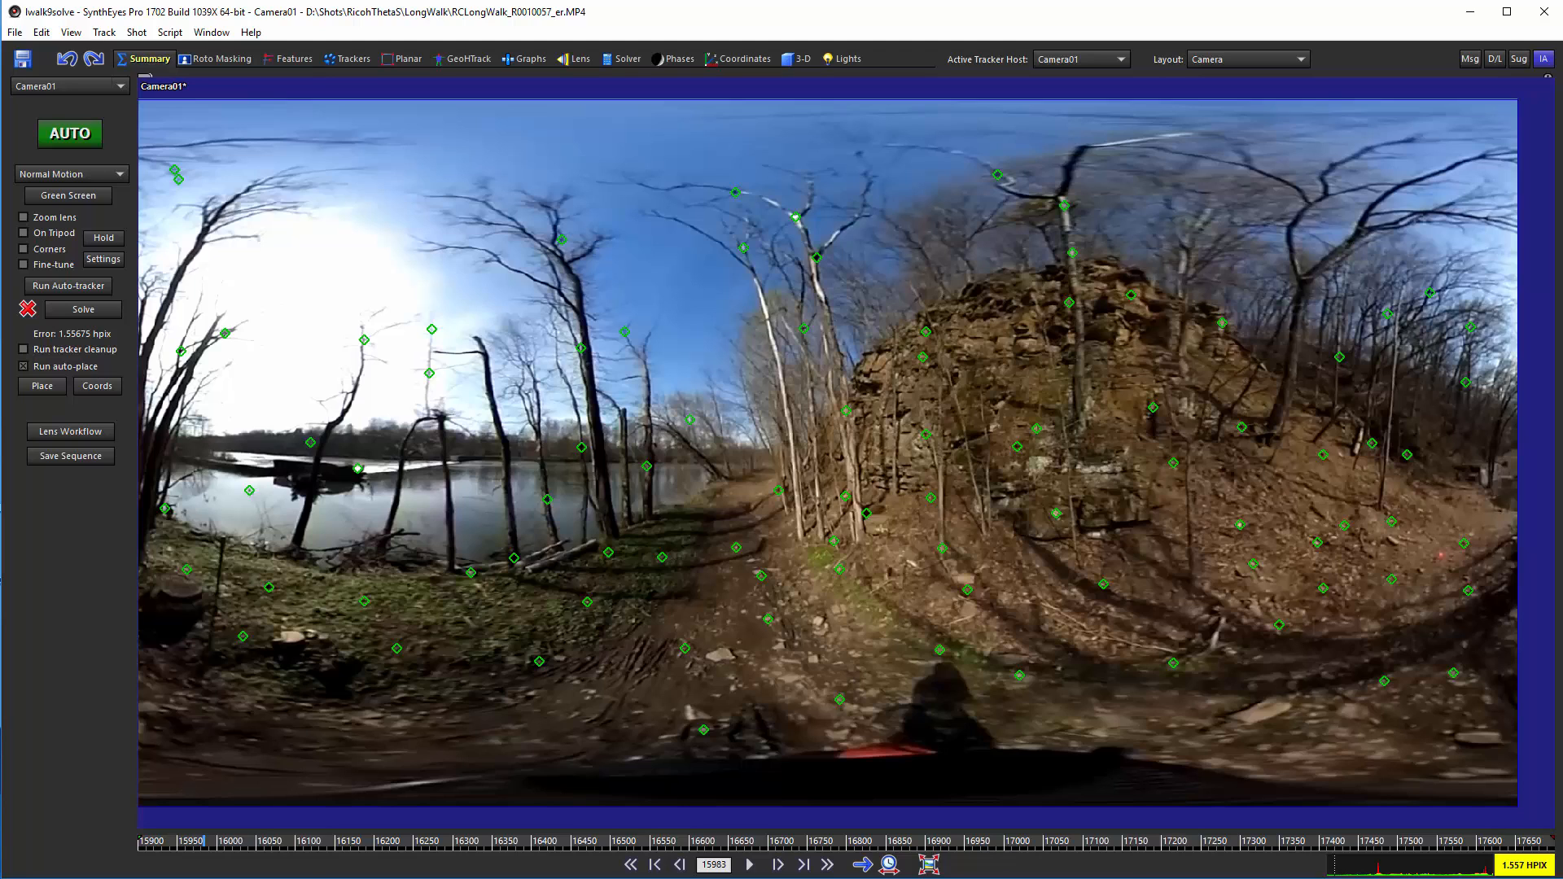
- Switch to File Explorer to check the lwalk9.txt export in the LongWalk folder, and return to SynthEyes
{"action": "key", "text": "alt+Tab"}
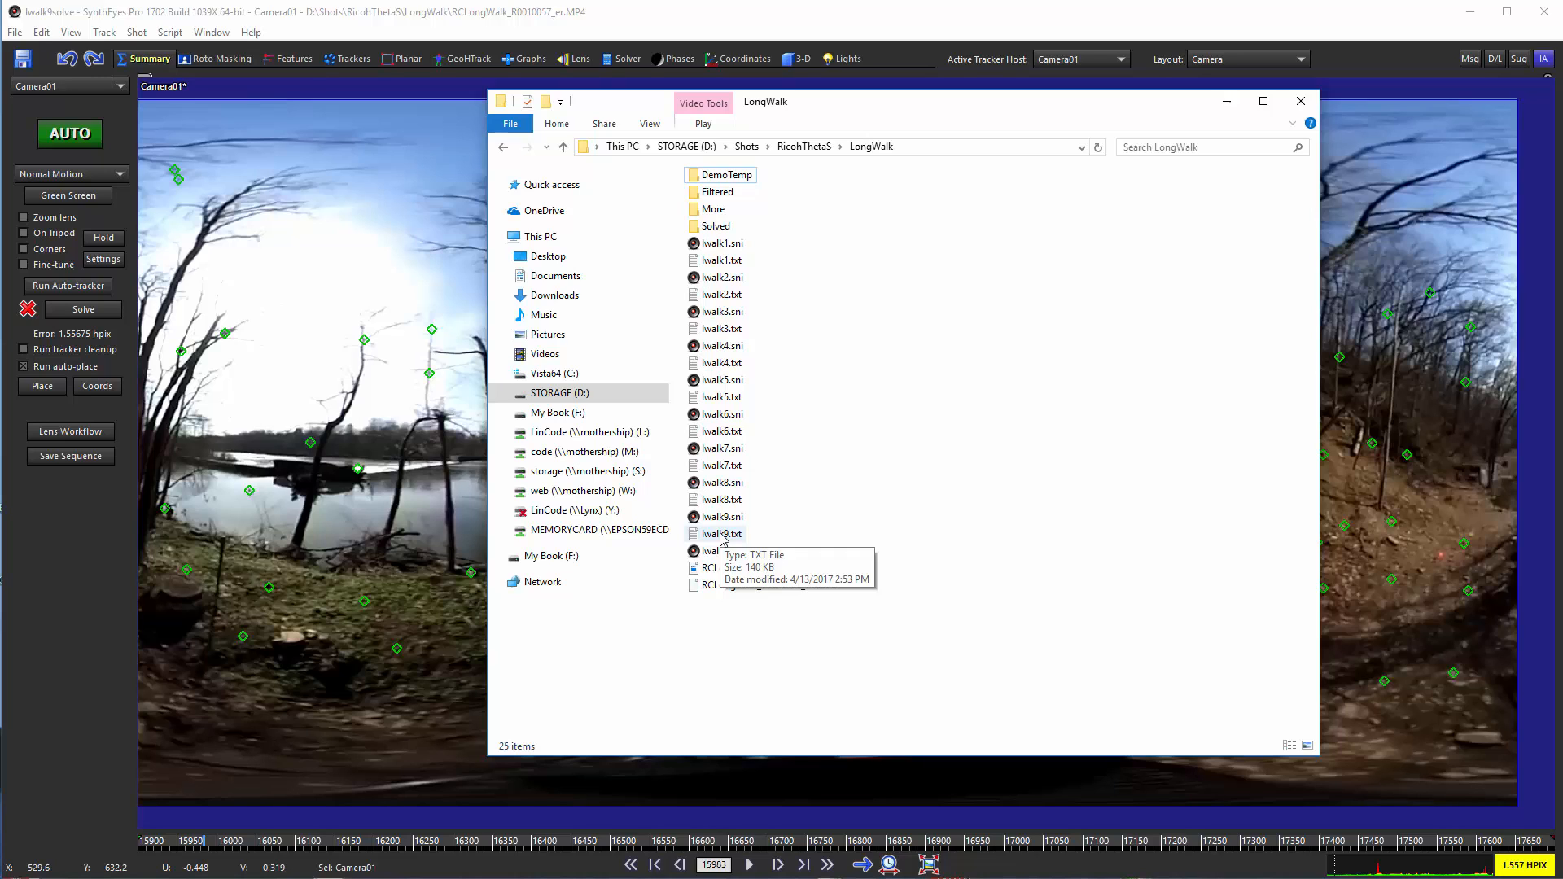
{"action": "left_click", "coordinate": [355, 24]}
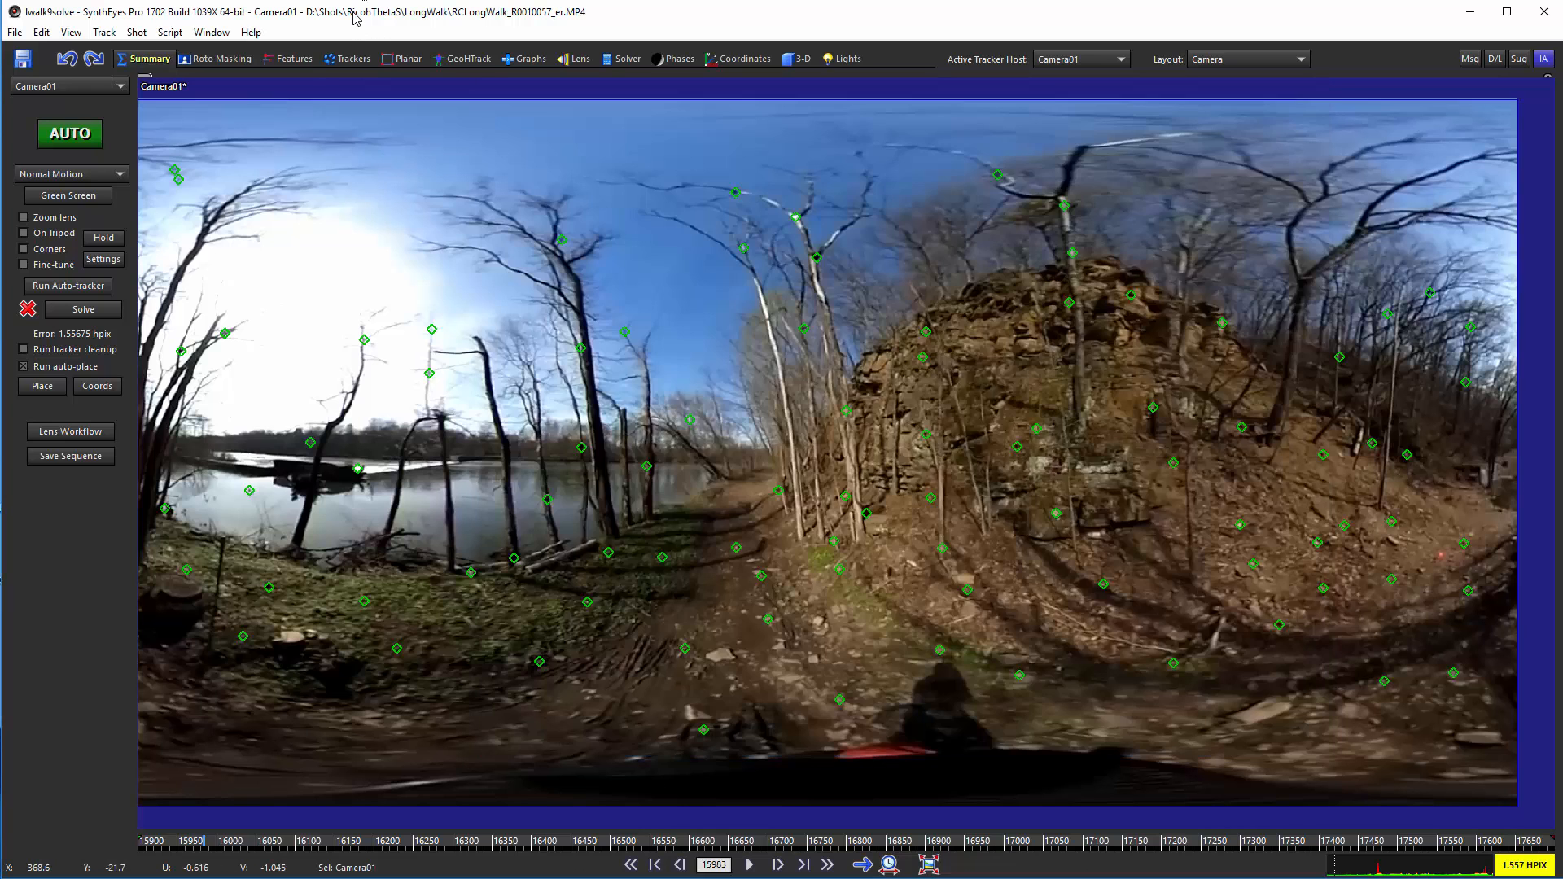
- Create a new scene from the full RCLongWalk_R0010057_er.MP4 shot, discarding the current scene's changes and accepting 360 VR Mode Present
{"action": "left_click", "coordinate": [20, 36]}
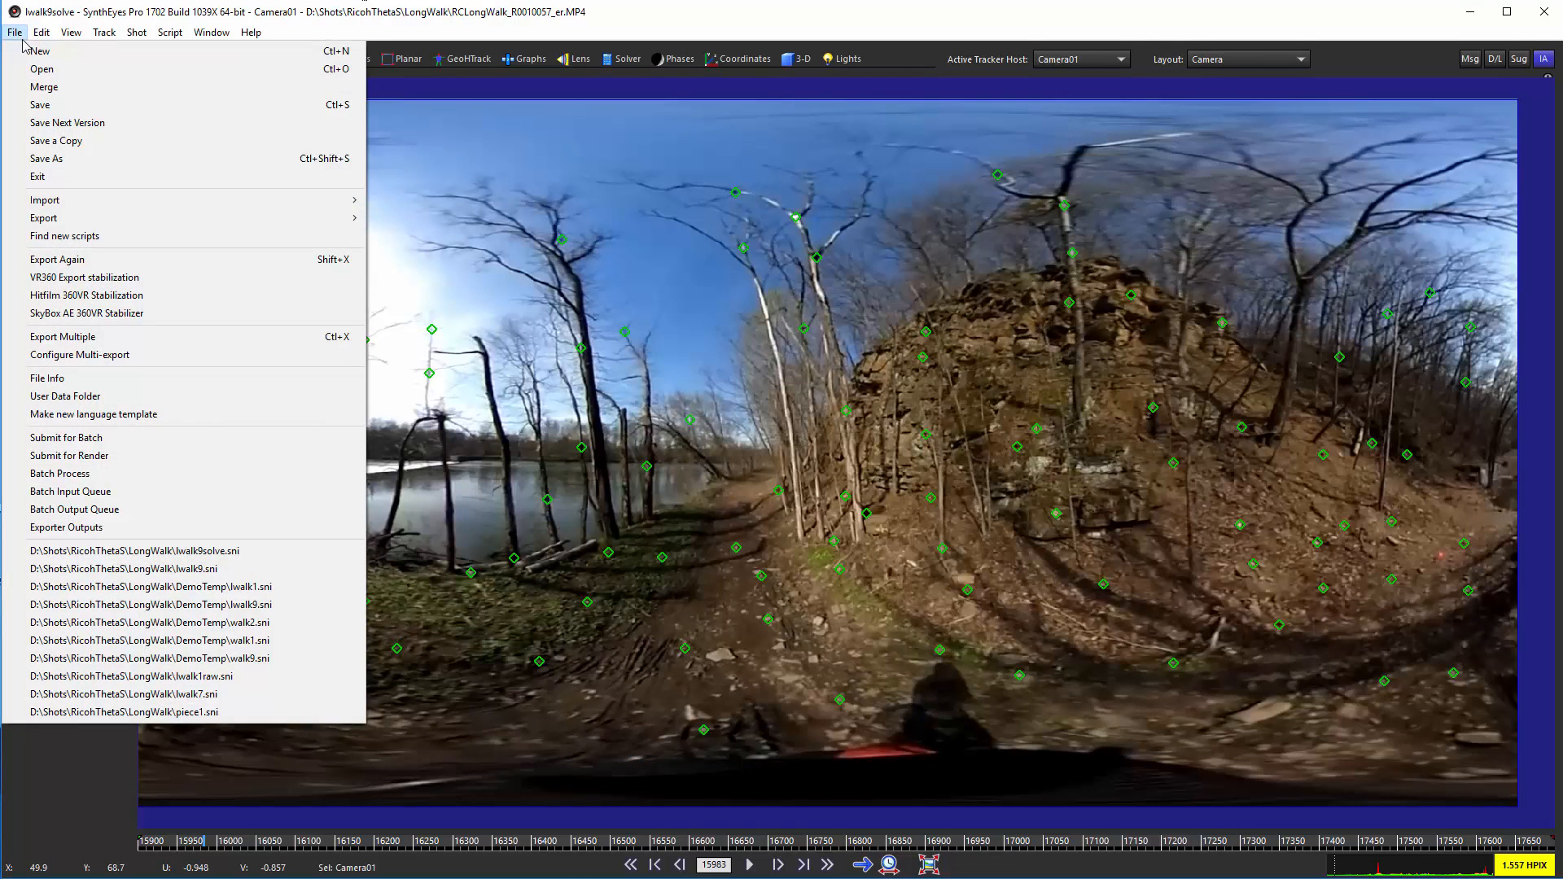
{"action": "left_click", "coordinate": [29, 51]}
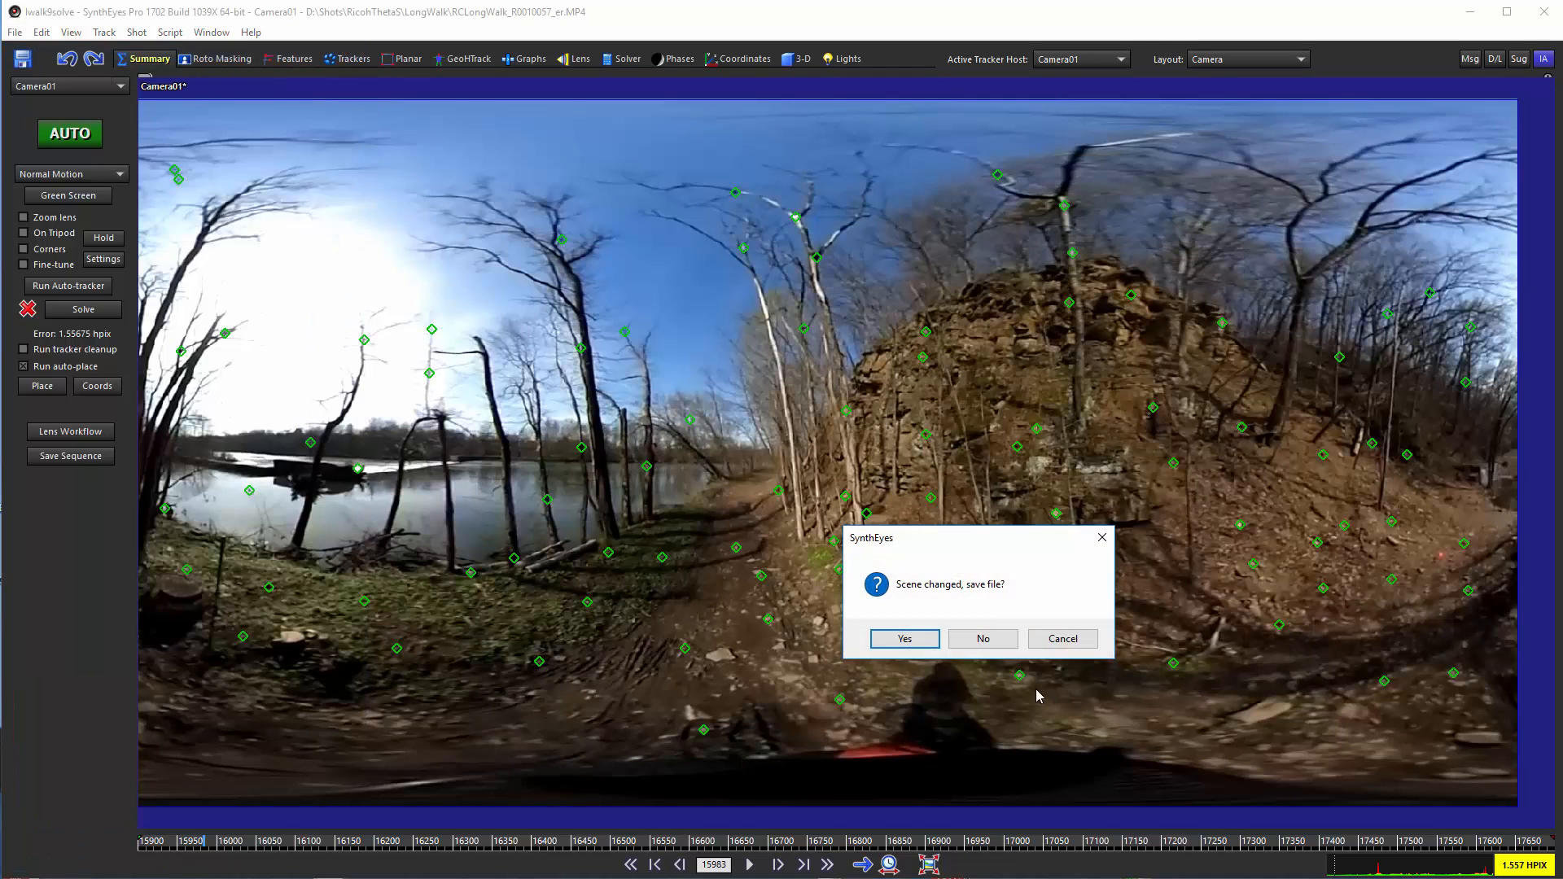
{"action": "left_click", "coordinate": [977, 640]}
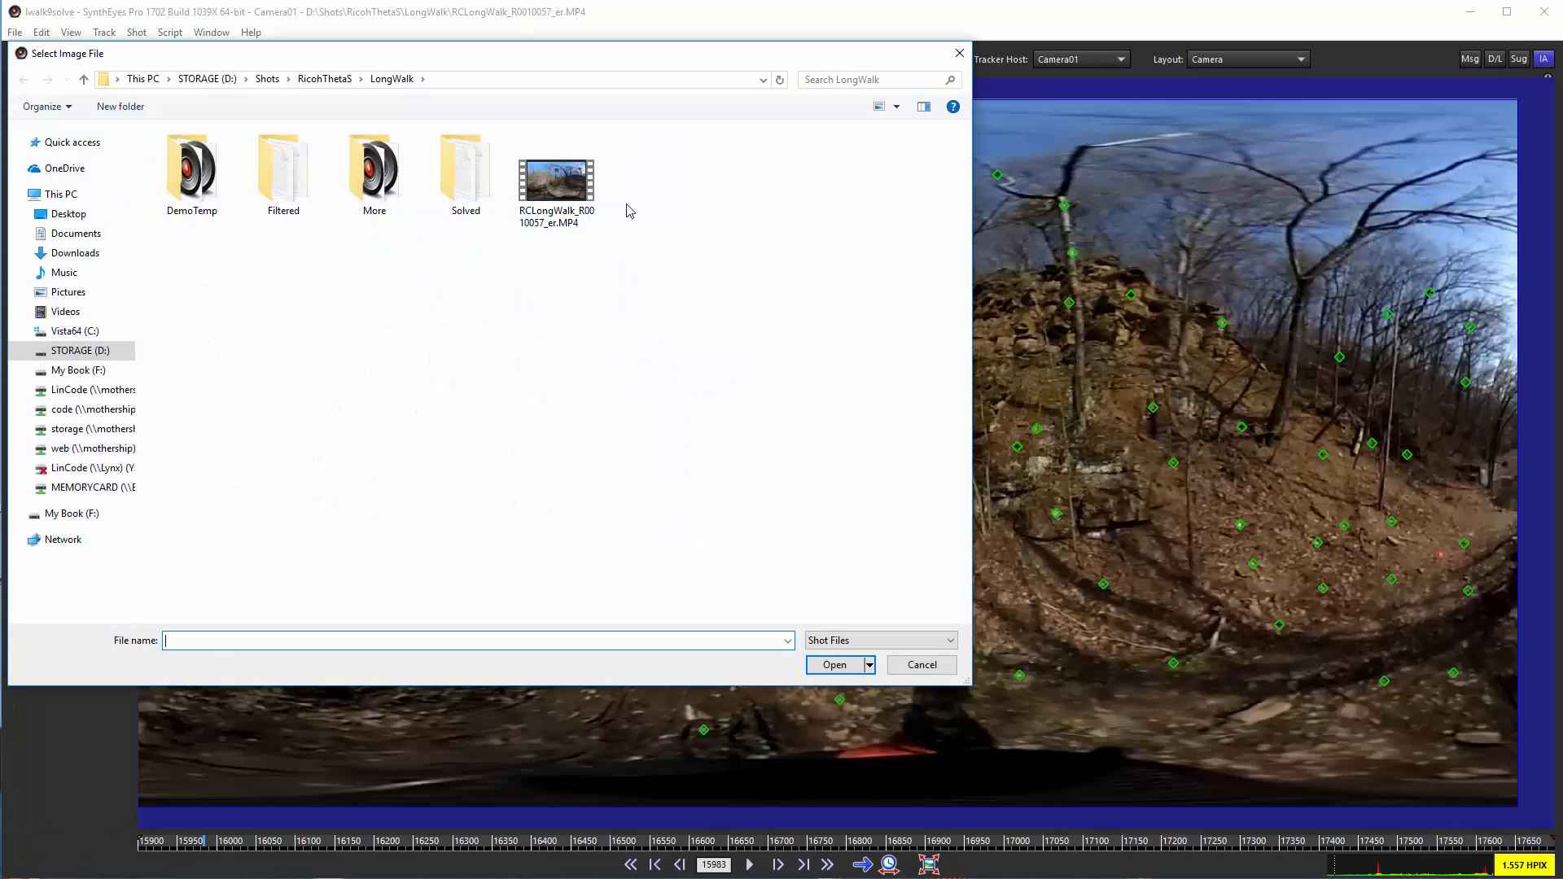
{"action": "double_click", "coordinate": [569, 189]}
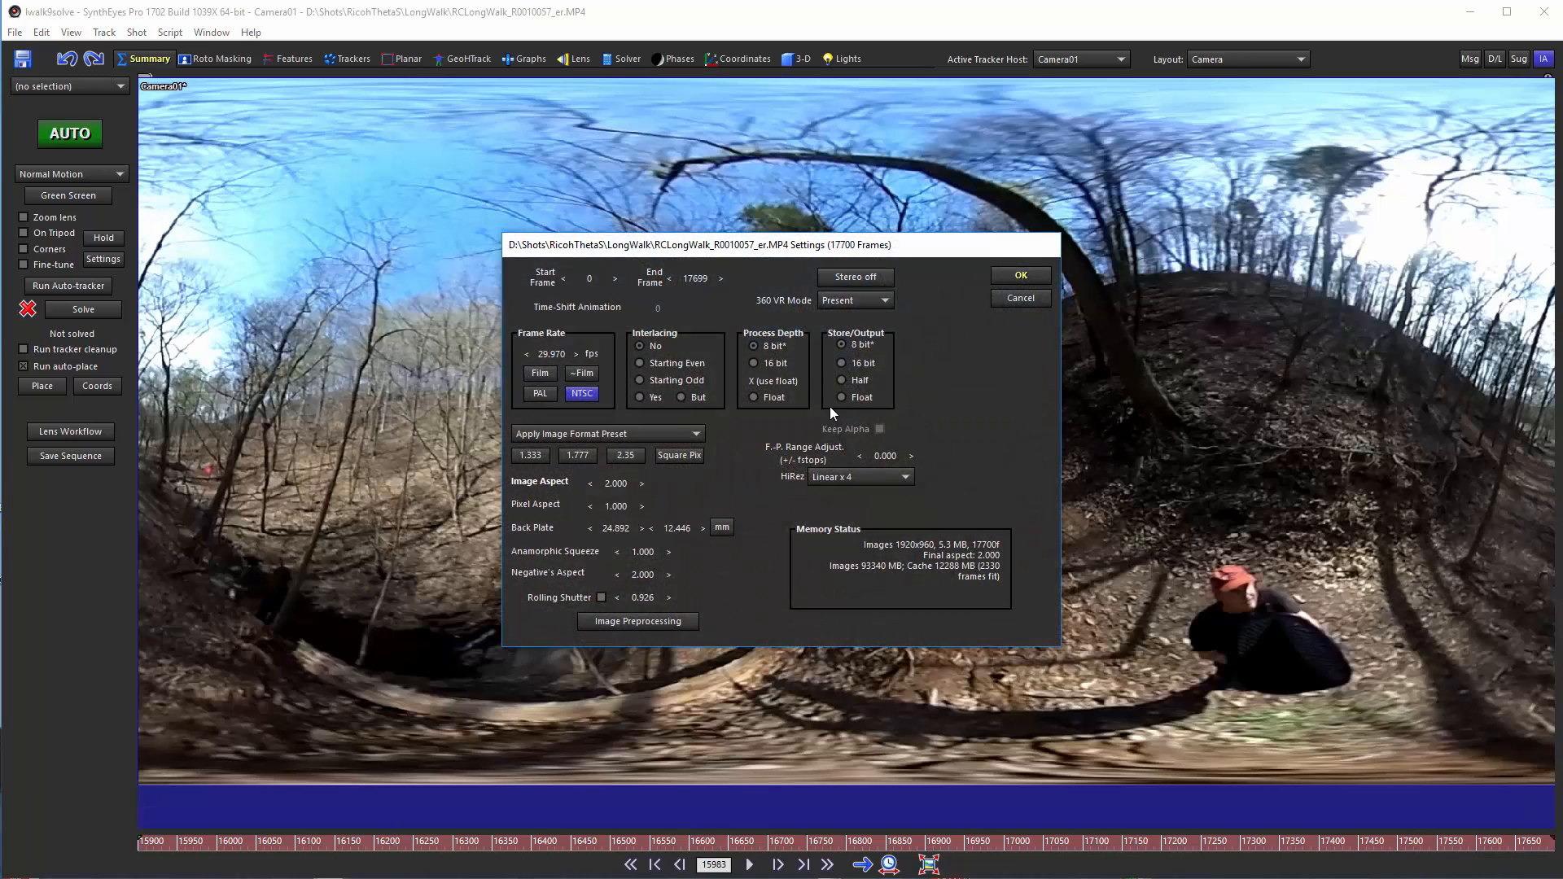
{"action": "left_click", "coordinate": [1018, 276]}
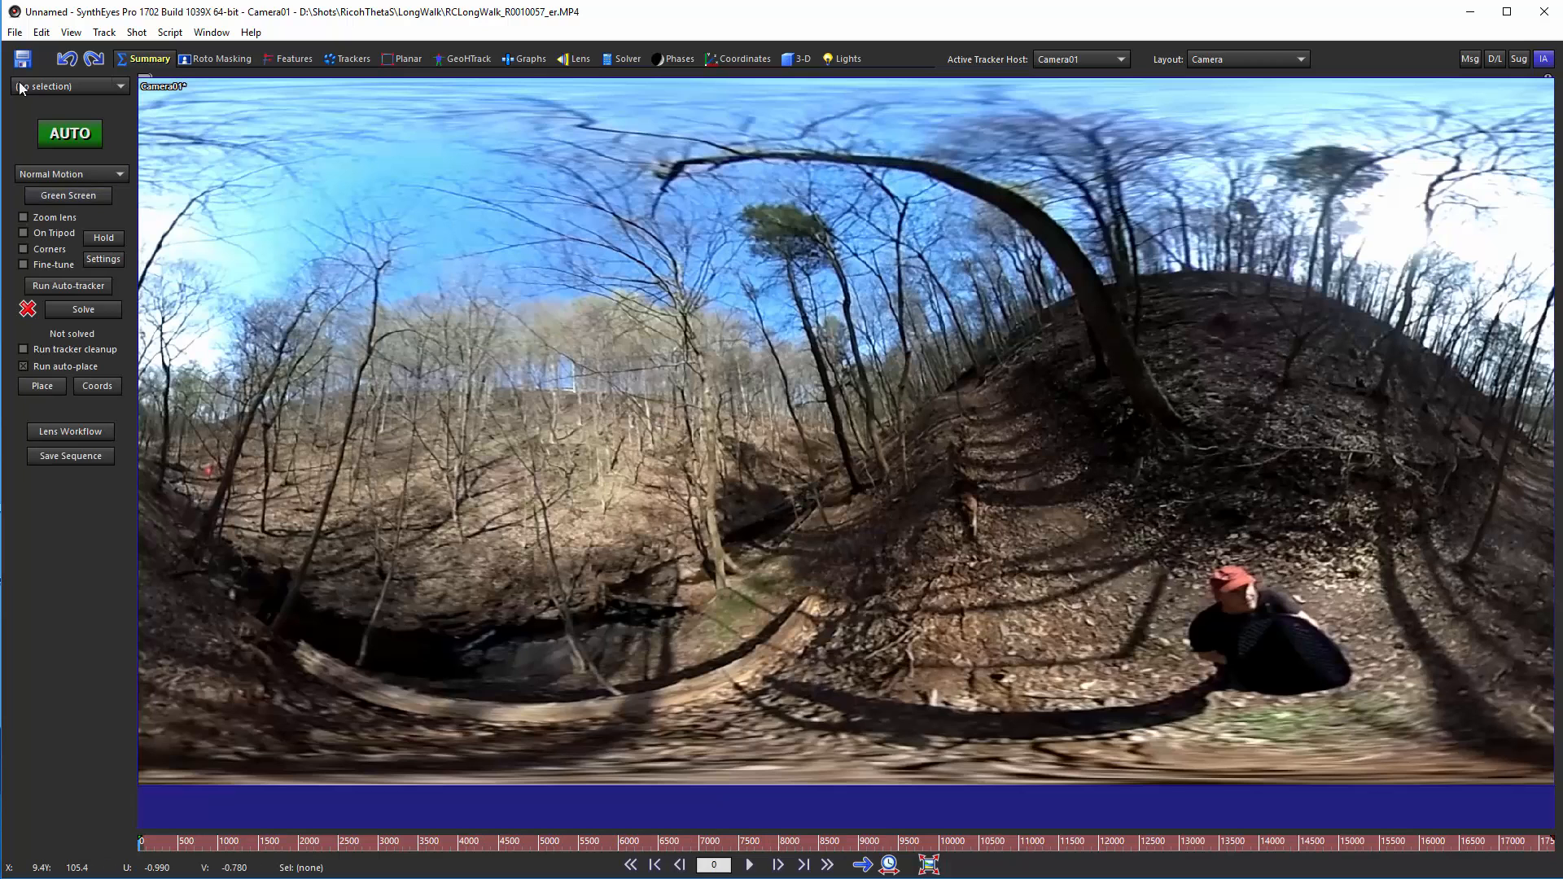
- Import the chain of overlapping stabilization files with VR360 Blend stabilizations, starting from lwalk1.txt in the LongWalk folder
{"action": "left_click", "coordinate": [15, 33]}
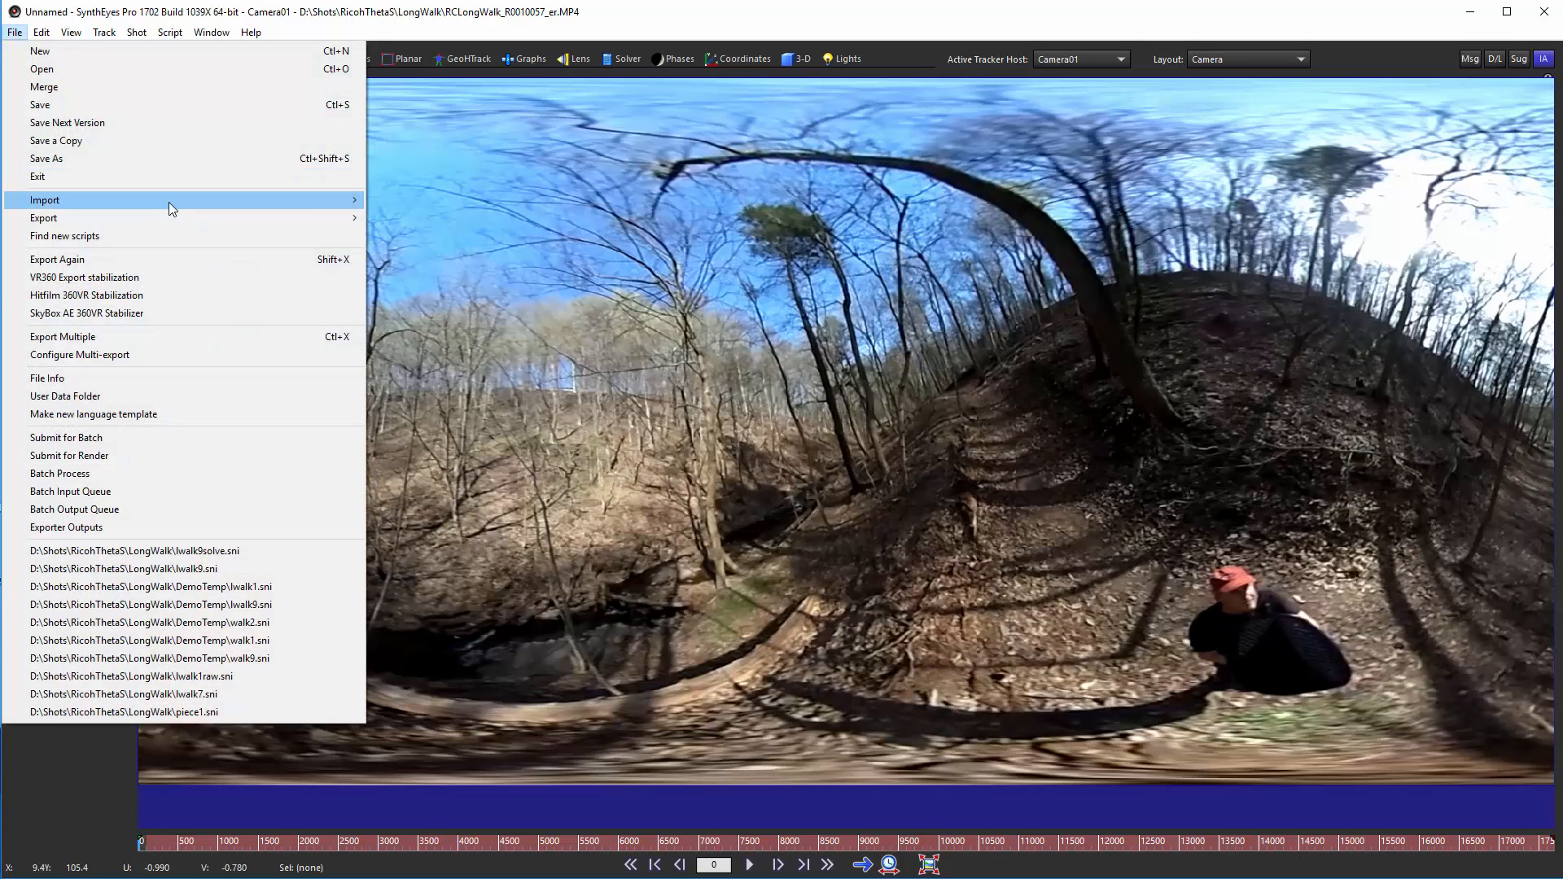
{"action": "mouse_move", "coordinate": [195, 204]}
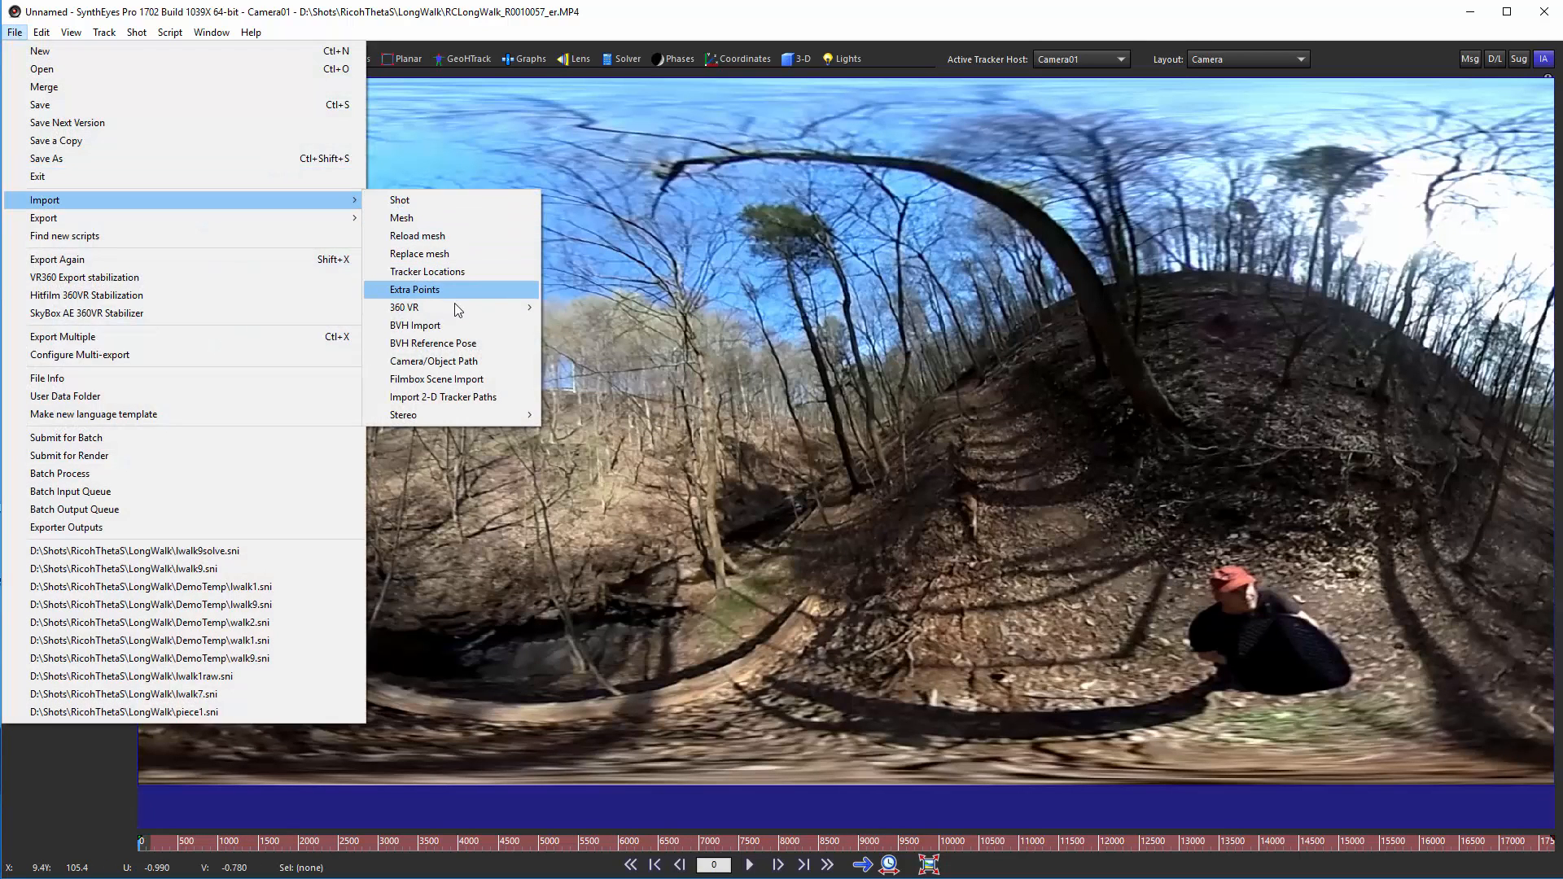
{"action": "mouse_move", "coordinate": [500, 307]}
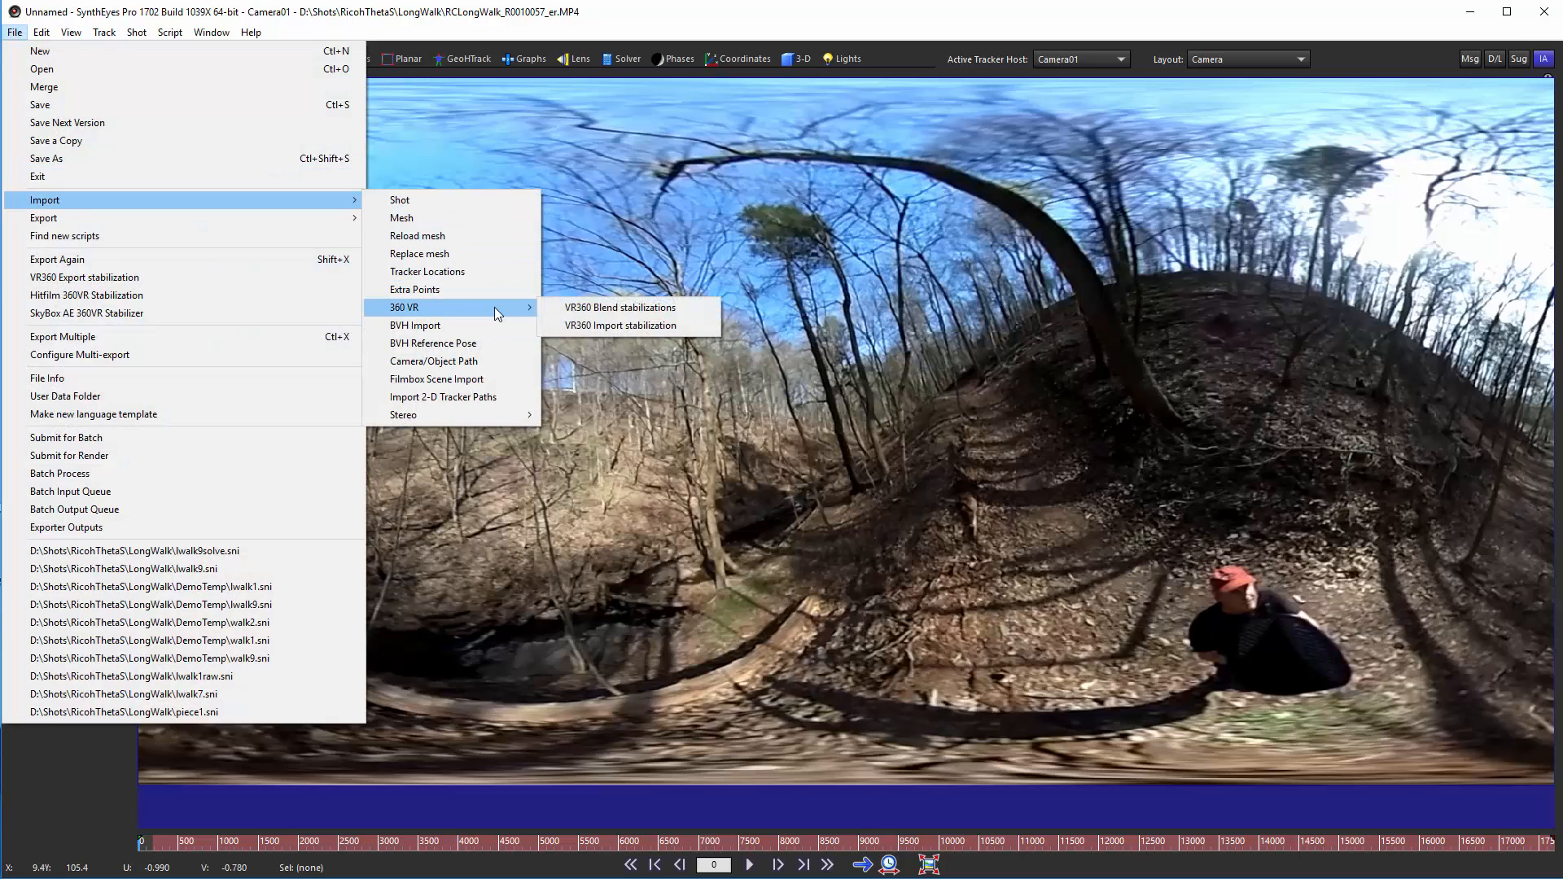
{"action": "left_click", "coordinate": [585, 311]}
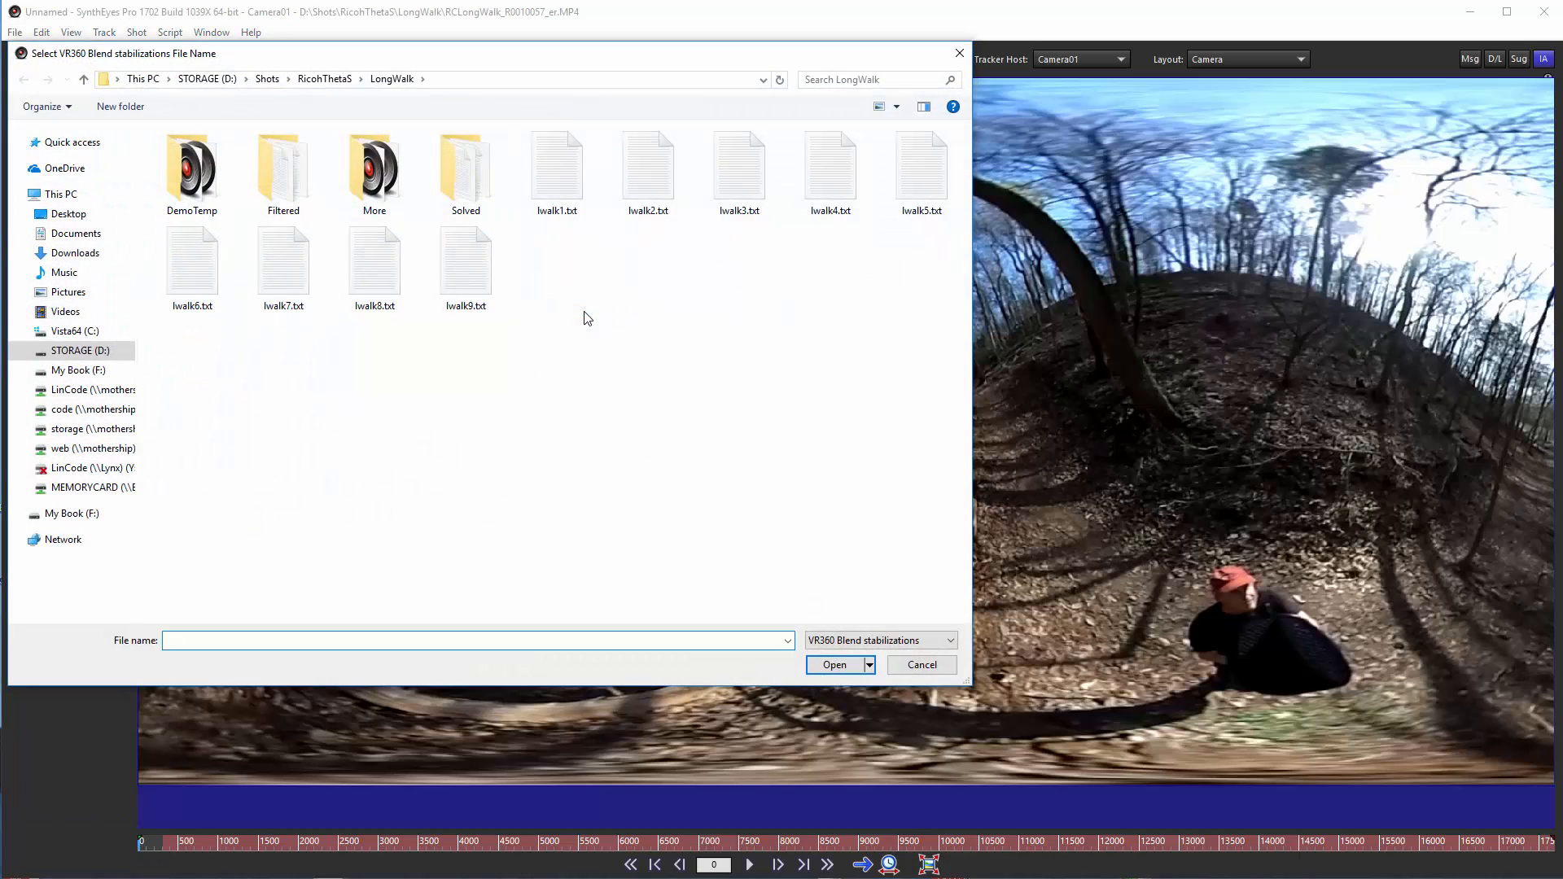
{"action": "left_click", "coordinate": [559, 165]}
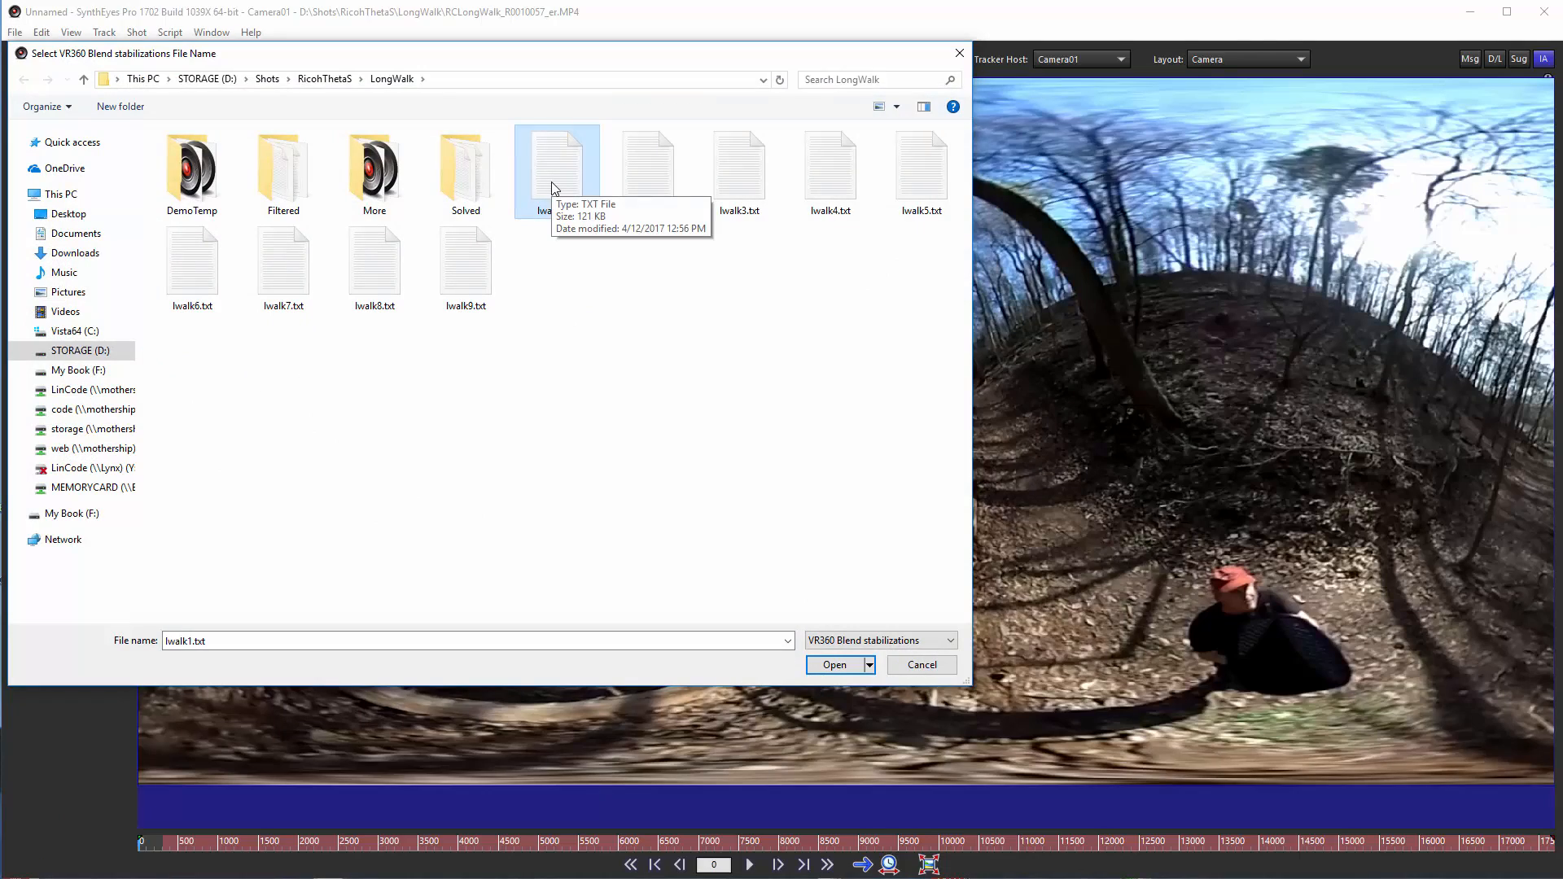
{"action": "double_click", "coordinate": [553, 187]}
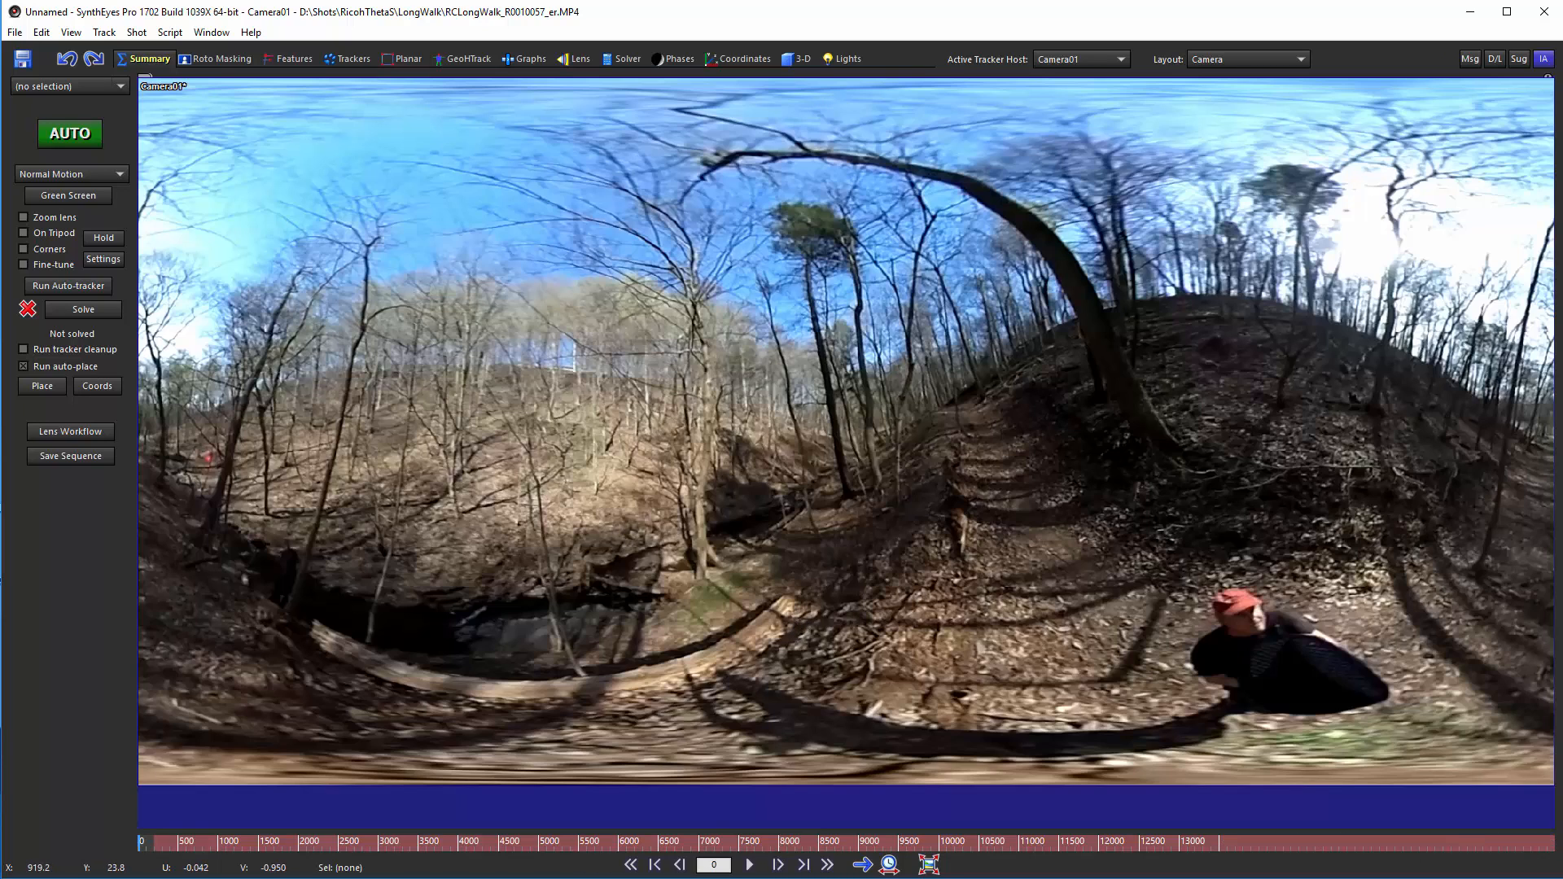
- In the Graphs room, expand Camera01 Shot's Stabilizer Out channels and hide the Lens, Color, Rgn. Of Interest and Stabilizer In curves
{"action": "left_click", "coordinate": [526, 59]}
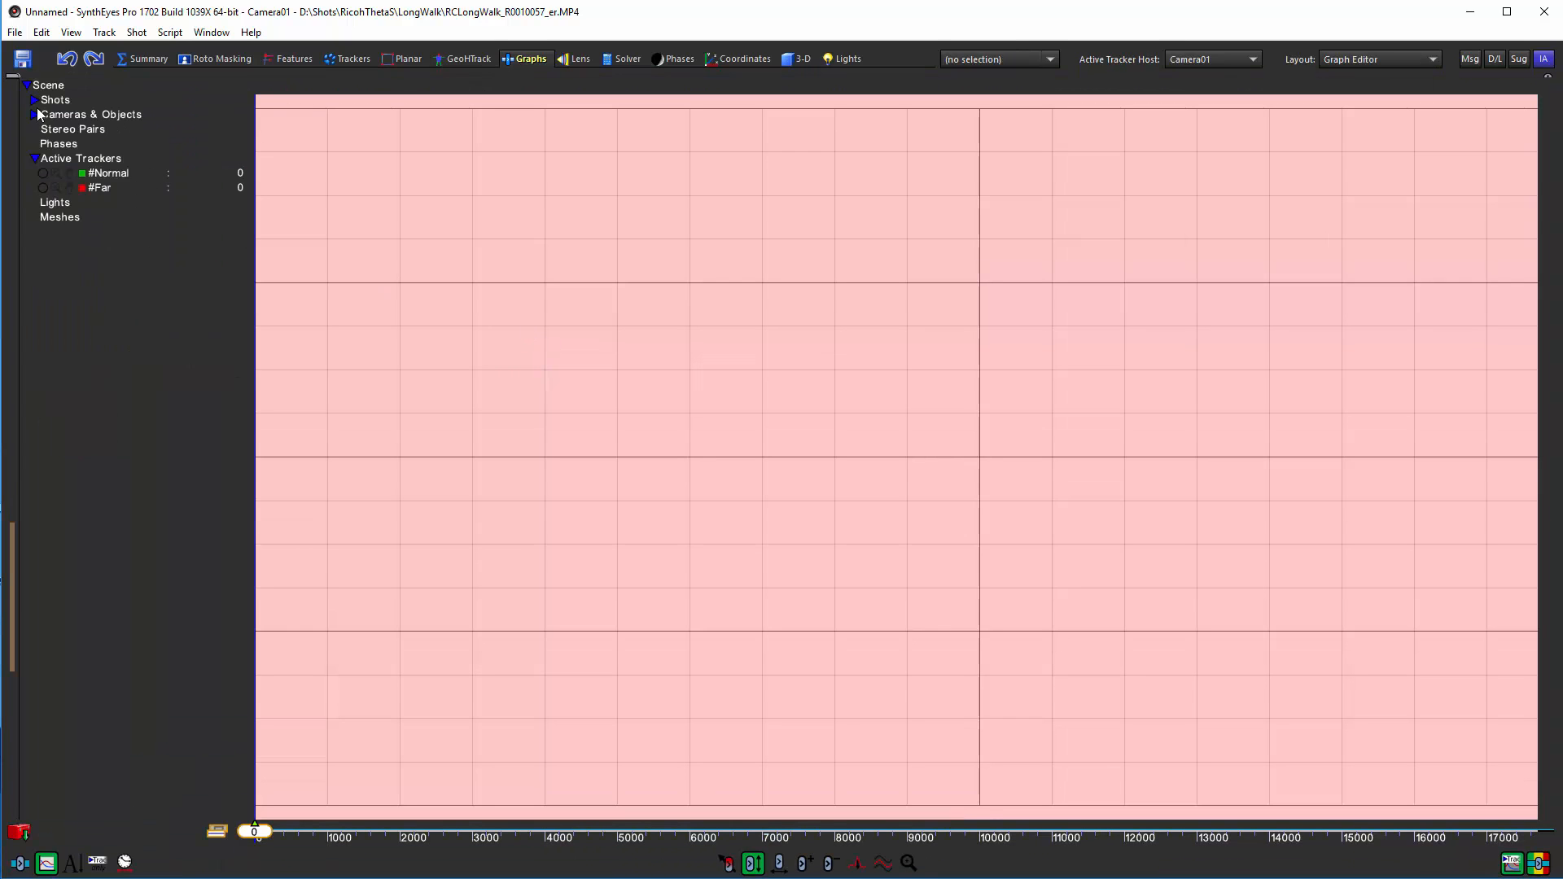
{"action": "left_click", "coordinate": [34, 100]}
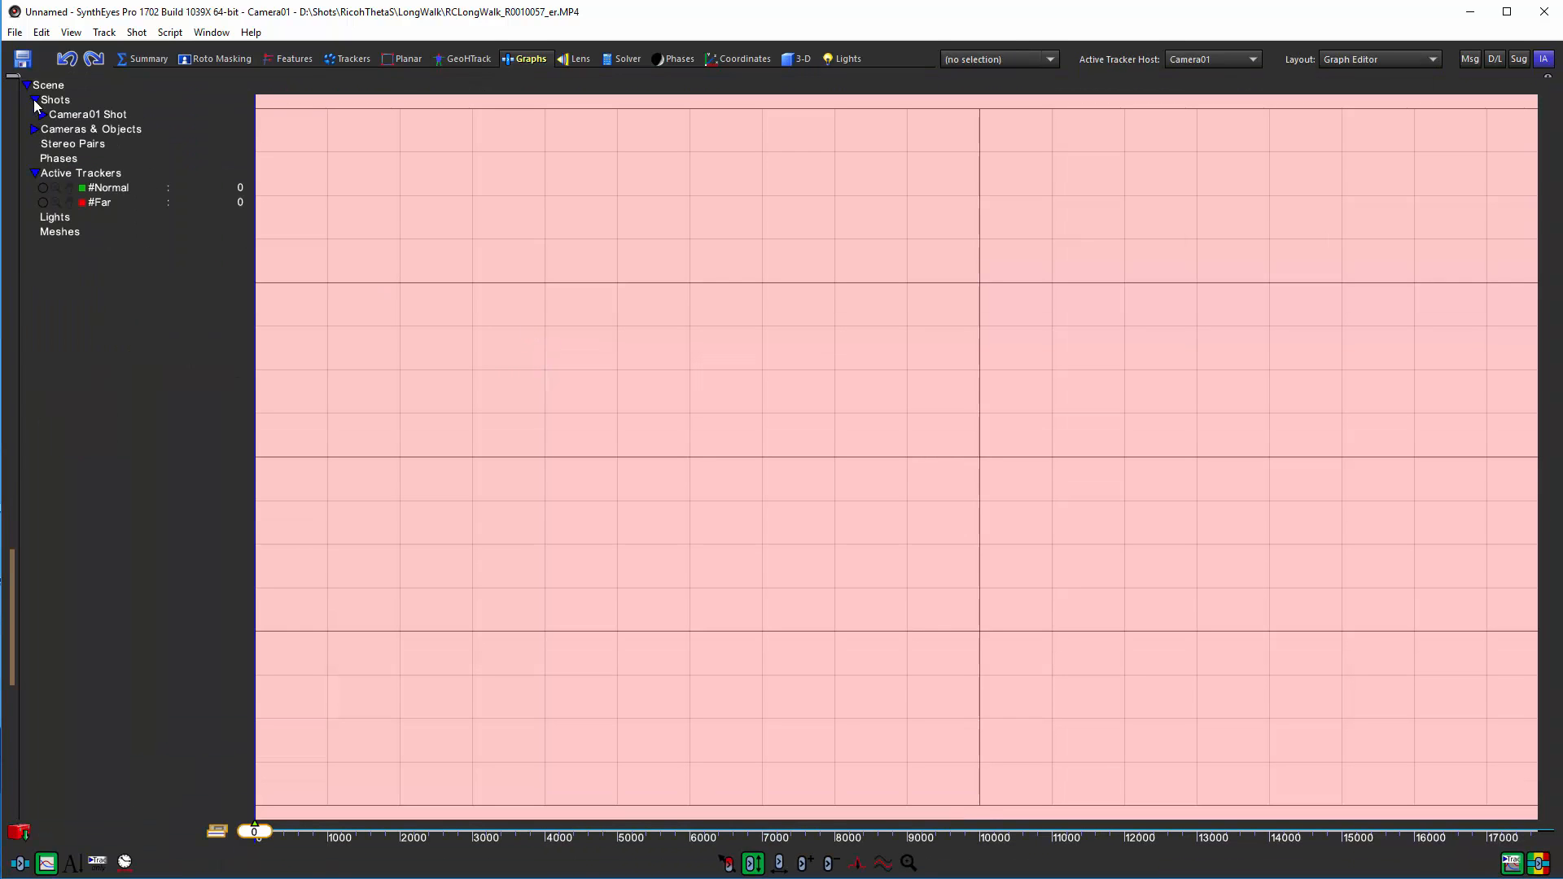
{"action": "left_click", "coordinate": [43, 115]}
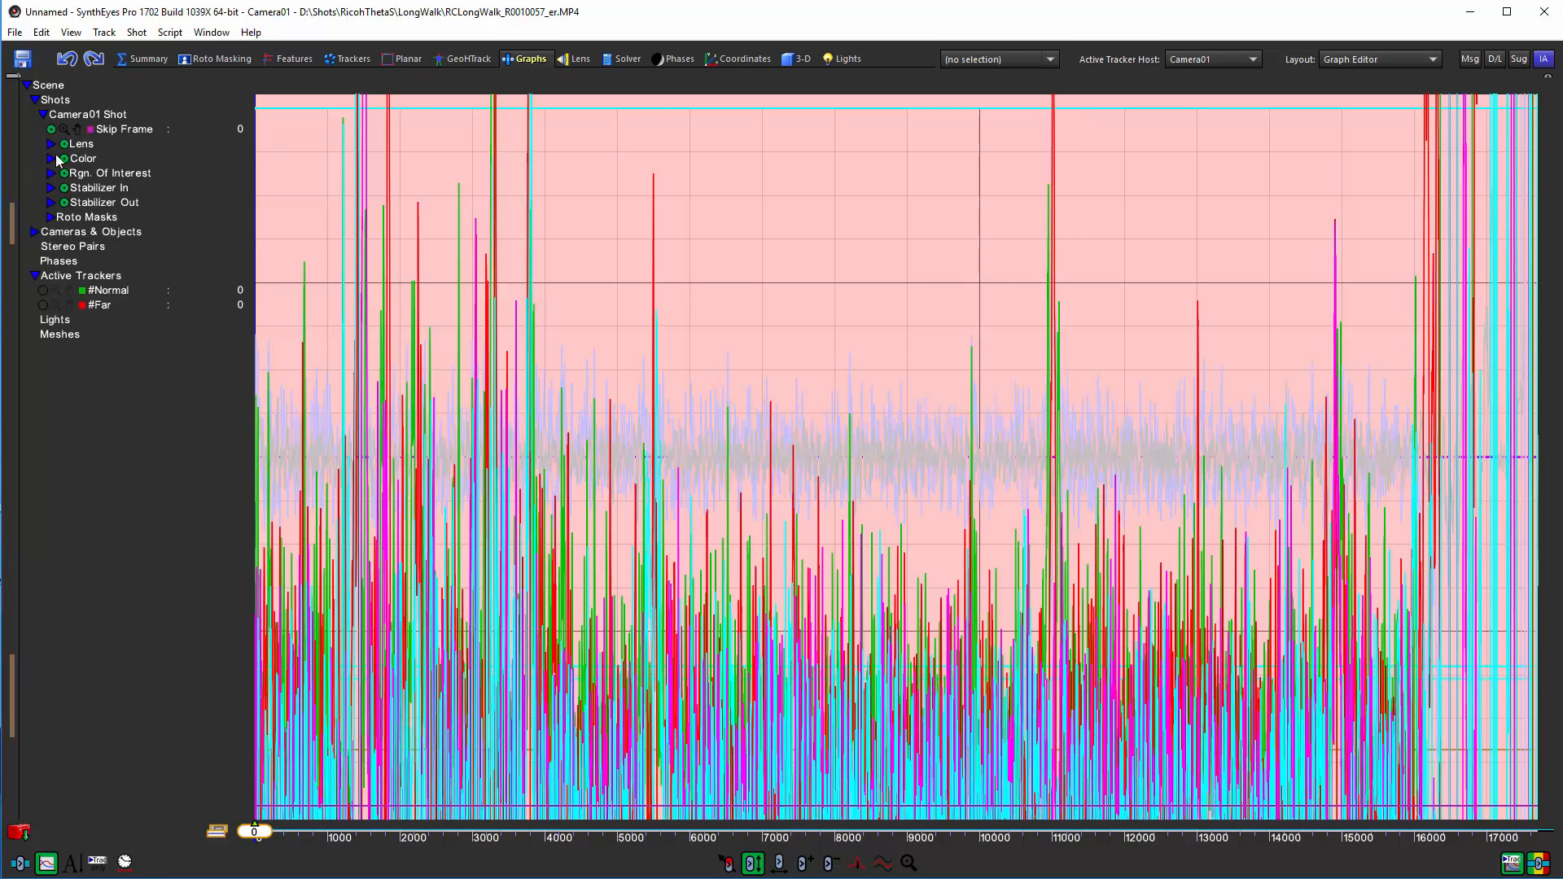
{"action": "left_click", "coordinate": [54, 203]}
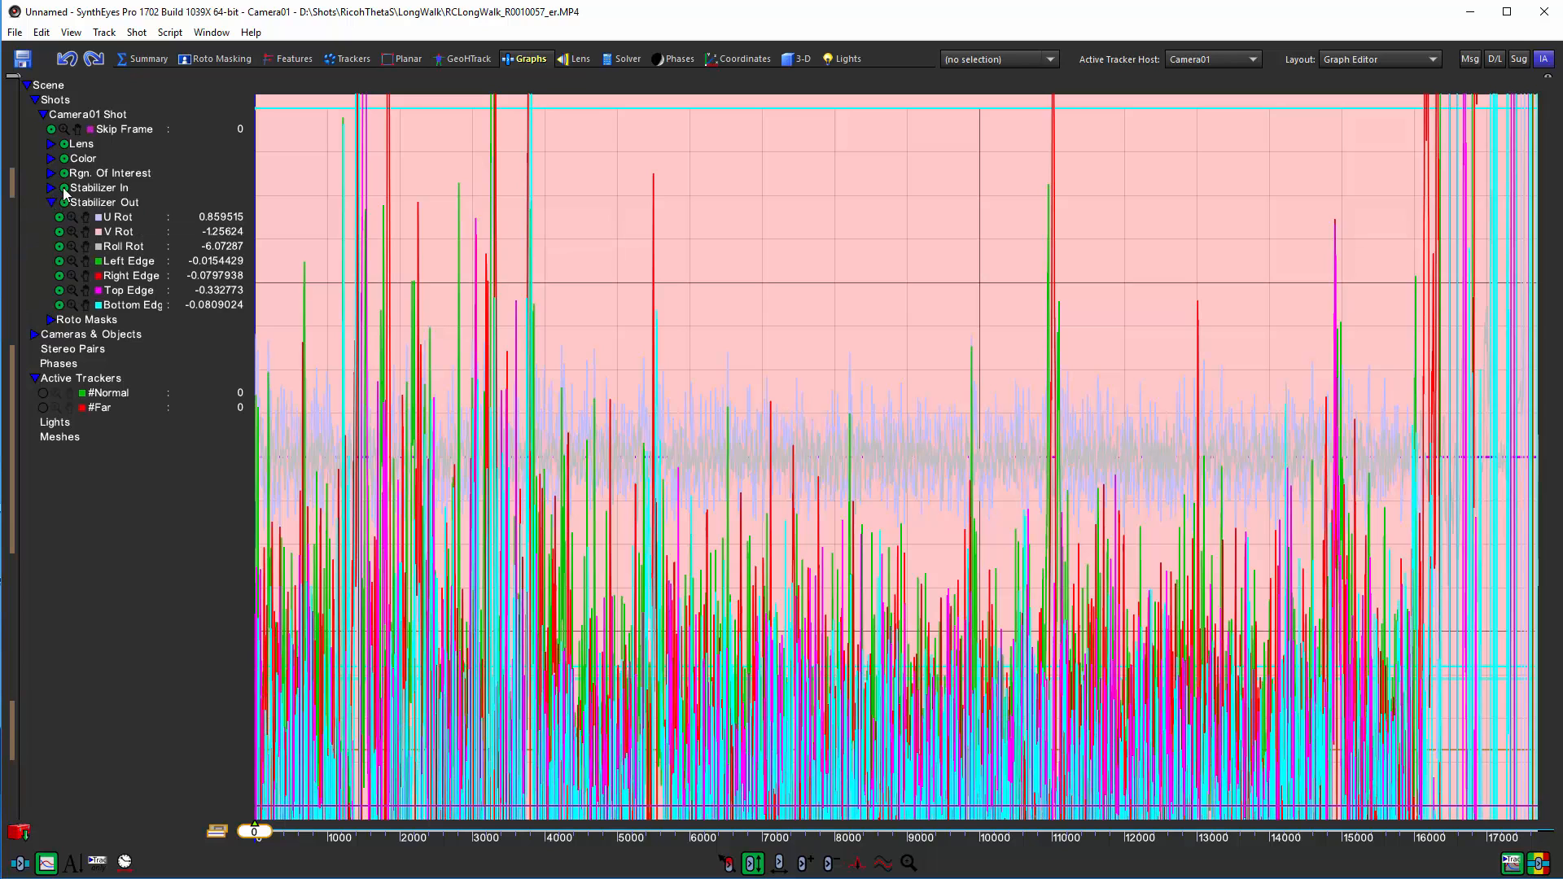
{"action": "left_click", "coordinate": [65, 188]}
{"action": "left_click", "coordinate": [65, 173]}
{"action": "left_click", "coordinate": [65, 159]}
{"action": "left_click", "coordinate": [64, 144]}
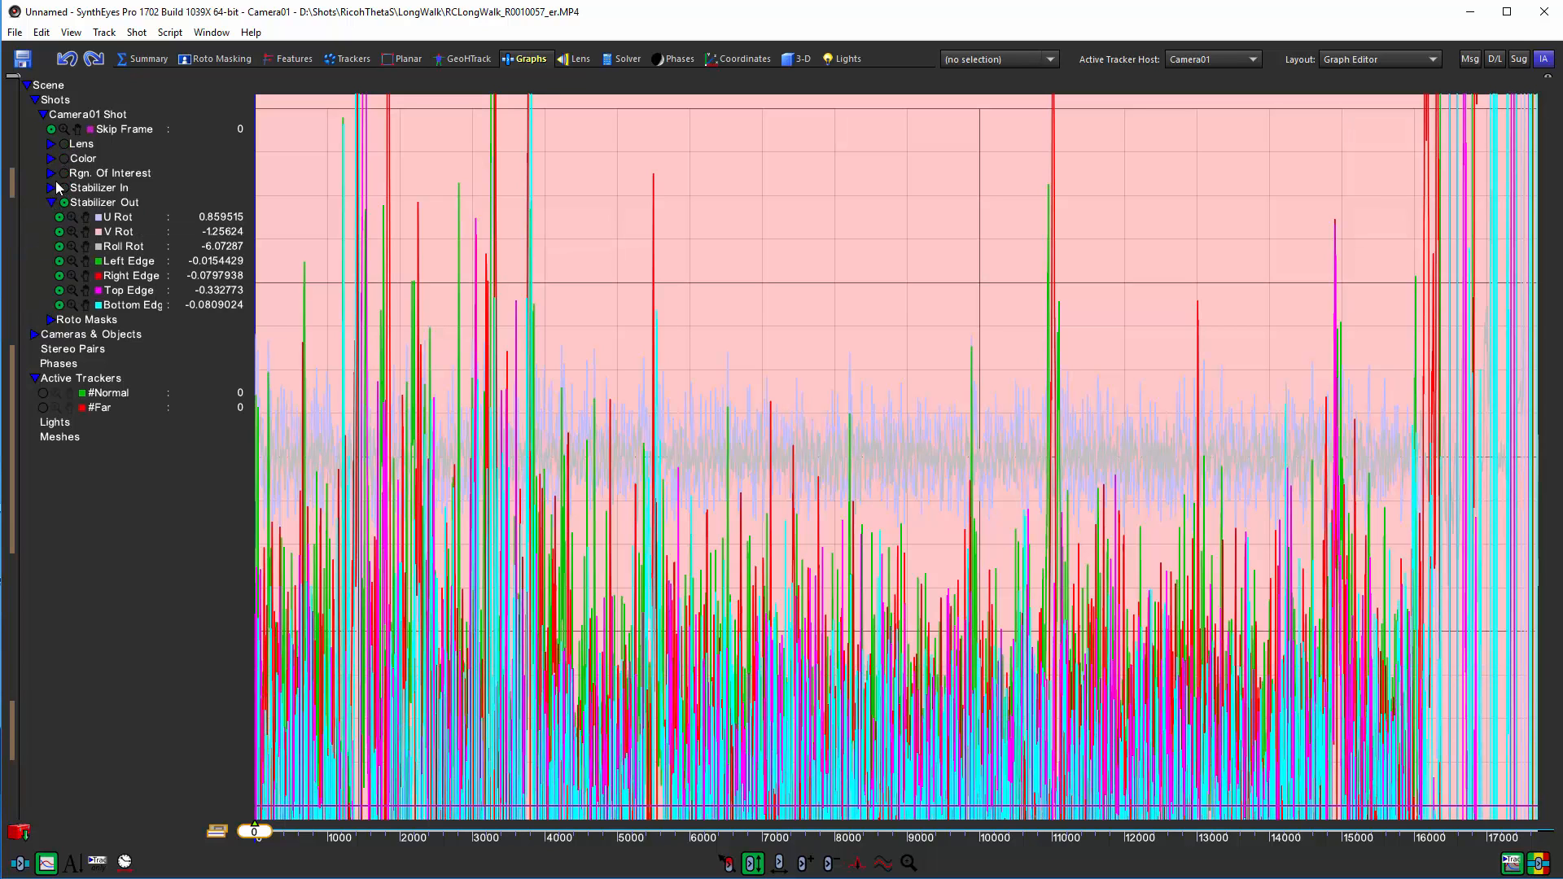
- Hide the four Stabilizer Out edge curves, remove the pink graph background, and examine the U, V and Roll Rot curves closely
{"action": "left_click", "coordinate": [60, 304]}
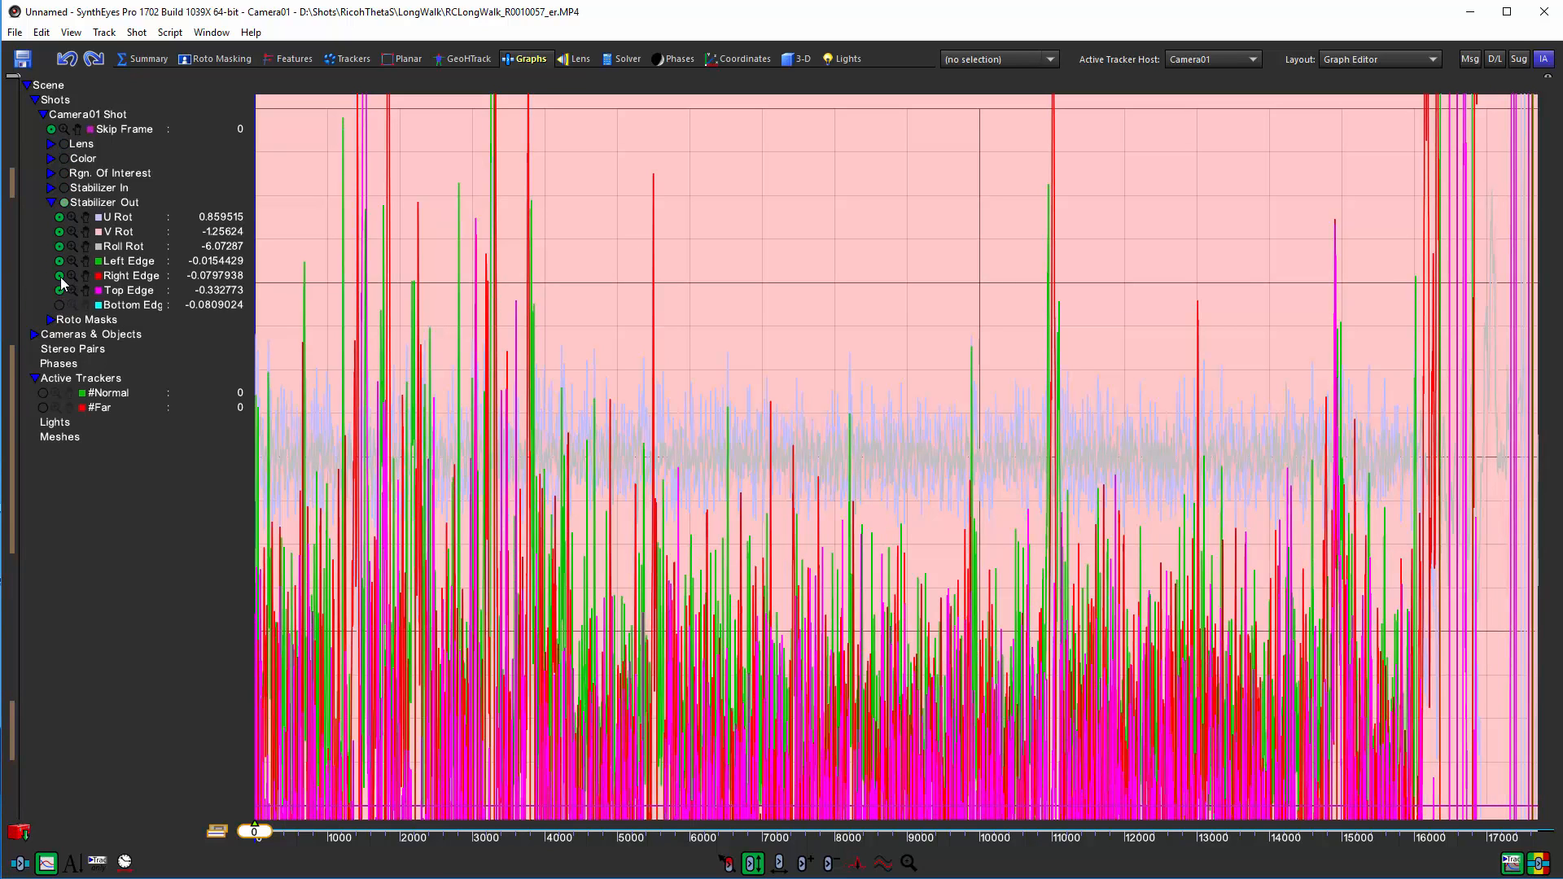
{"action": "left_click", "coordinate": [59, 290]}
{"action": "left_click", "coordinate": [59, 276]}
{"action": "left_click", "coordinate": [58, 262]}
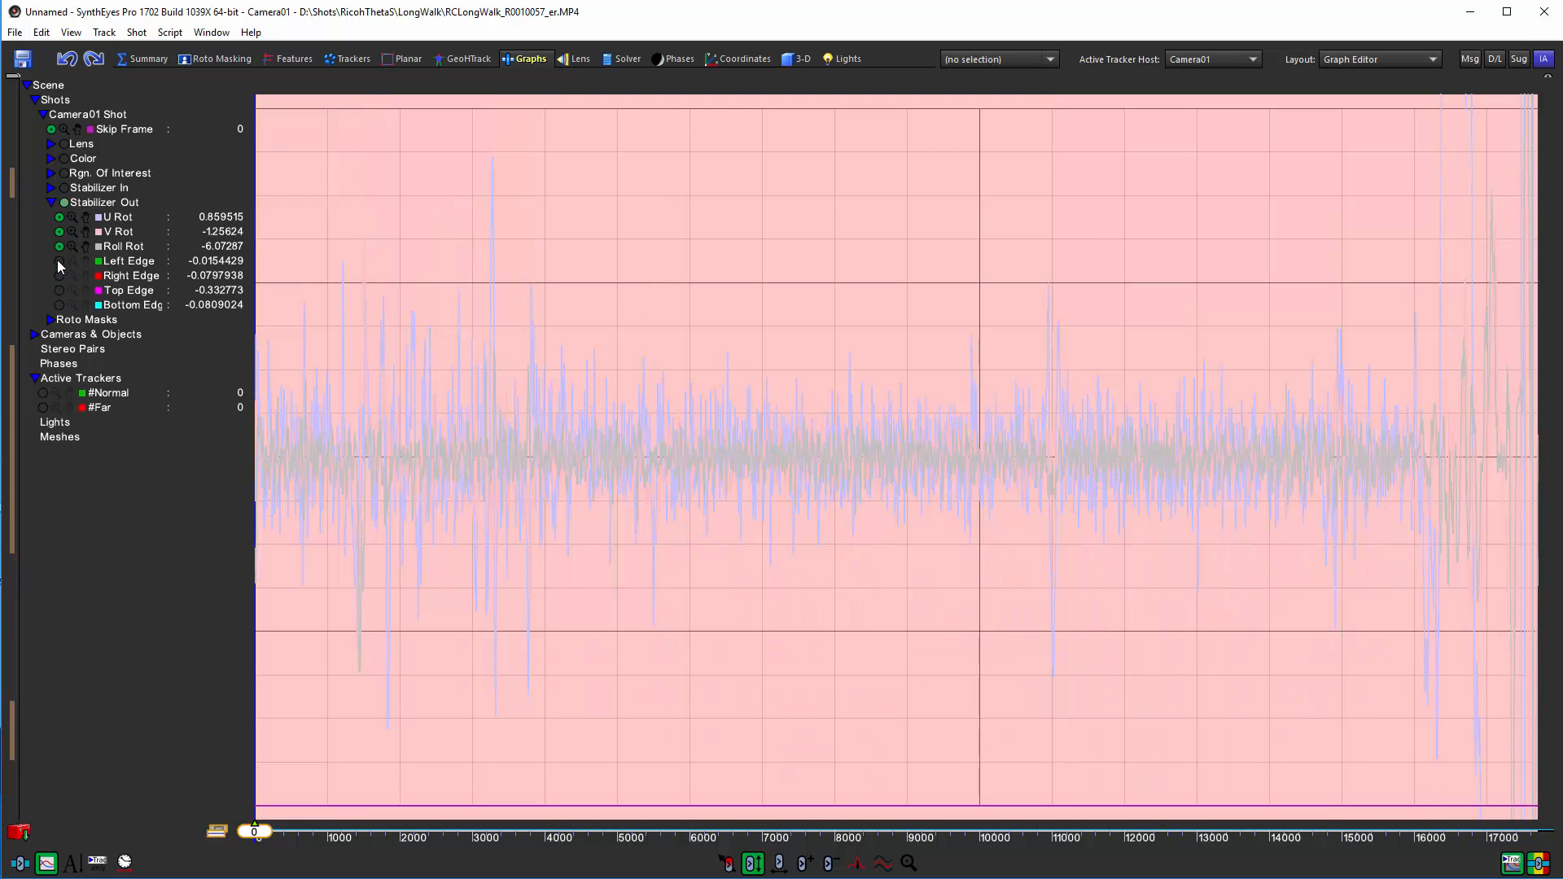
{"action": "left_click", "coordinate": [1536, 865]}
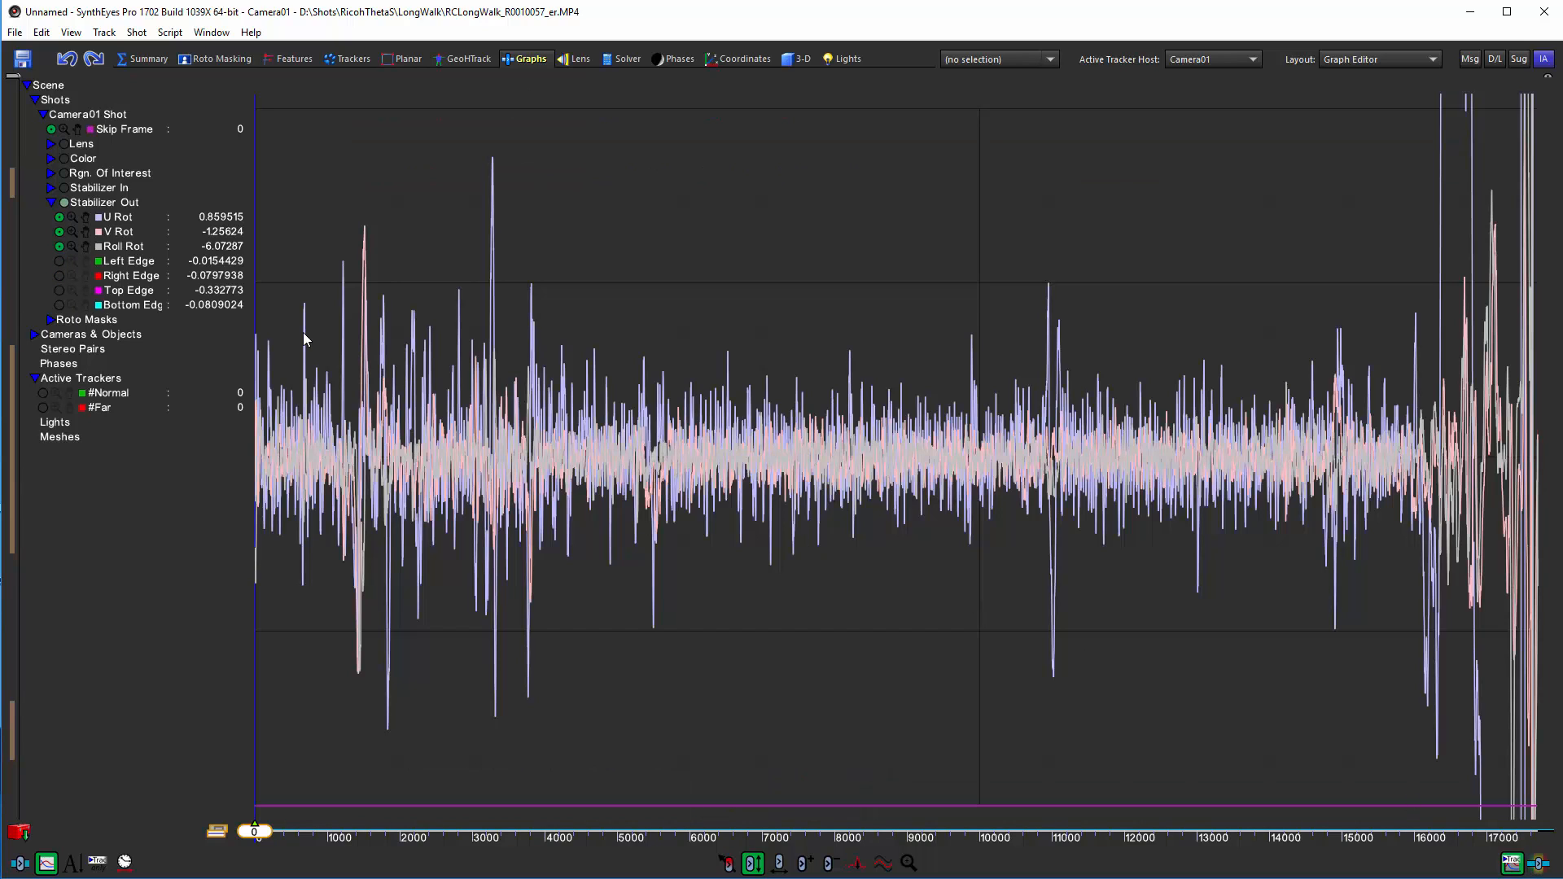
{"action": "scroll", "coordinate": [625, 440], "scroll_direction": "up", "scroll_amount": 6}
{"action": "scroll", "coordinate": [749, 456], "scroll_direction": "up", "scroll_amount": 10}
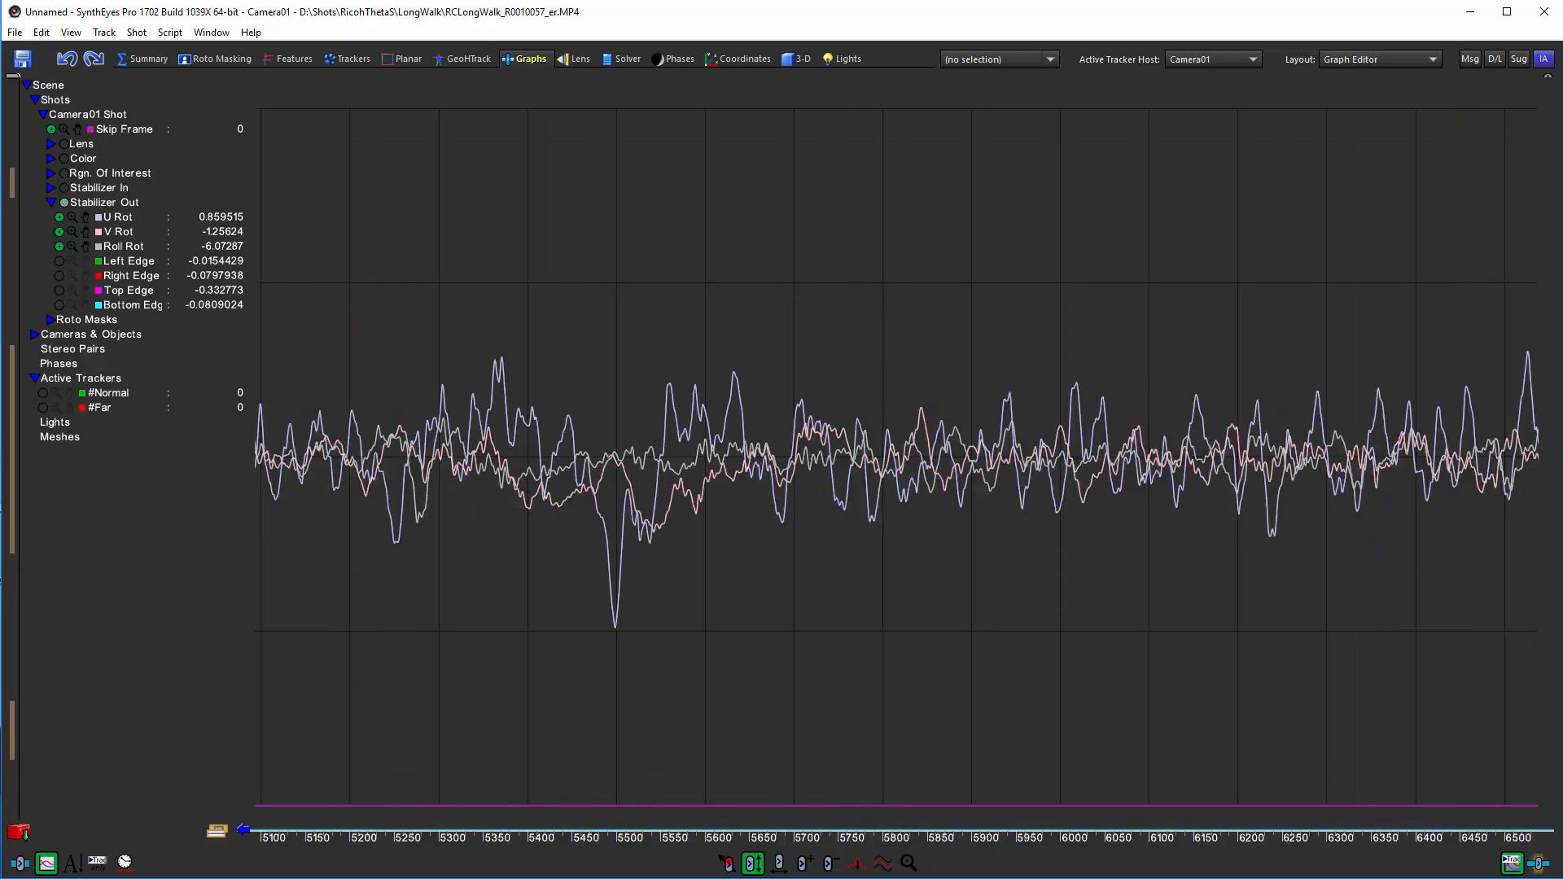
{"action": "scroll", "coordinate": [863, 456], "scroll_direction": "down", "scroll_amount": 10}
{"action": "scroll", "coordinate": [863, 456], "scroll_direction": "down", "scroll_amount": 4}
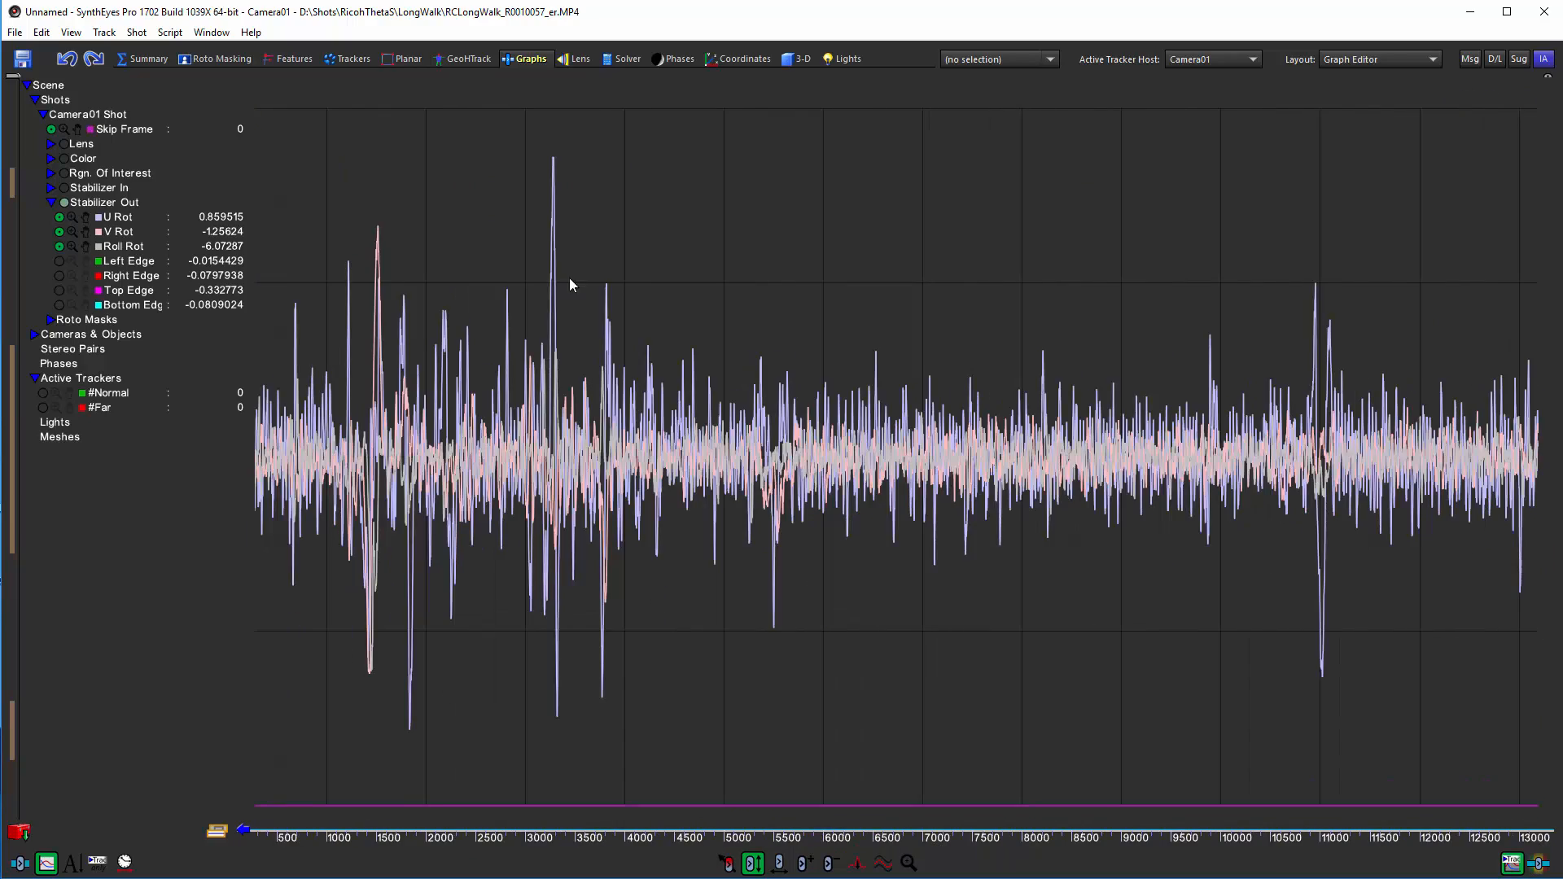
- Return to the Summary room, review the Image Preparation Adjust settings, and cancel out of them
{"action": "left_click", "coordinate": [154, 60]}
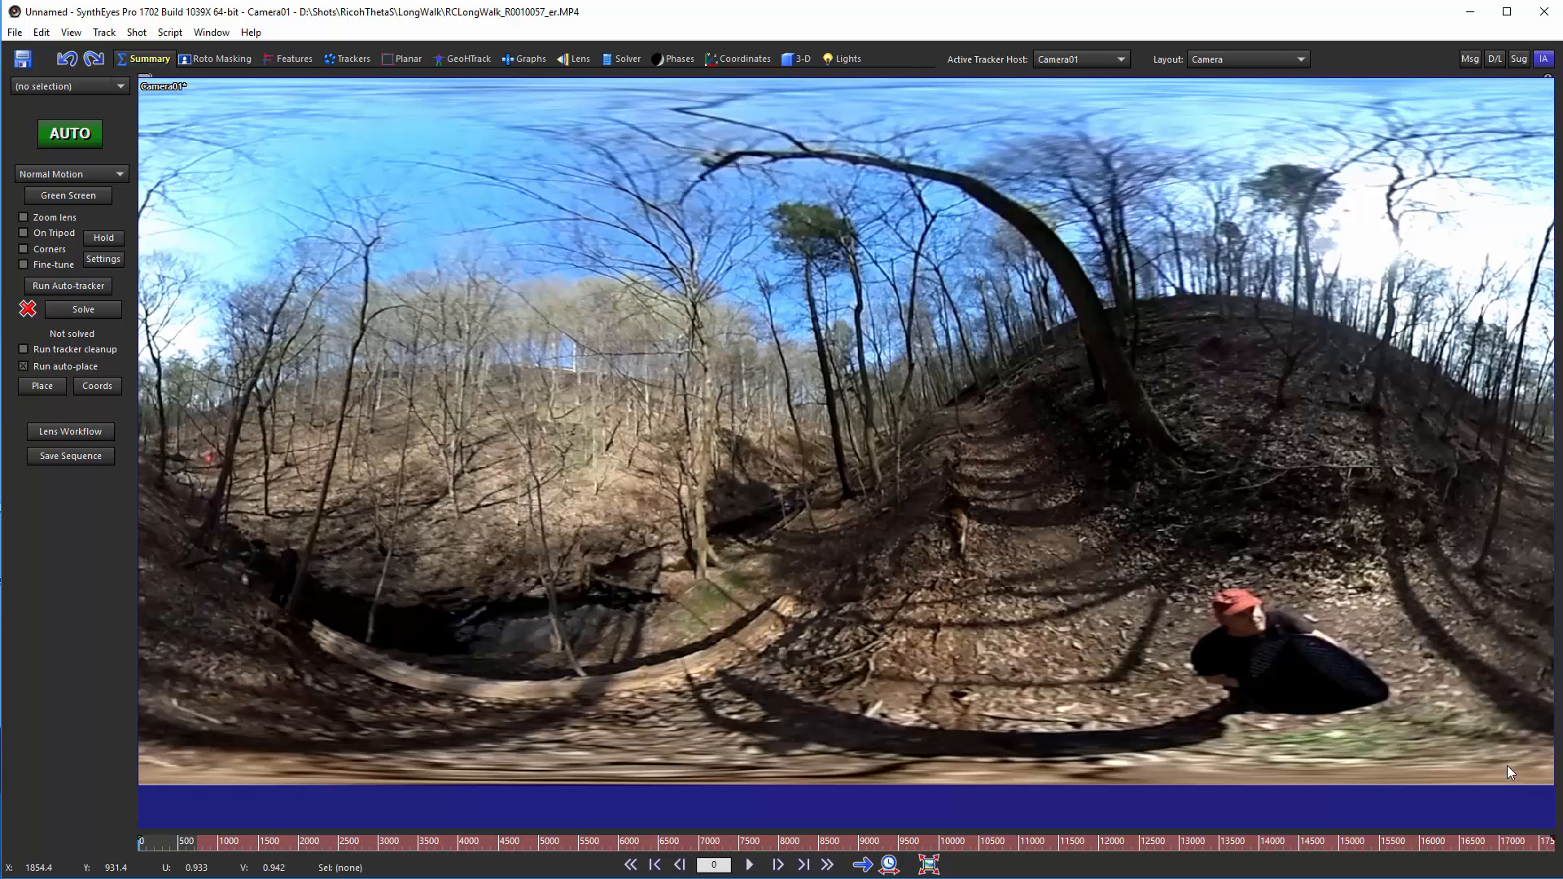
{"action": "key", "text": "p"}
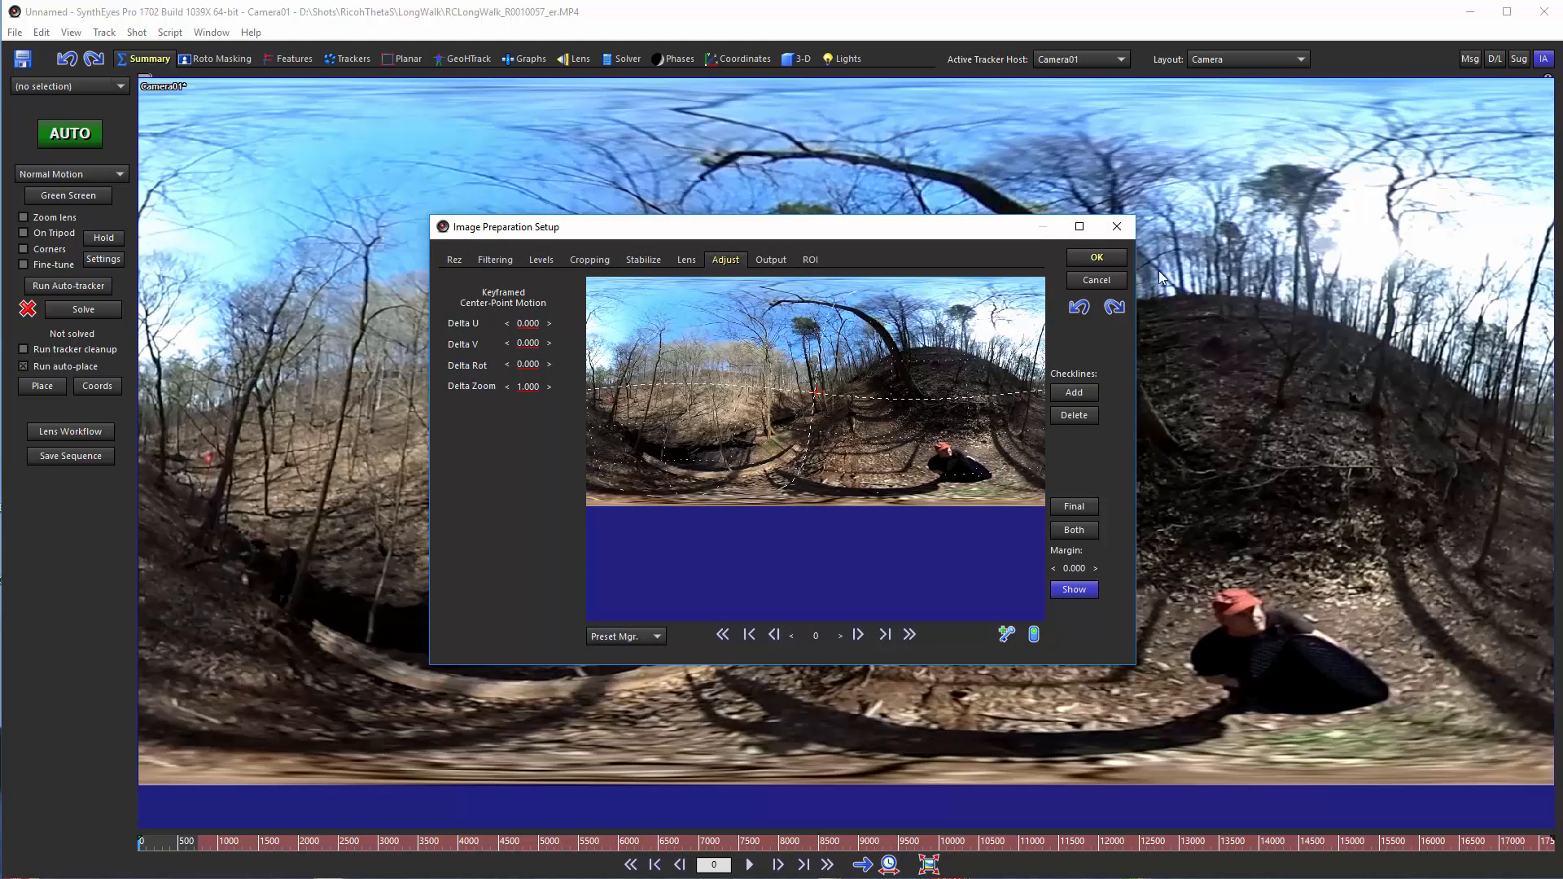
{"action": "left_click", "coordinate": [1096, 281]}
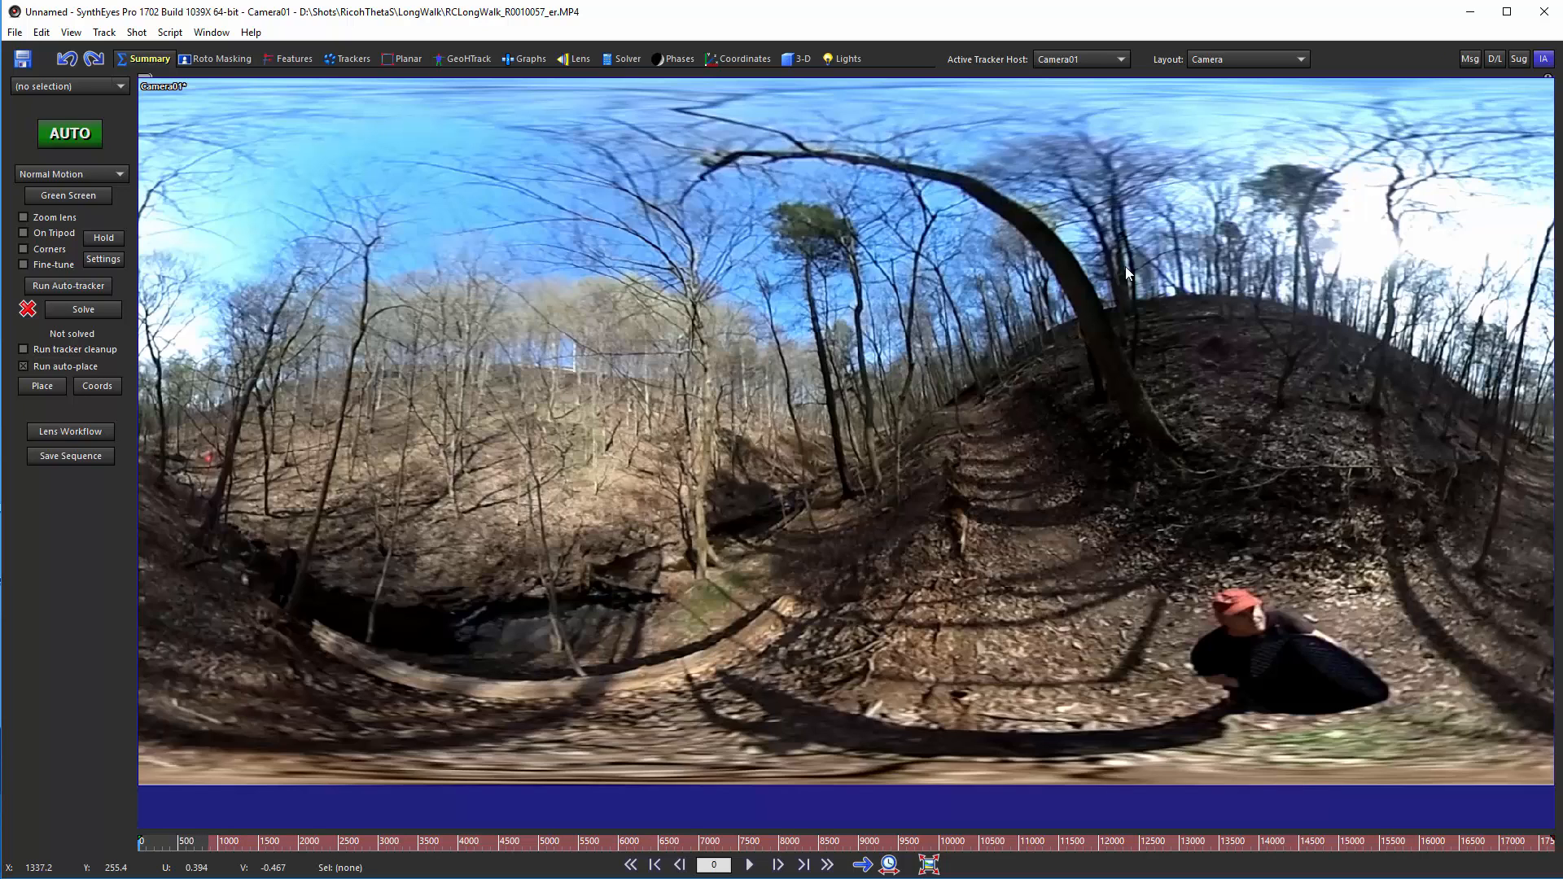
- Review the Save Processed Image Sequence options for the shot and close them without rendering
{"action": "left_click", "coordinate": [136, 33]}
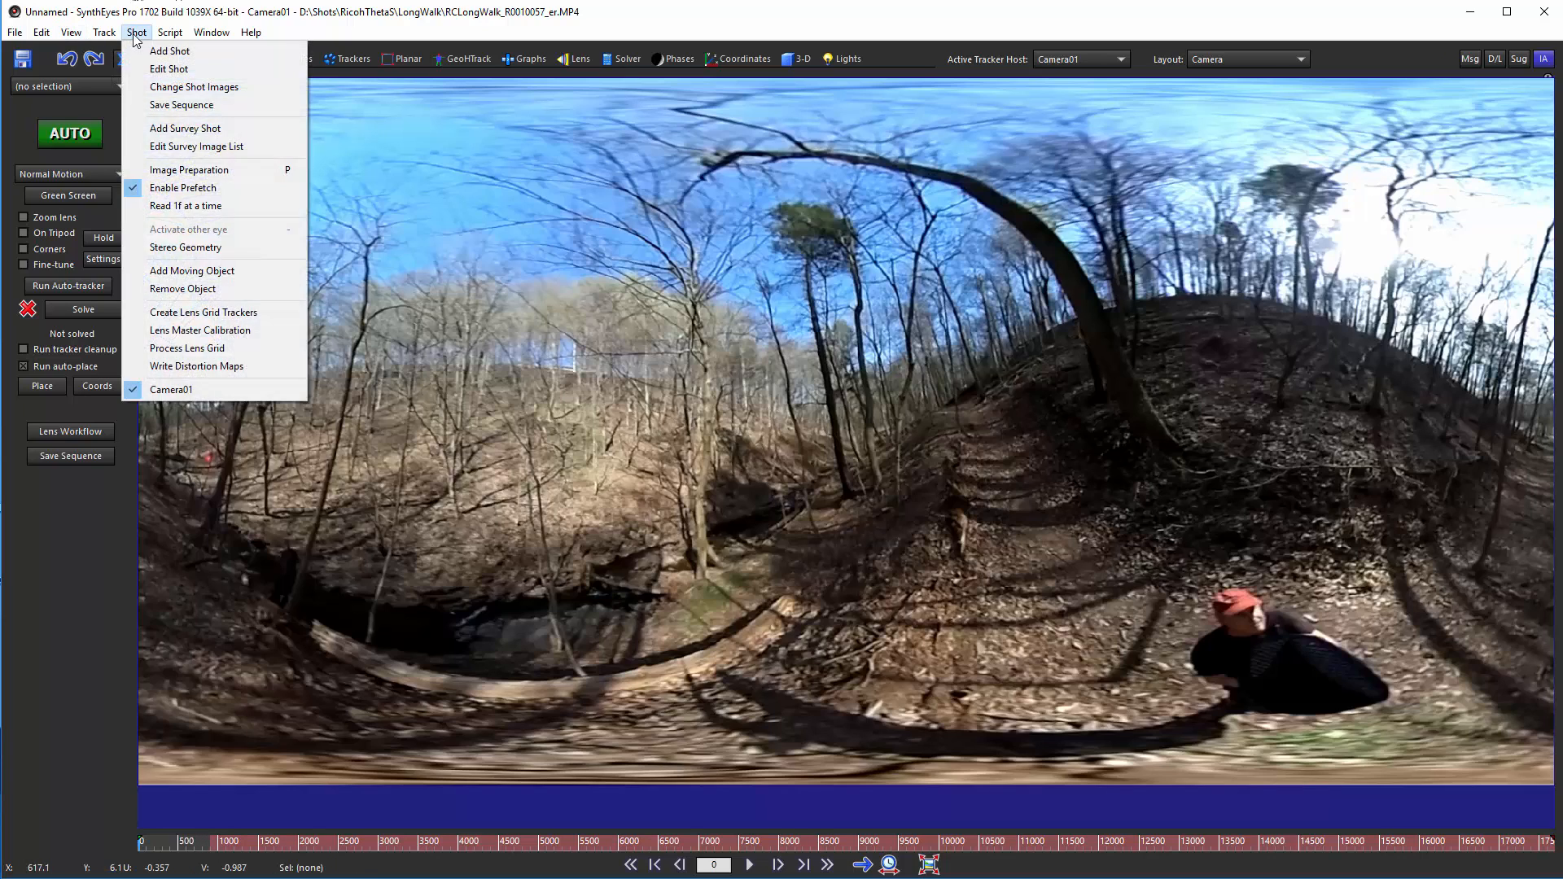
{"action": "left_click", "coordinate": [180, 107]}
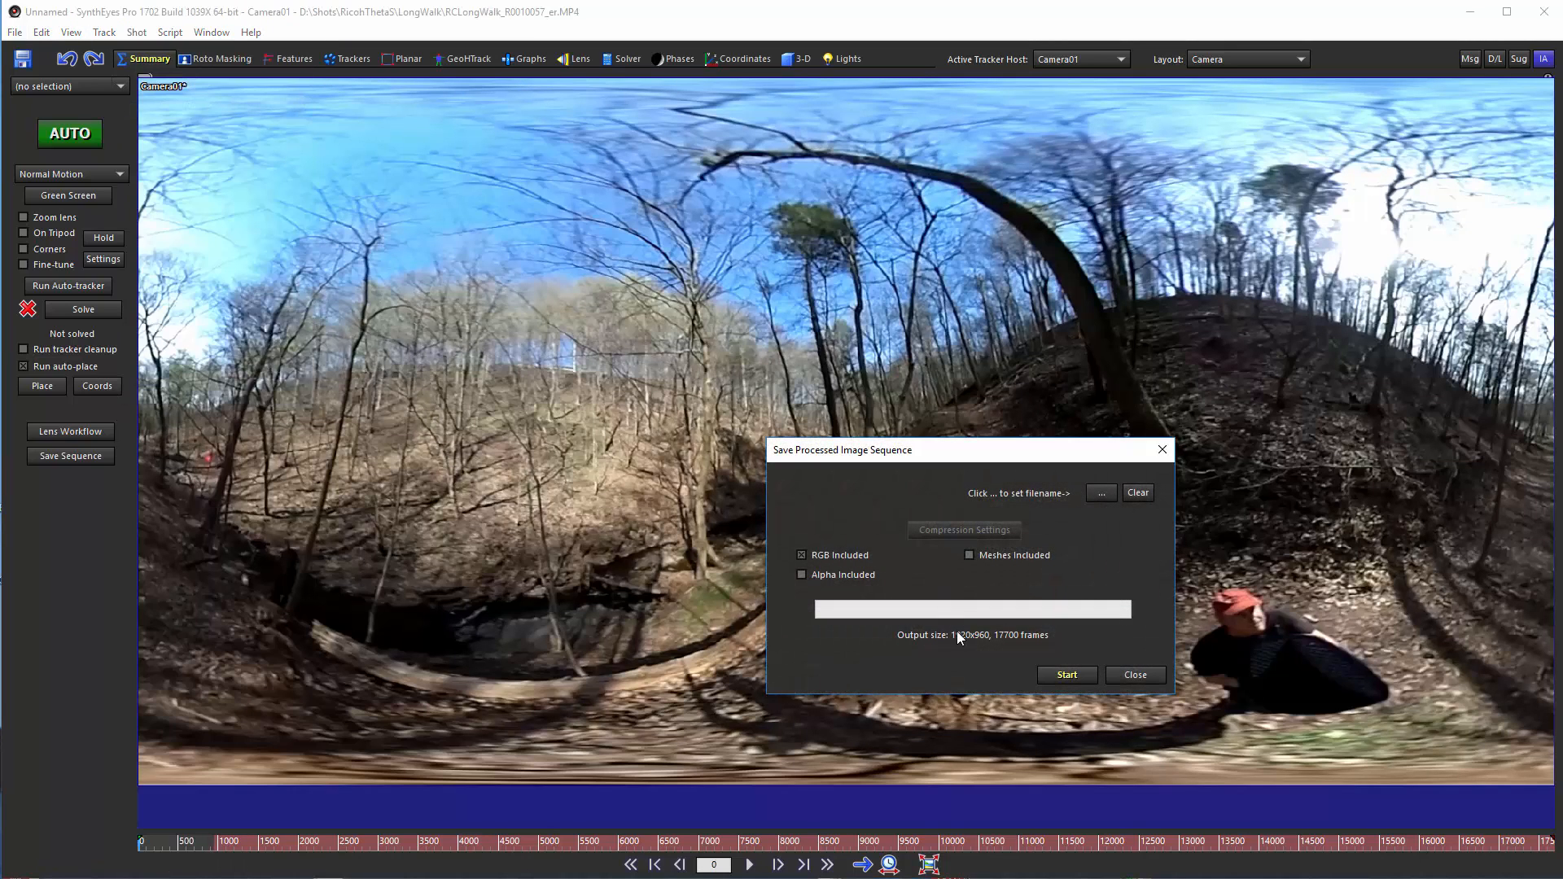
{"action": "left_click", "coordinate": [1134, 677]}
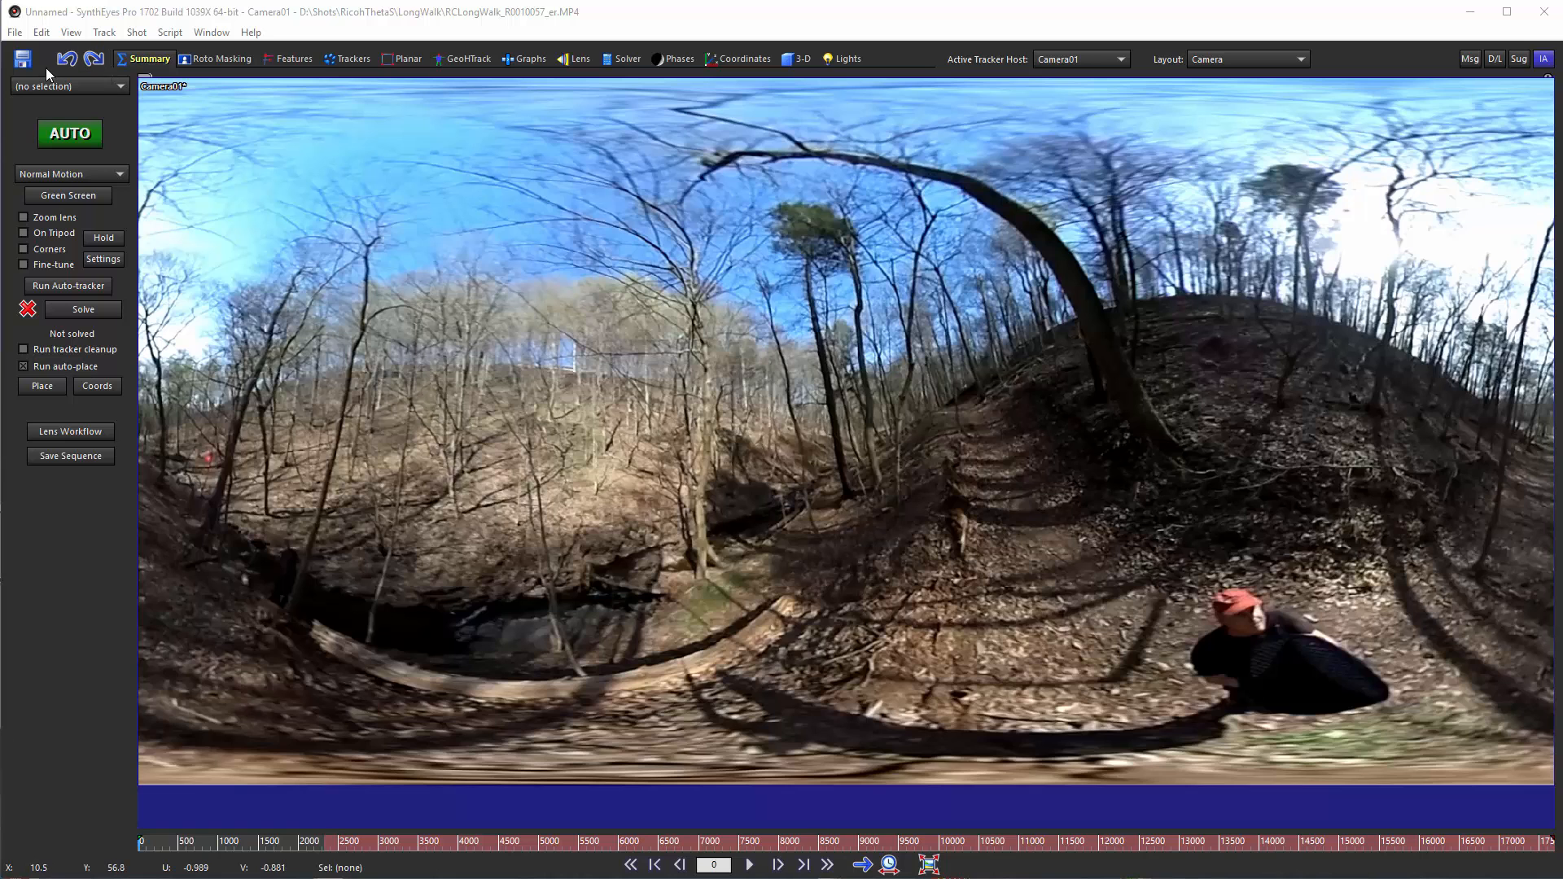
- Export the scene as a SkyBox AE 360VR Stabilizer file named pieces.jsx, overwriting the existing file, with Export Action New project - Run now
{"action": "left_click", "coordinate": [14, 34]}
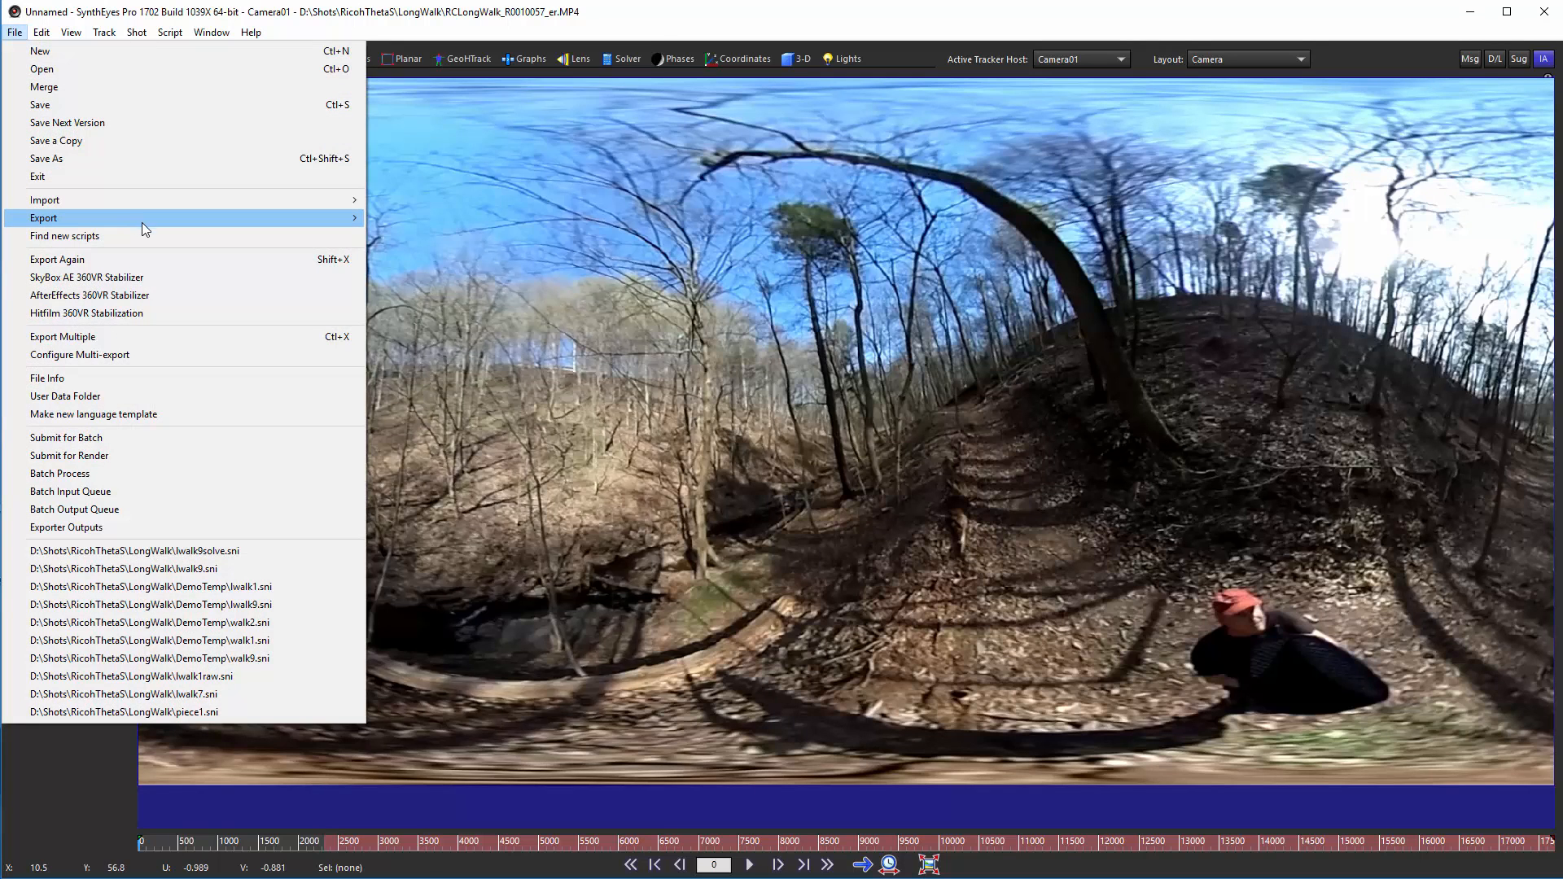
{"action": "mouse_move", "coordinate": [141, 220]}
{"action": "mouse_move", "coordinate": [525, 4]}
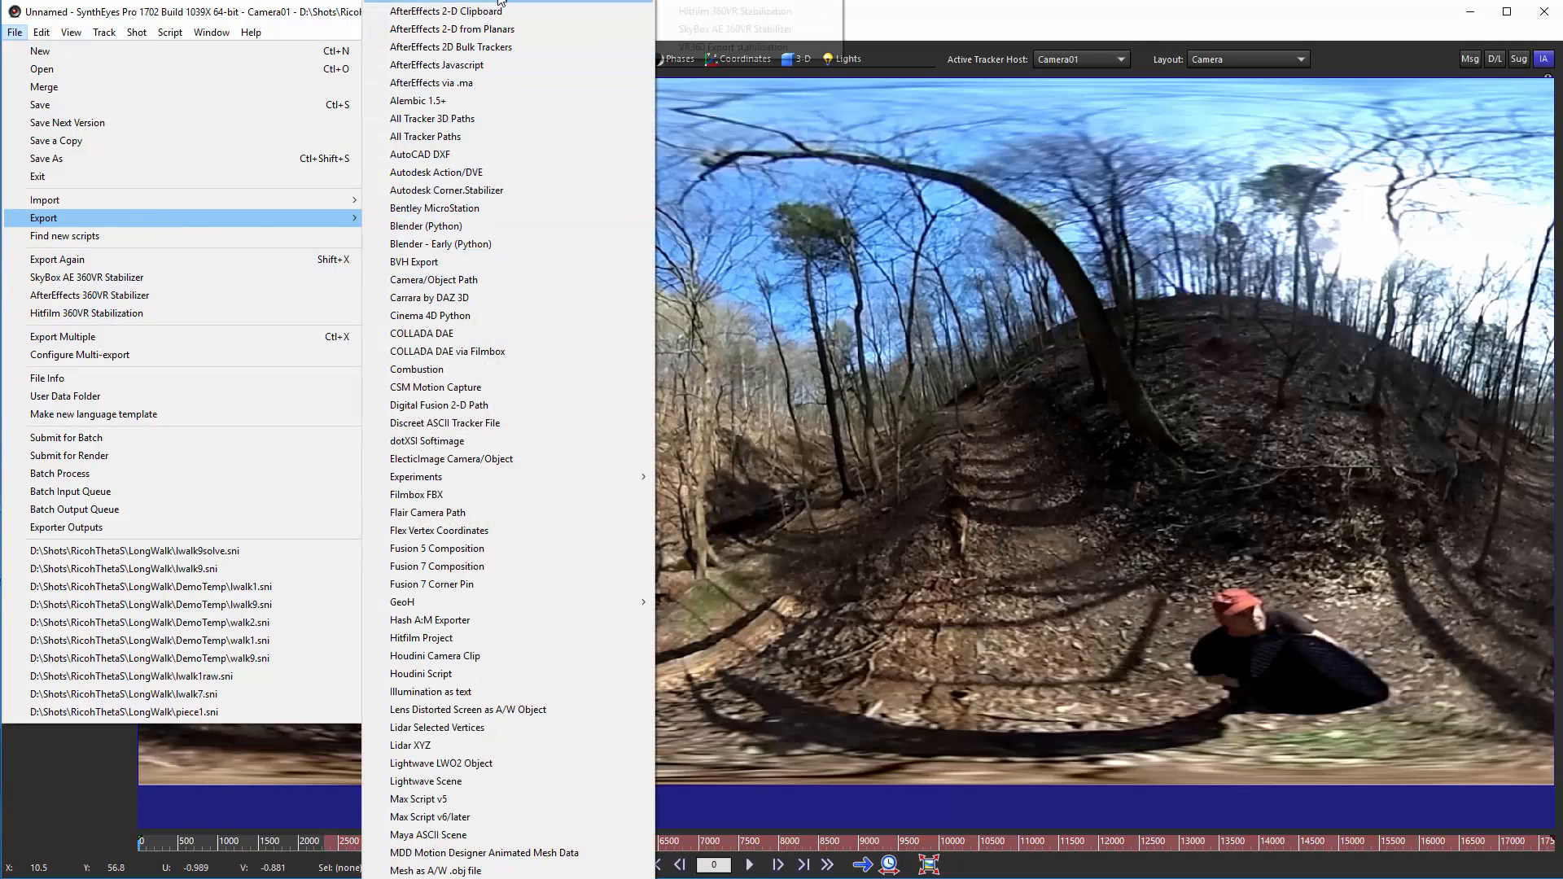
{"action": "left_click", "coordinate": [730, 30]}
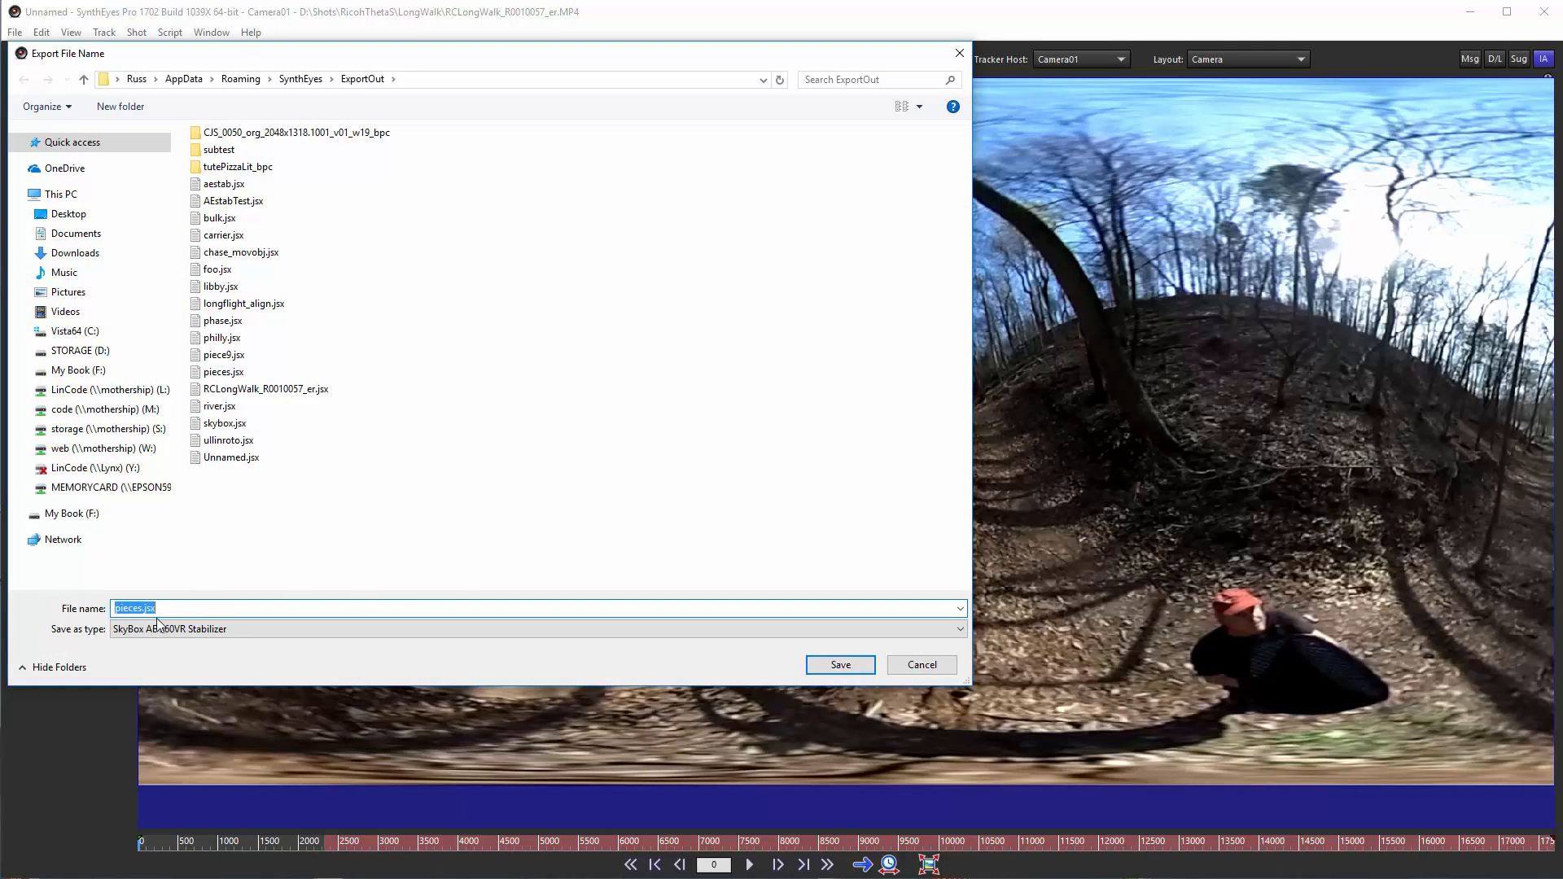
{"action": "left_click", "coordinate": [839, 666]}
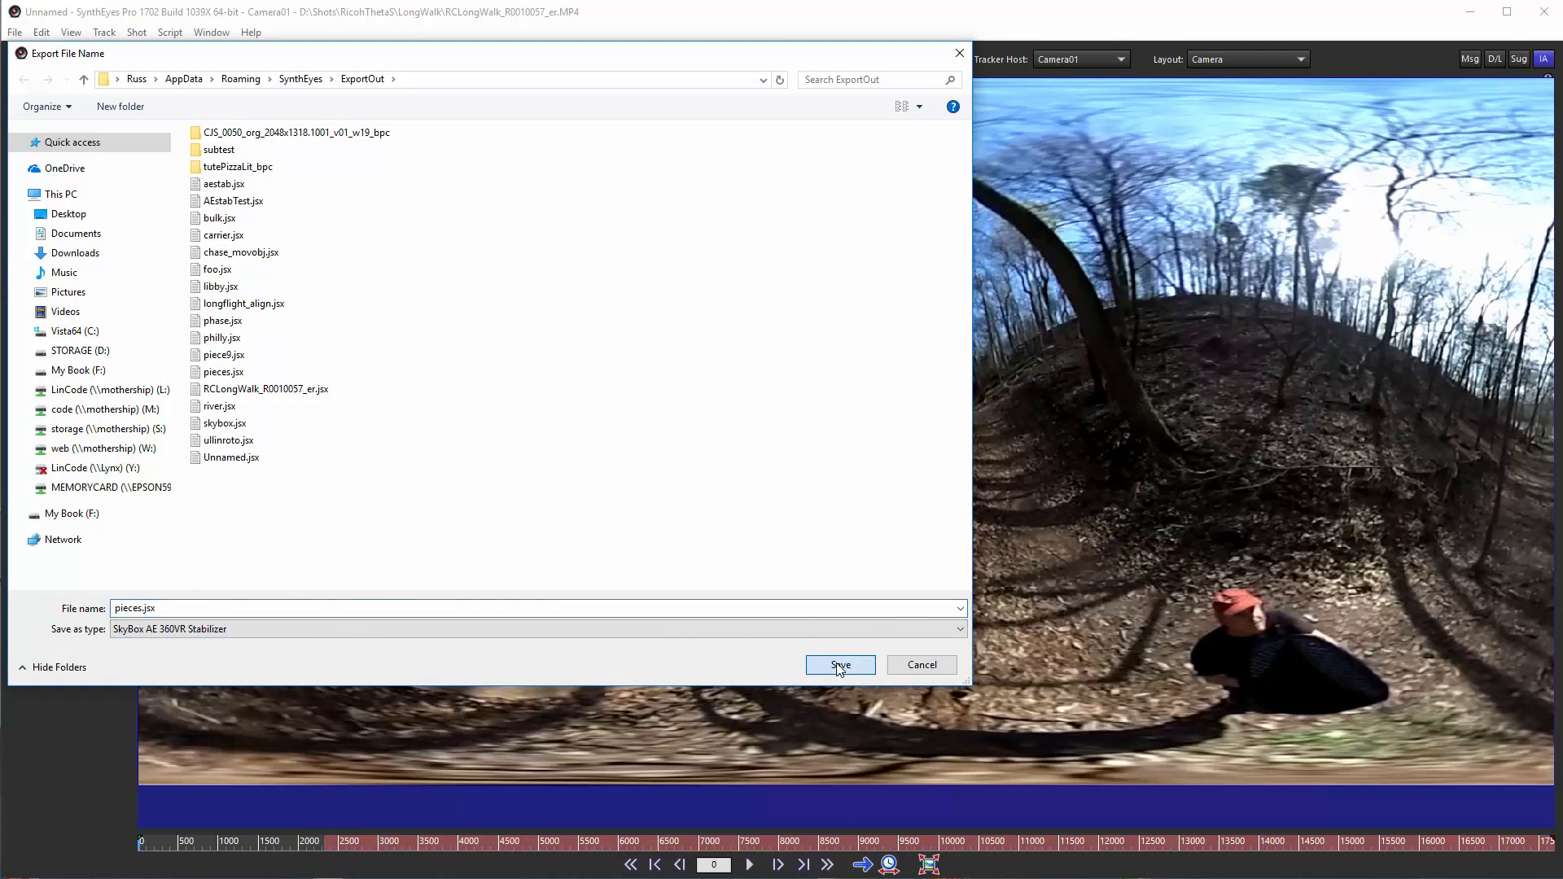
{"action": "left_click", "coordinate": [1022, 580]}
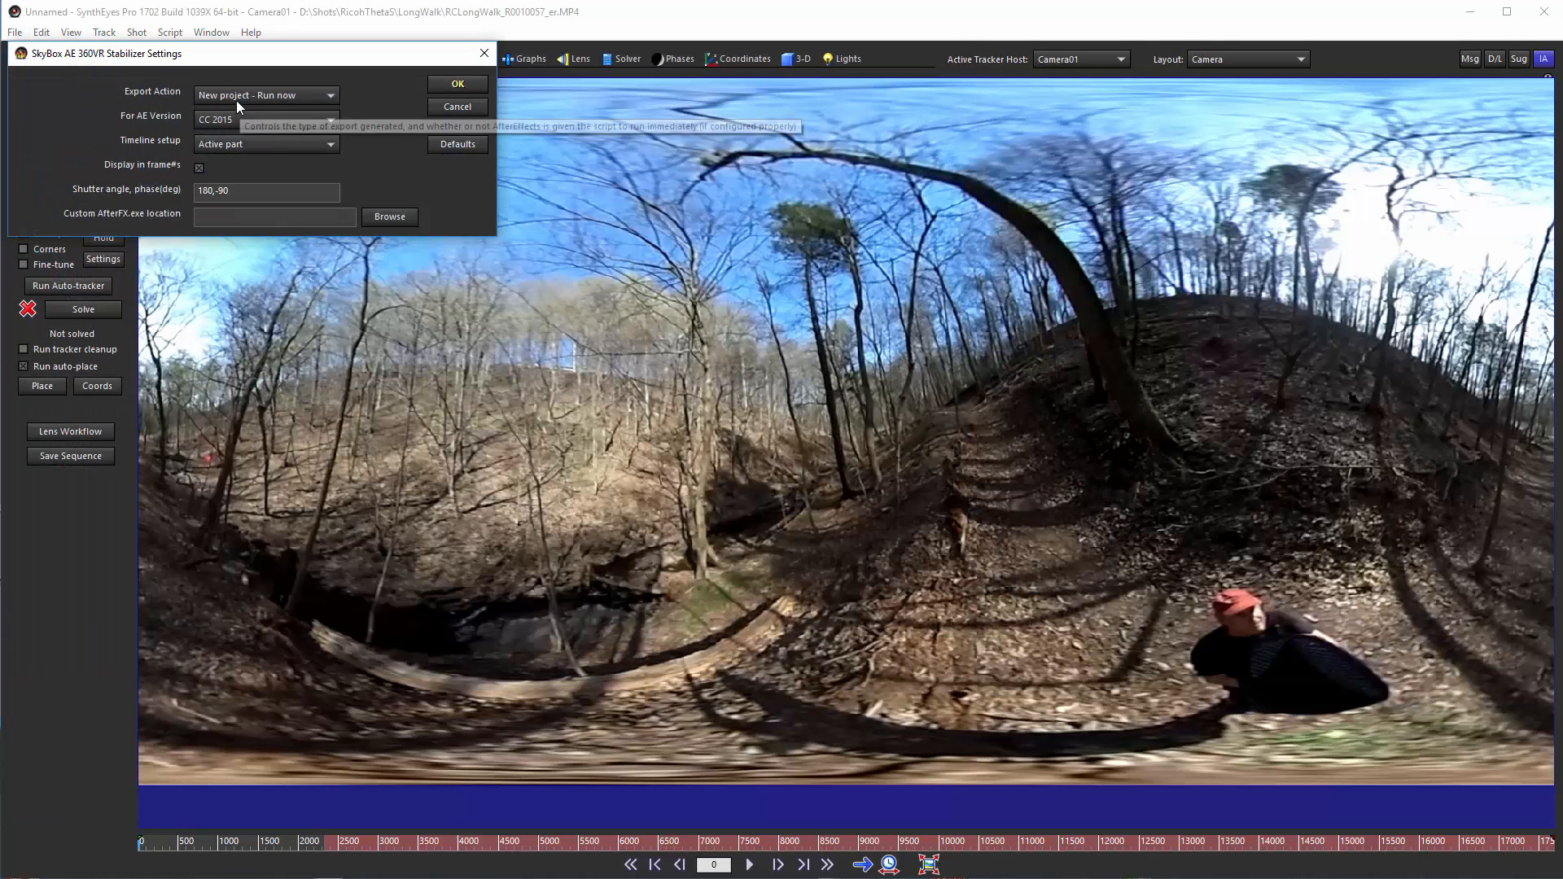
{"action": "left_click", "coordinate": [456, 84]}
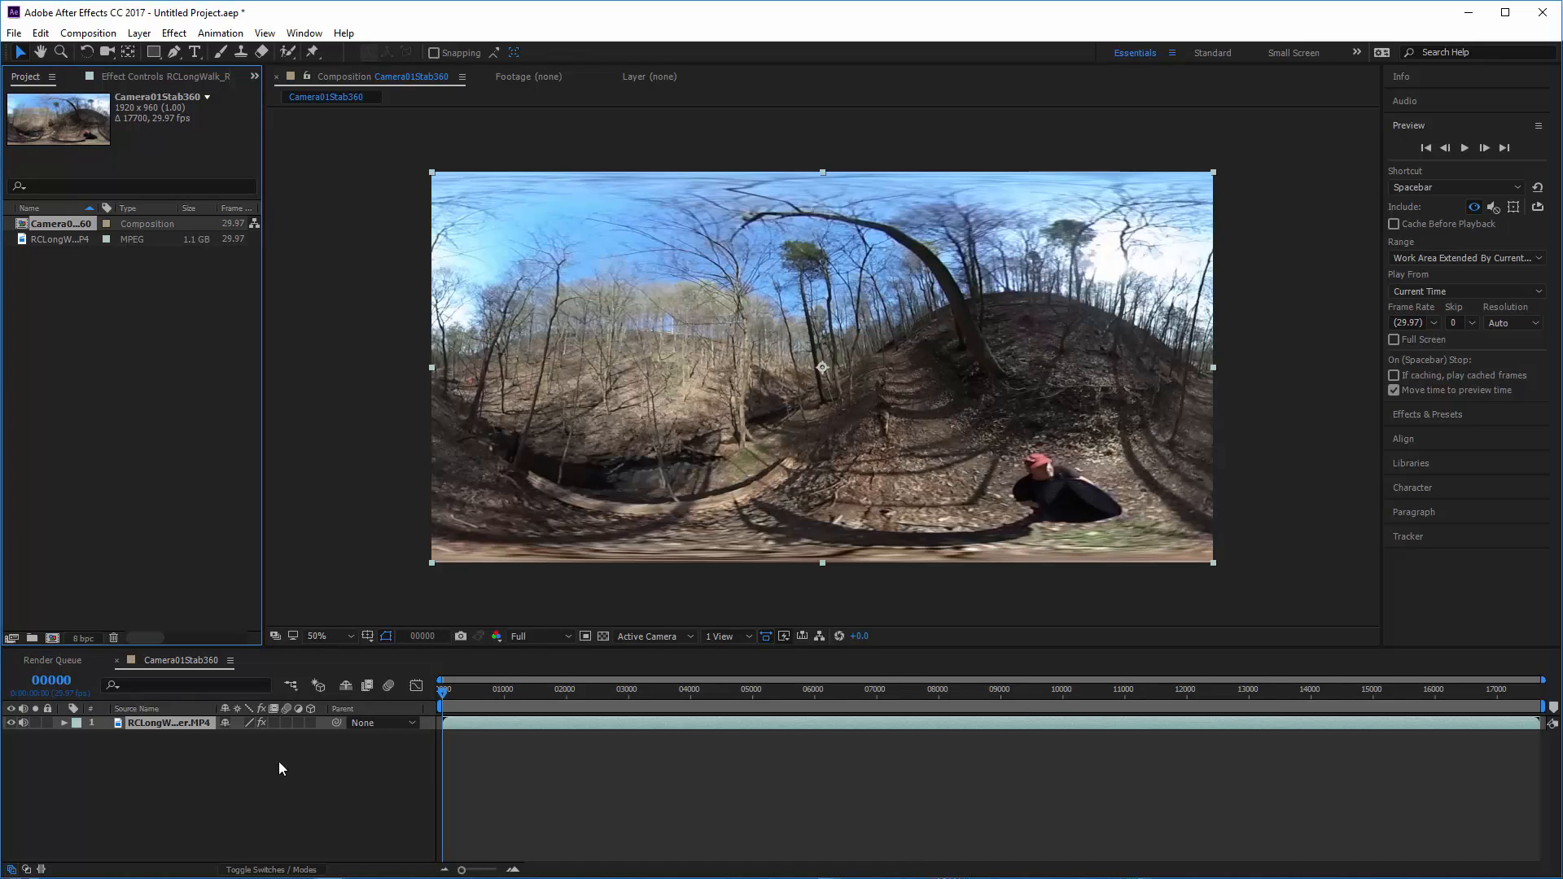
- In After Effects, expand the RCLongWalk layer's effects and preview the stabilized footage from frame 8752 to about frame 9609
{"action": "left_click", "coordinate": [65, 723]}
{"action": "left_click", "coordinate": [79, 737]}
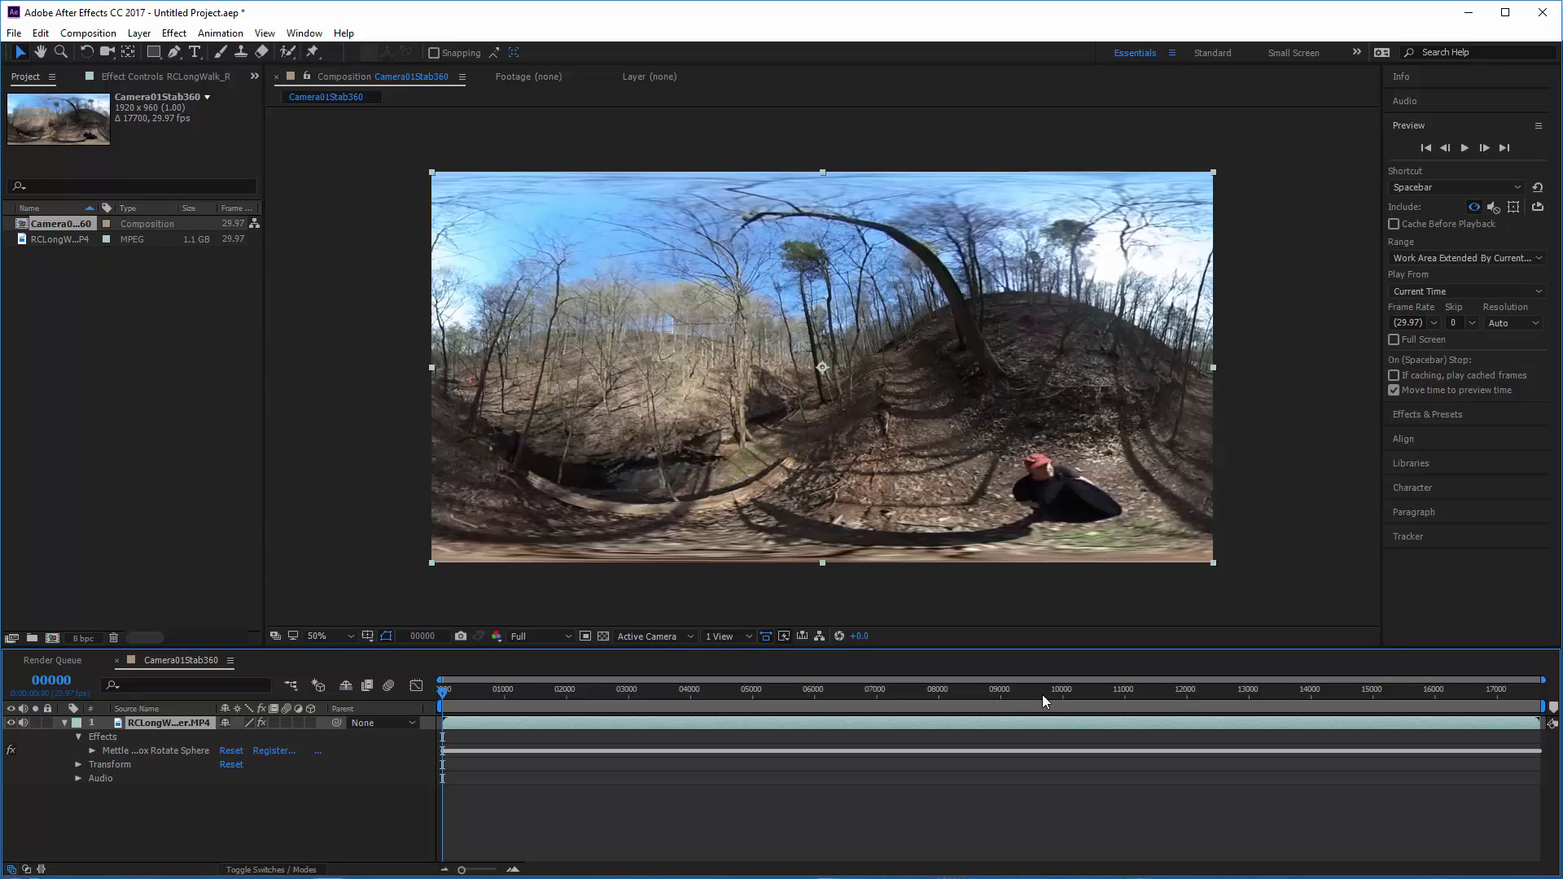
{"action": "left_click", "coordinate": [985, 696]}
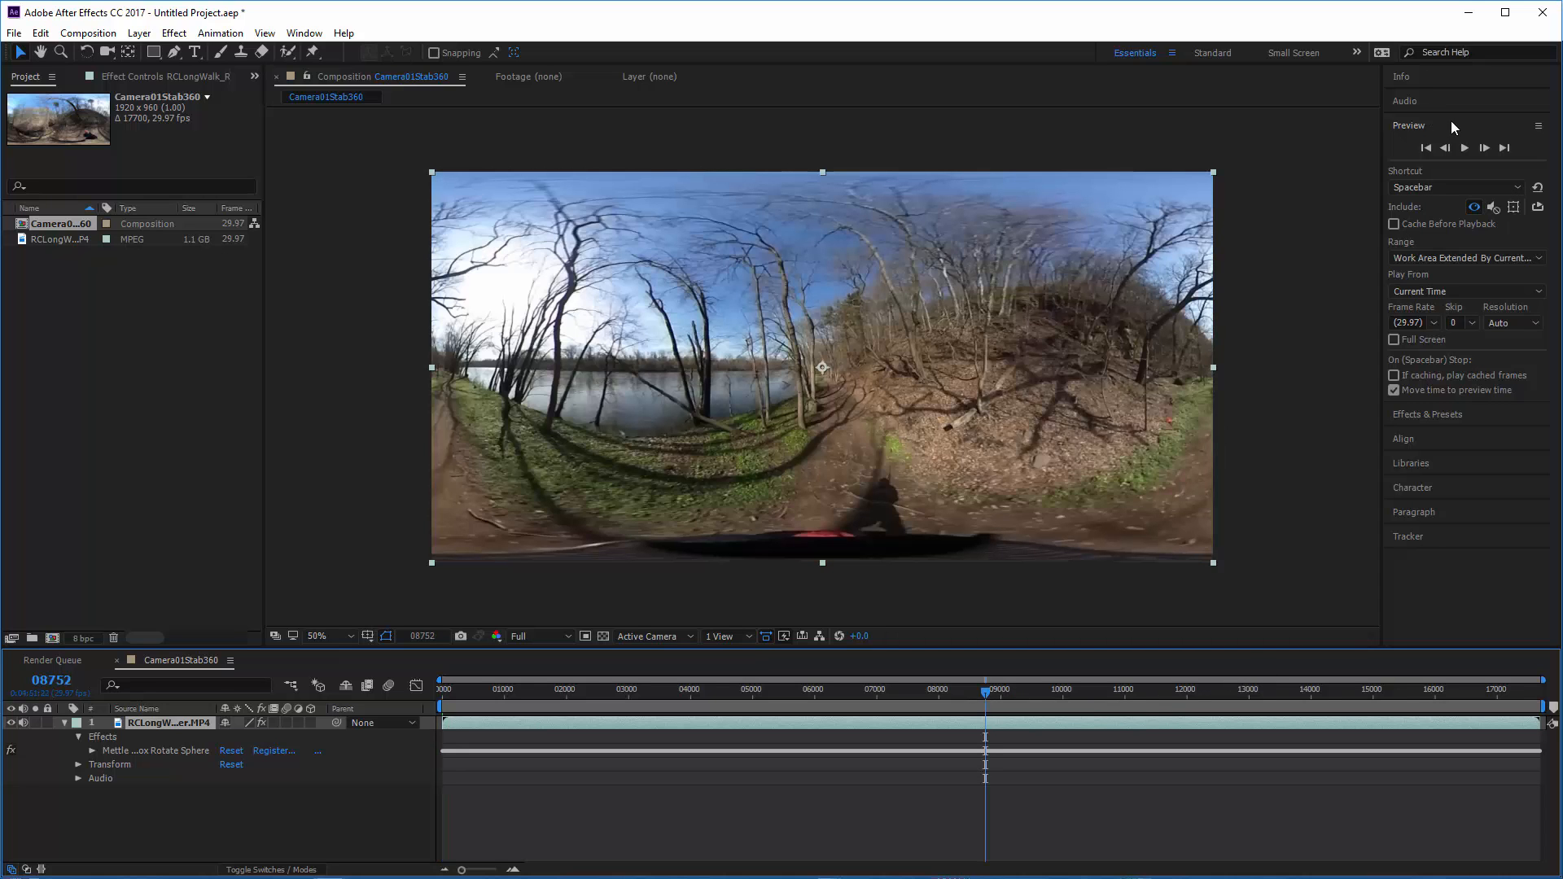
{"action": "left_click", "coordinate": [1465, 148]}
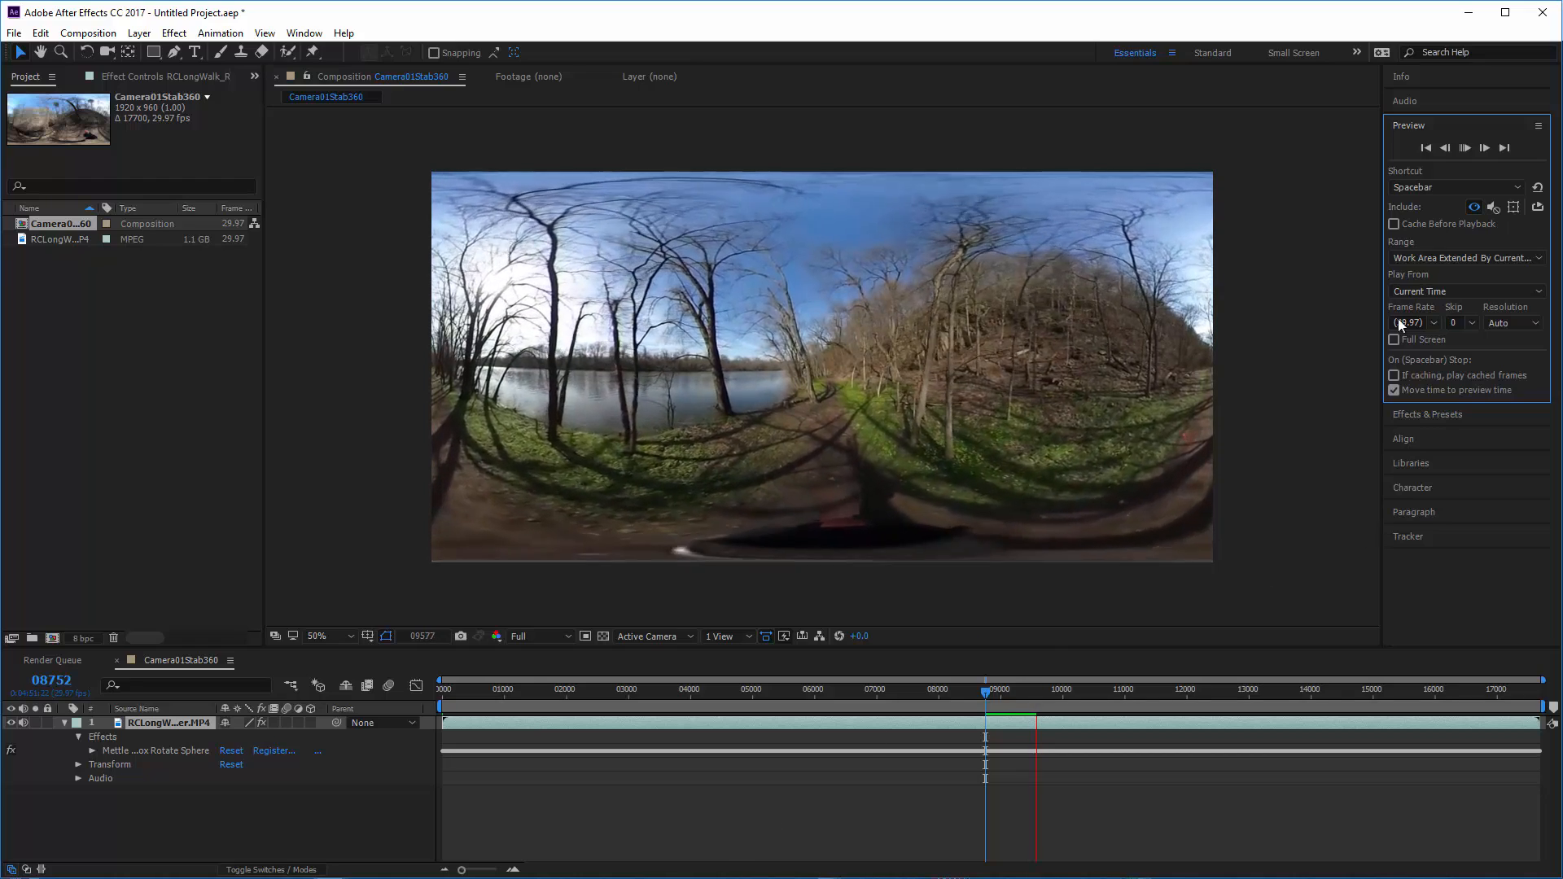
{"action": "left_click", "coordinate": [1465, 148]}
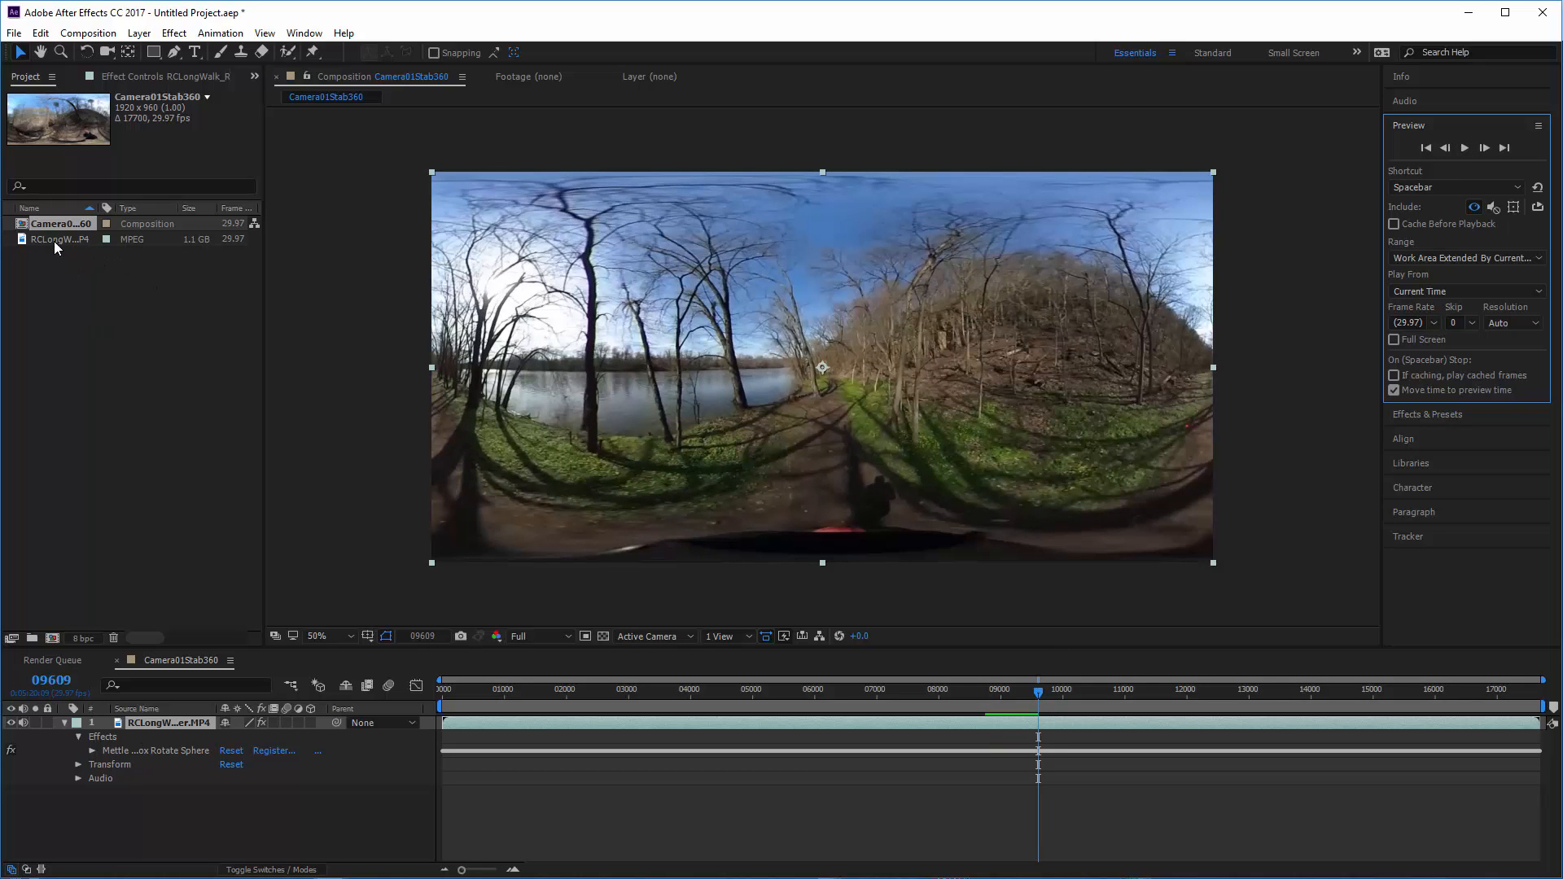
- Add the original RCLongWalk MP4 as the top layer and draw a closed four-point Pen mask over its left half with a slanted inner edge
{"action": "mouse_move", "coordinate": [48, 238]}
{"action": "left_mouse_down"}
{"action": "mouse_move", "coordinate": [195, 639]}
{"action": "mouse_move", "coordinate": [162, 721]}
{"action": "left_mouse_up"}
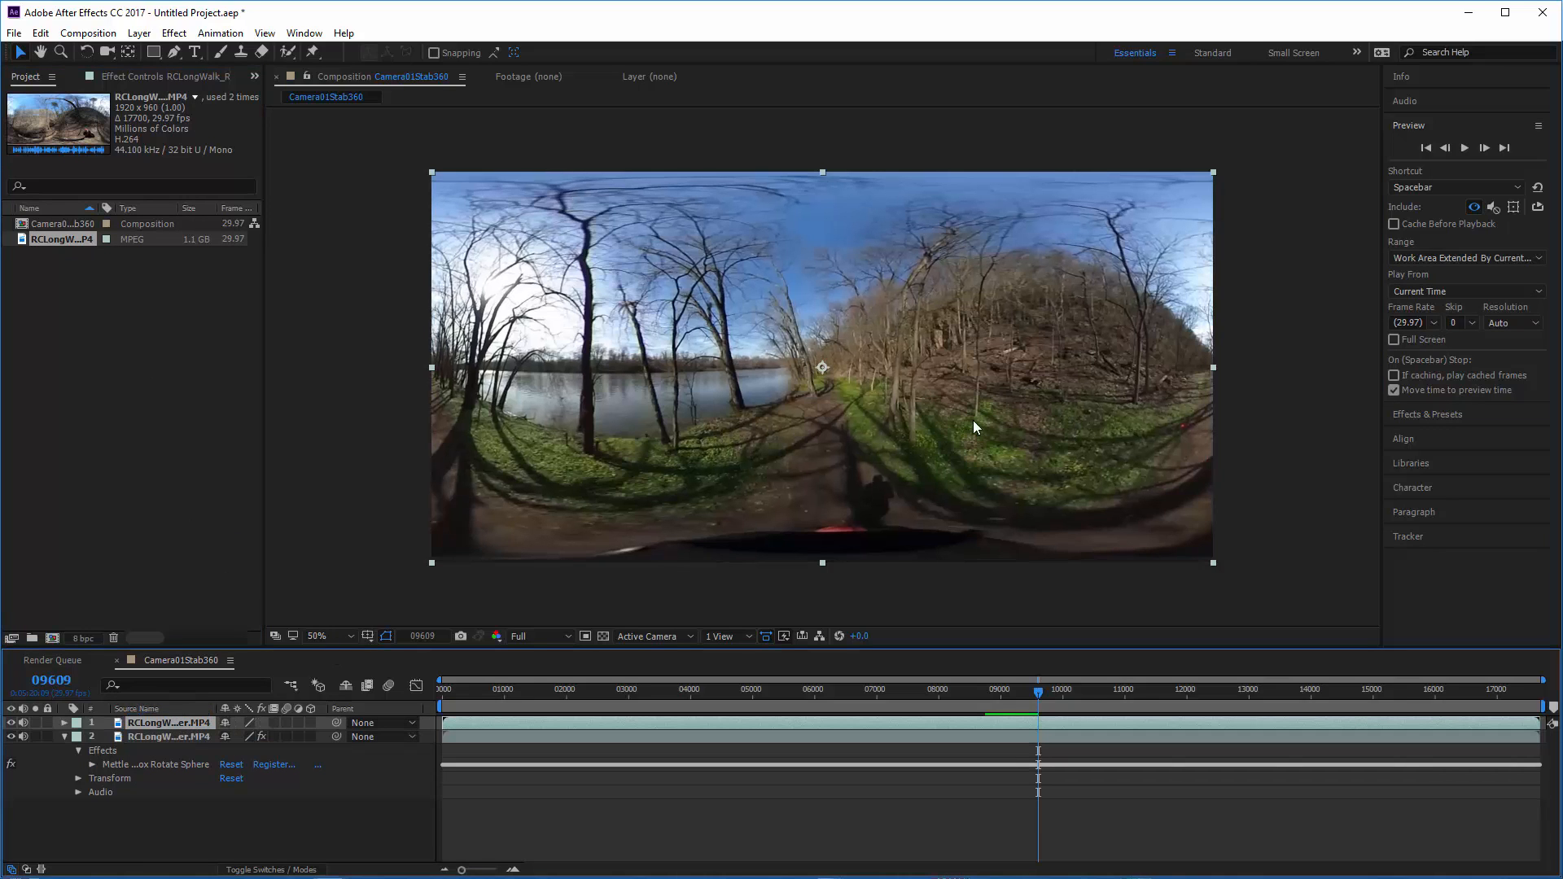
{"action": "left_click", "coordinate": [175, 51]}
{"action": "left_click", "coordinate": [369, 579]}
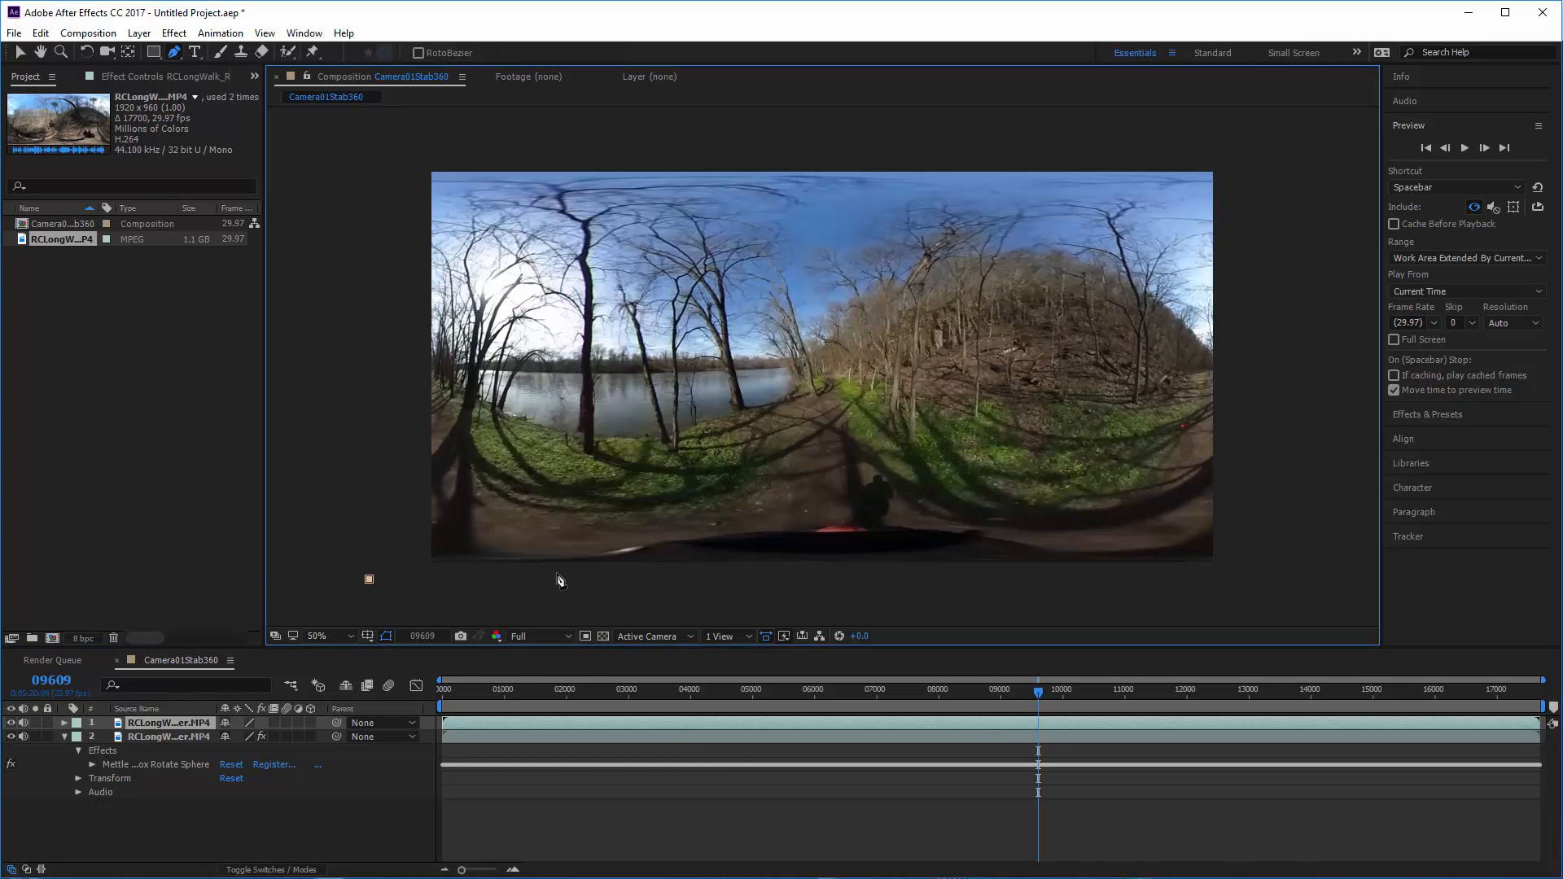
{"action": "left_click", "coordinate": [735, 576]}
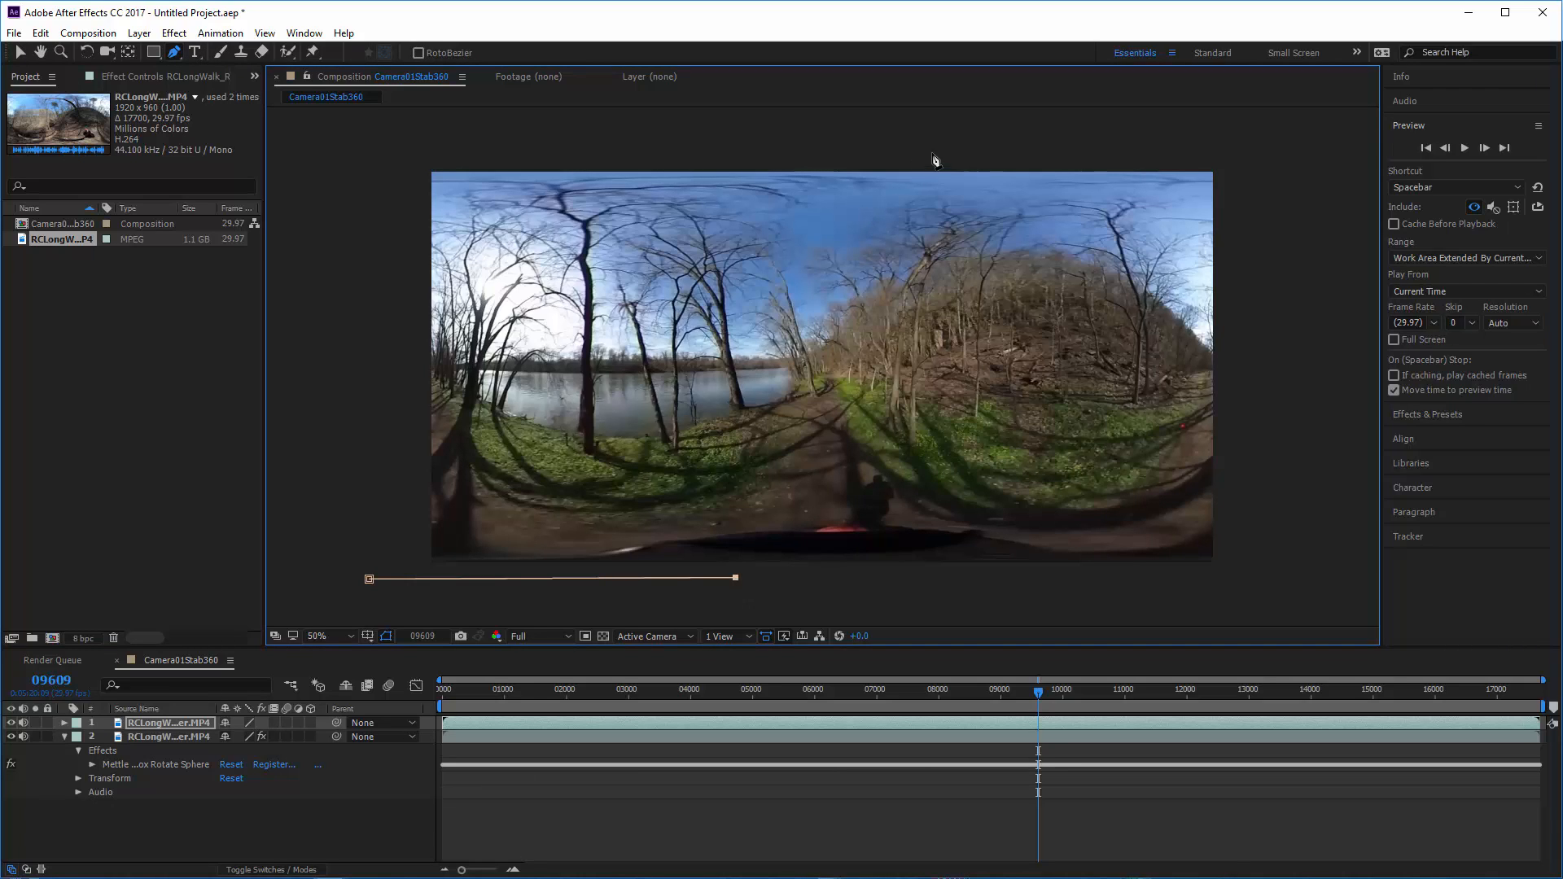
{"action": "left_click", "coordinate": [932, 151]}
{"action": "left_click", "coordinate": [380, 151]}
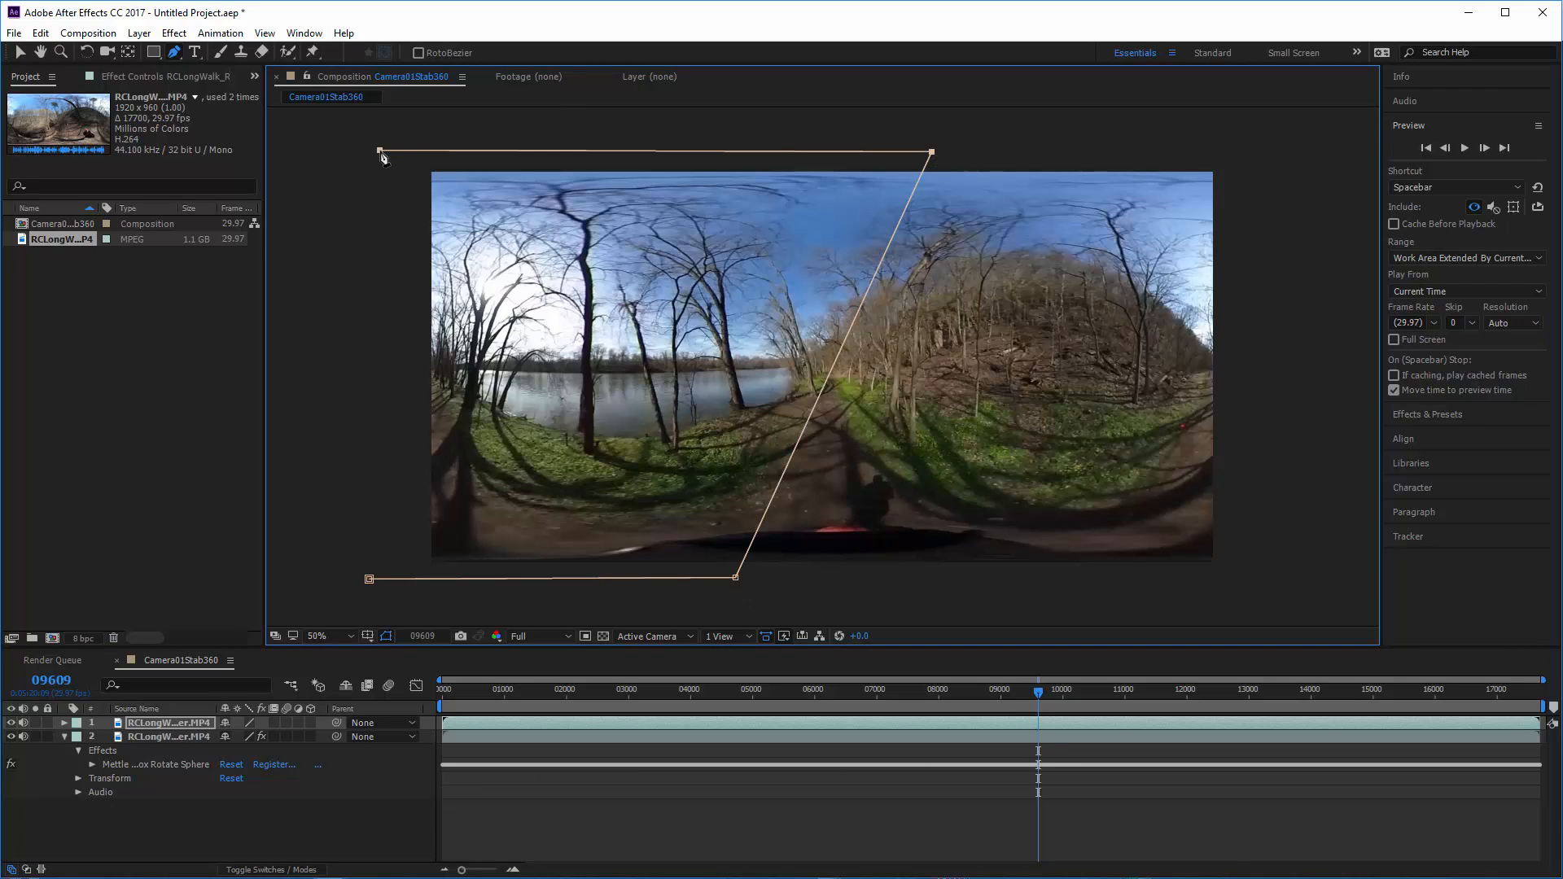
{"action": "left_click", "coordinate": [369, 579]}
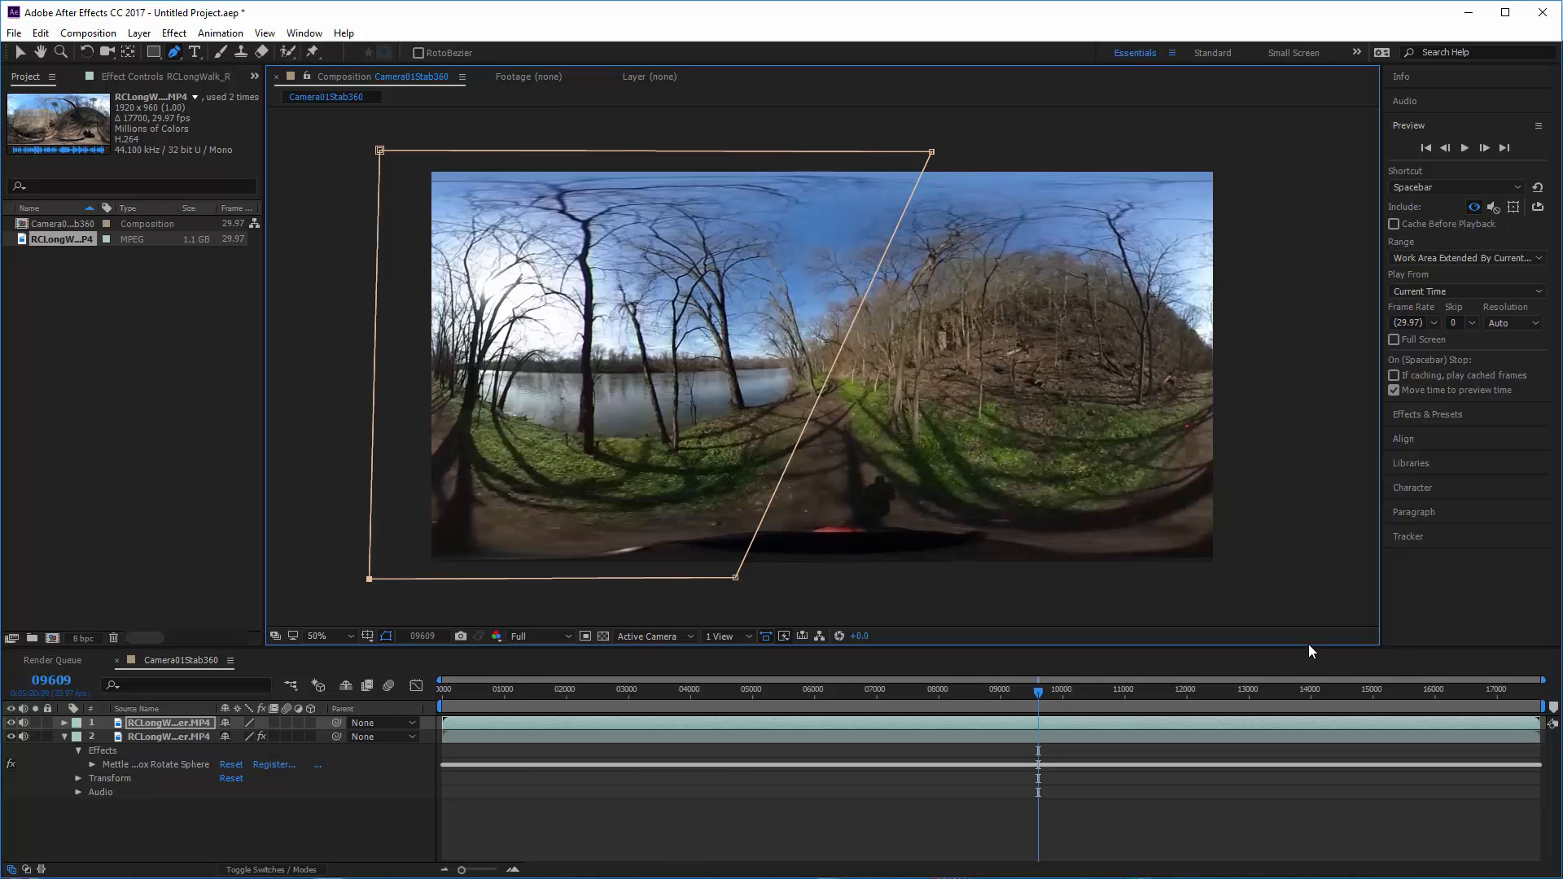
- Go to frame 16375 and play the masked comparison of original and stabilized footage
{"action": "left_click", "coordinate": [1458, 691]}
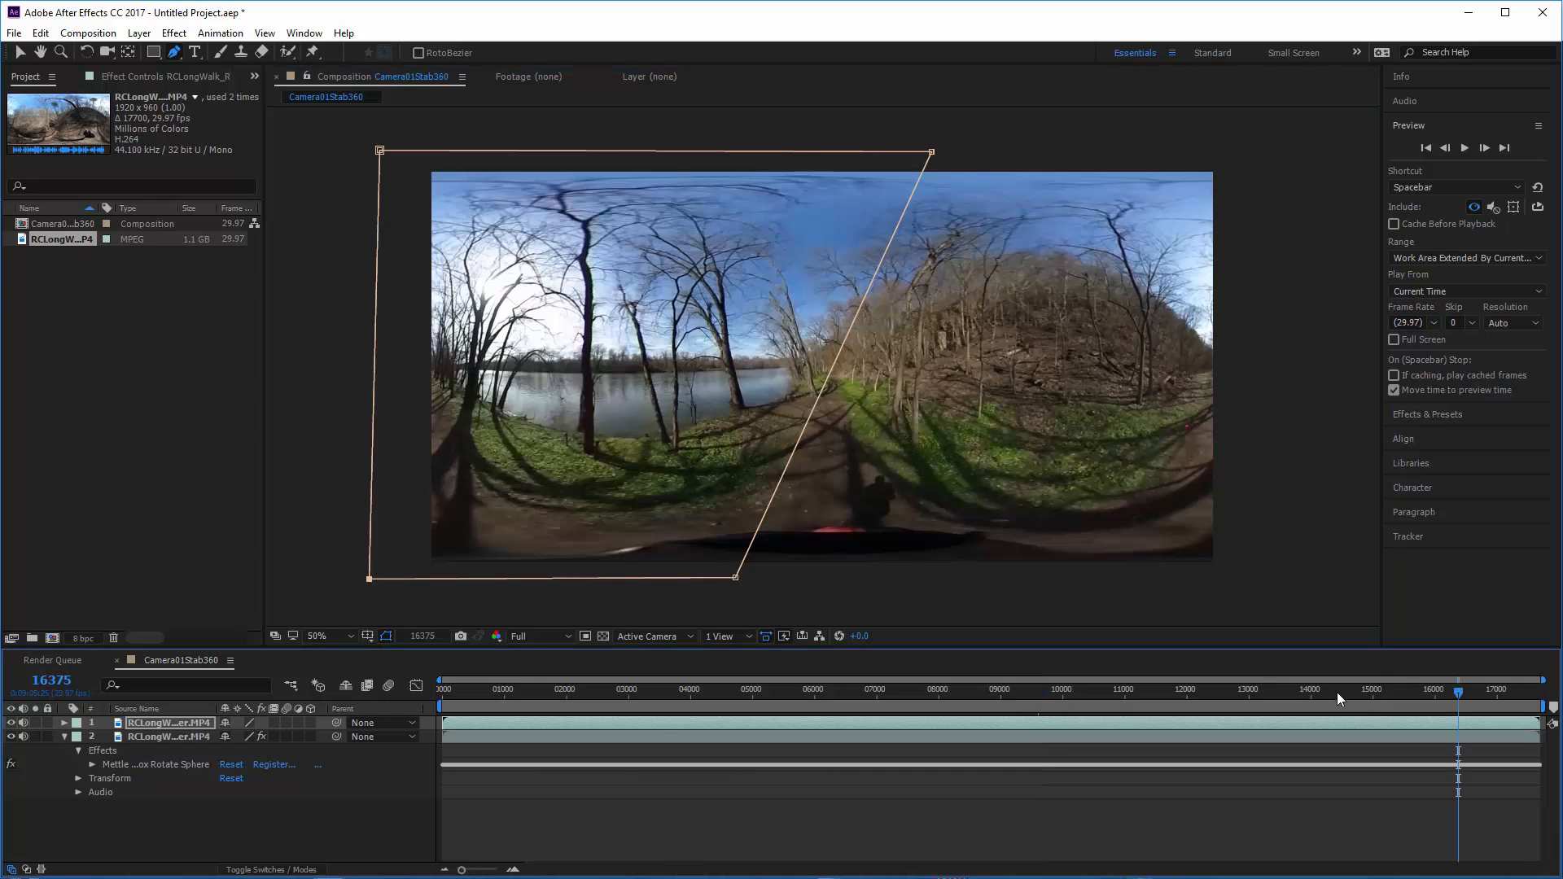
{"action": "left_click", "coordinate": [1465, 148]}
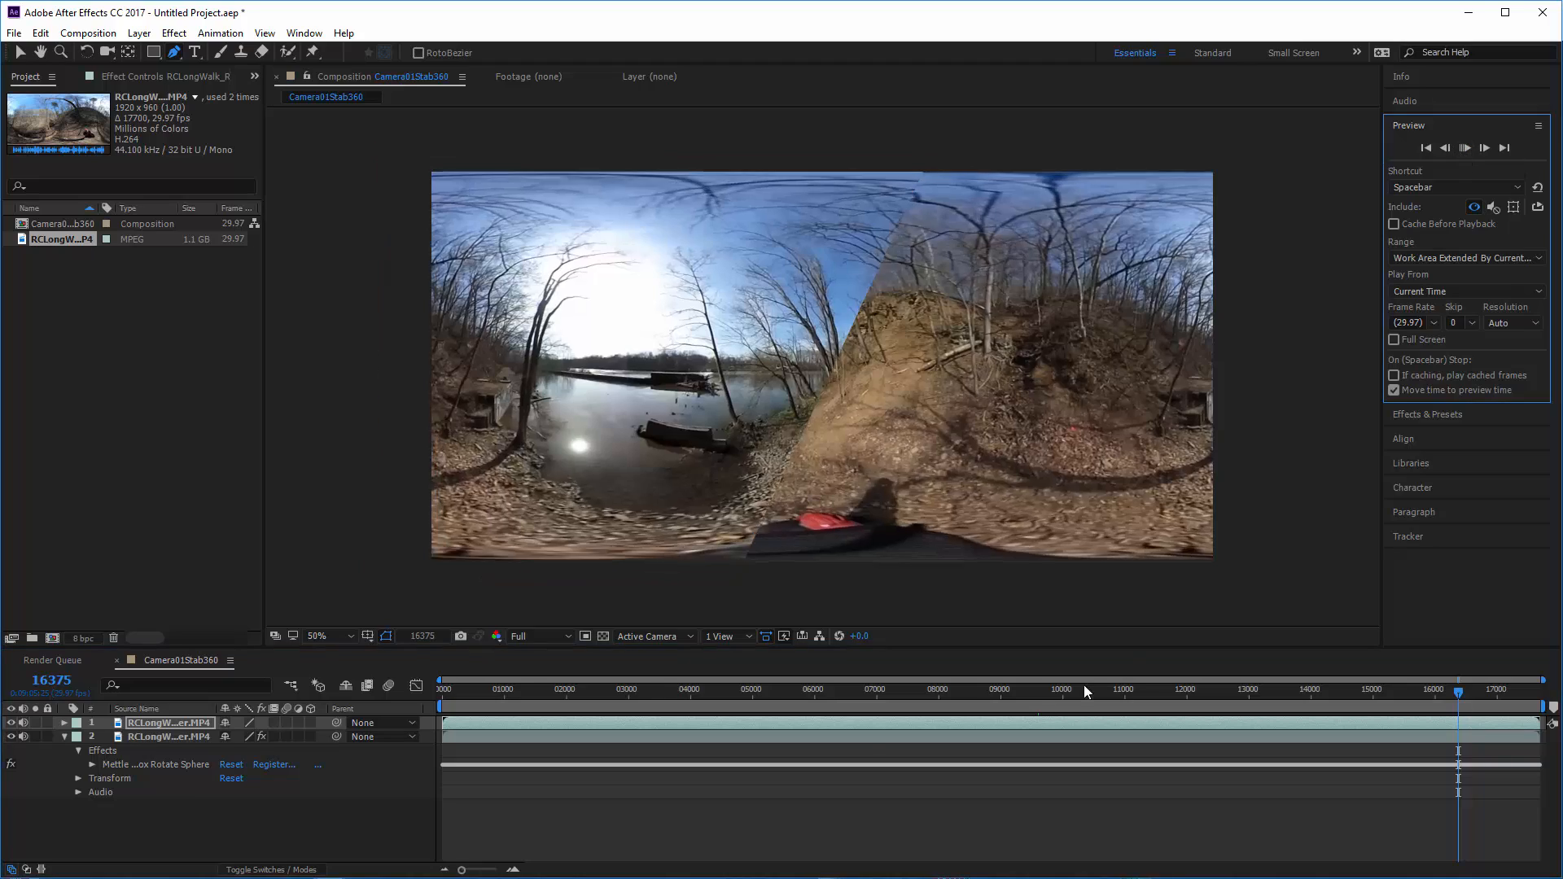